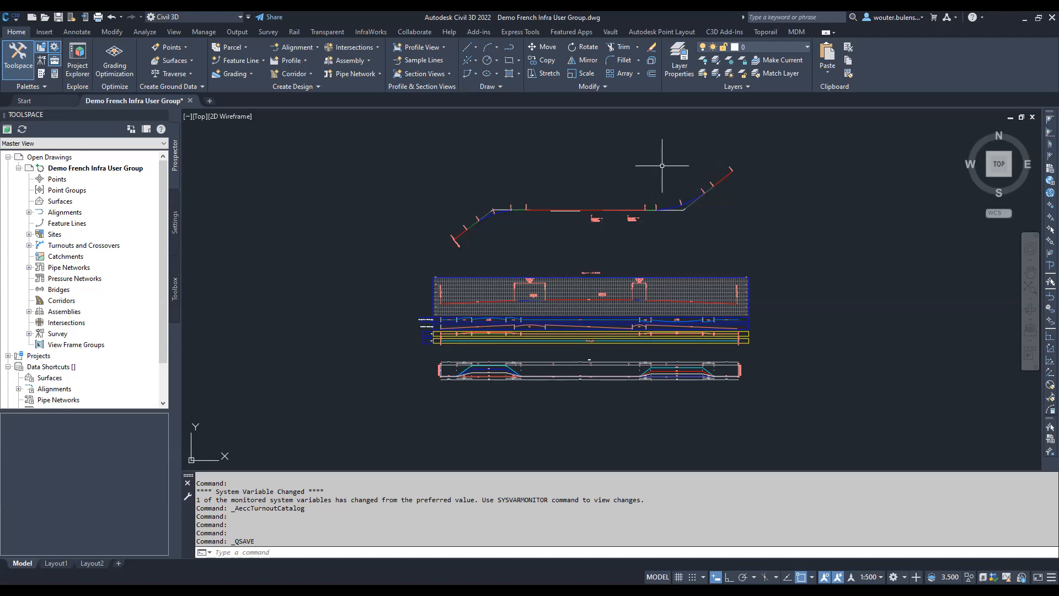
Open the tabular cant editor for the rail alignment from its first curve and close it again
scroll(659, 166, up, 2)
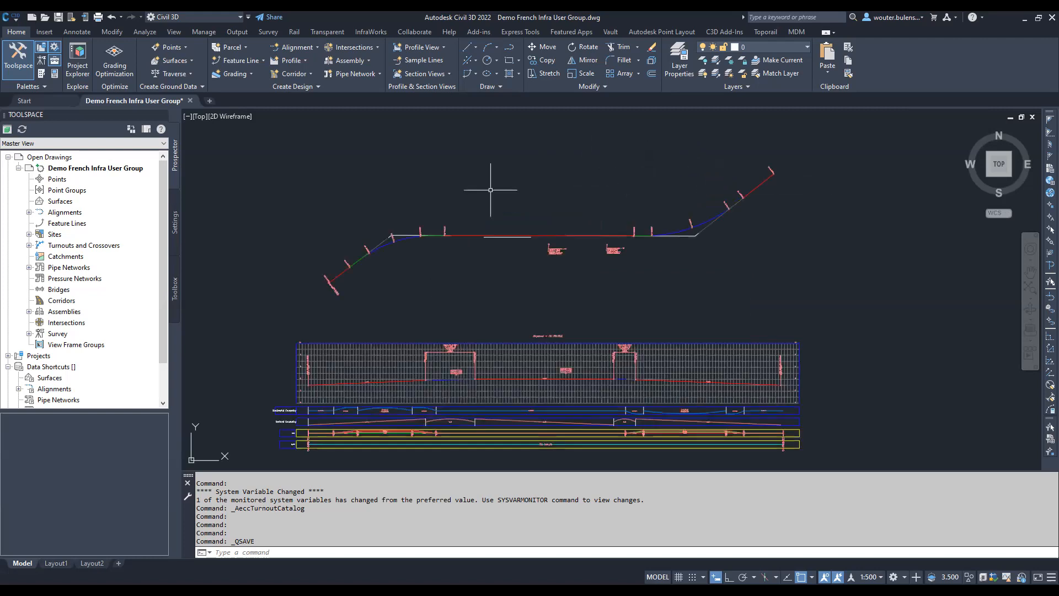
scroll(390, 232, up, 3)
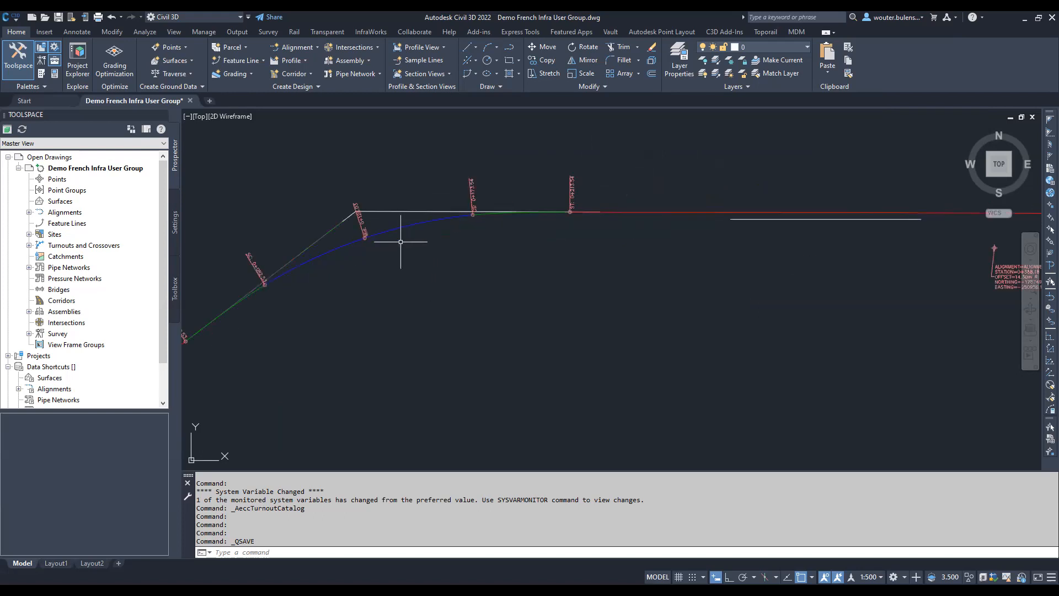
click(399, 227)
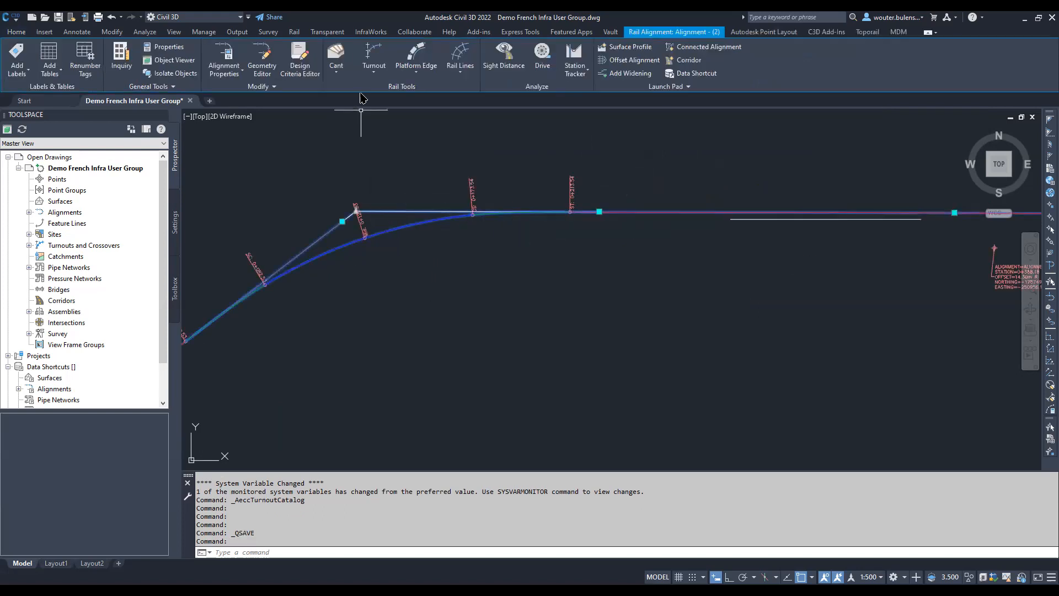
click(336, 69)
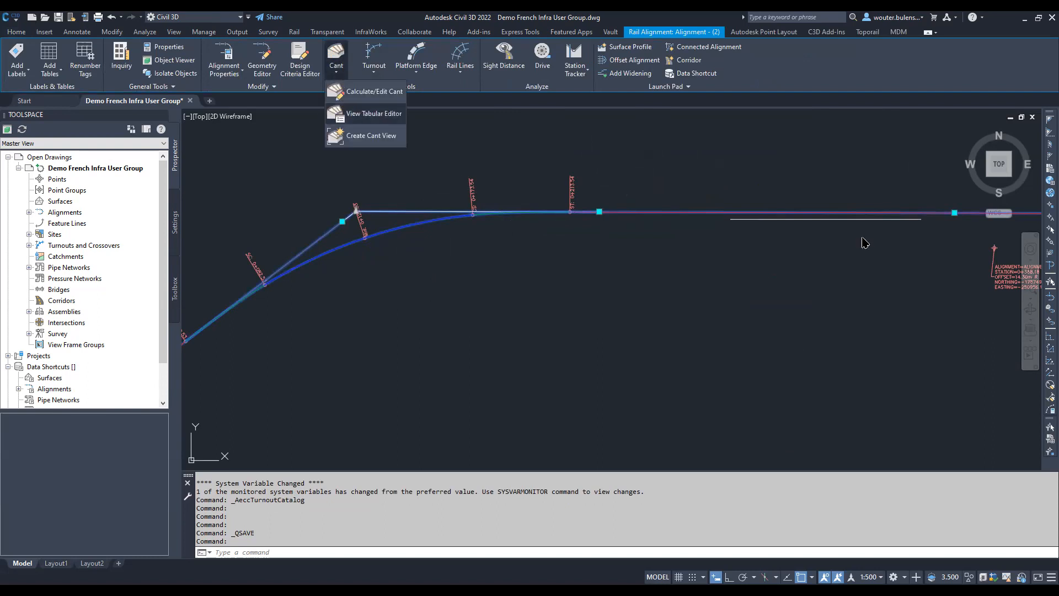
click(374, 113)
click(919, 158)
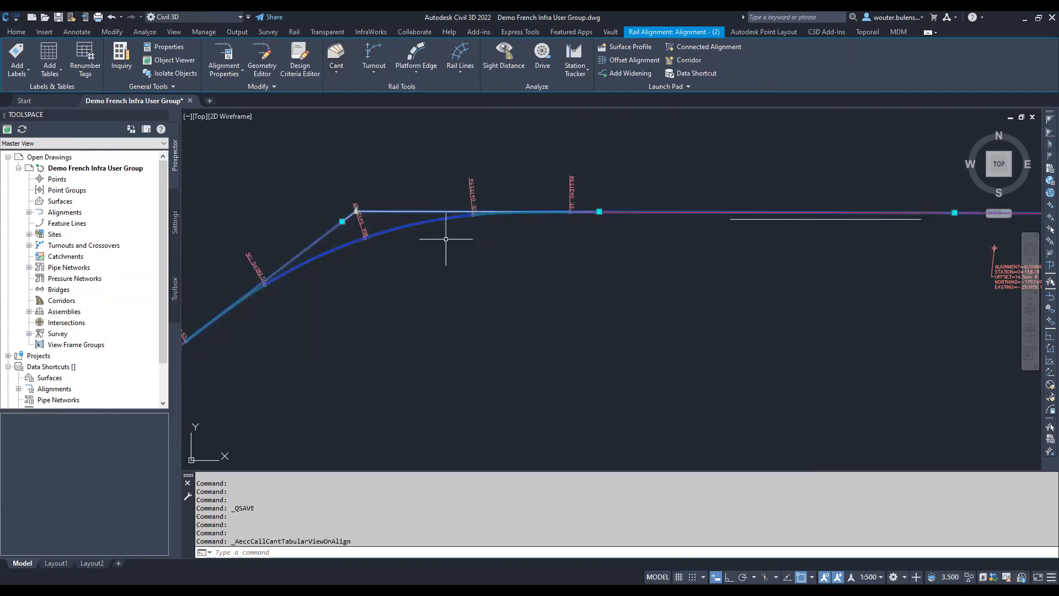
Edit the rail alignment's labels and add a Design Speeds label using the Station over Speed style
key(Escape)
click(385, 235)
right_click(384, 234)
click(494, 393)
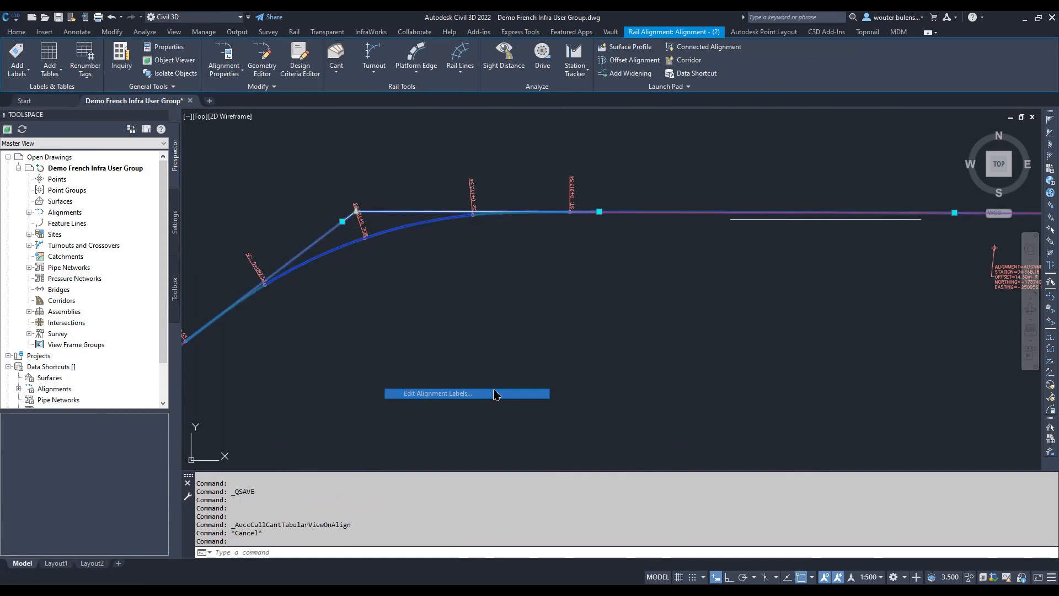
click(367, 210)
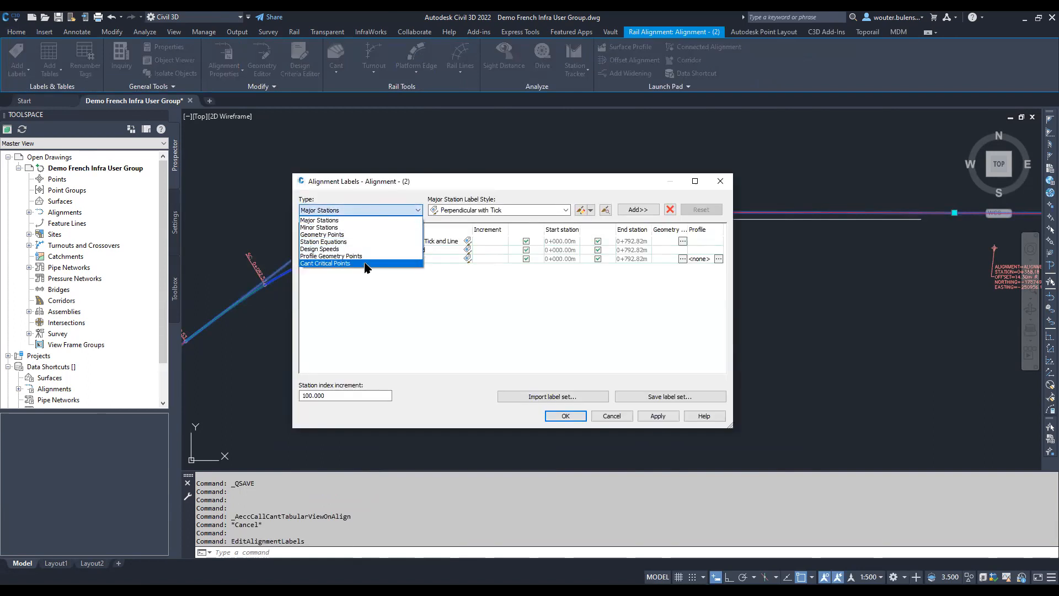
click(364, 264)
click(359, 249)
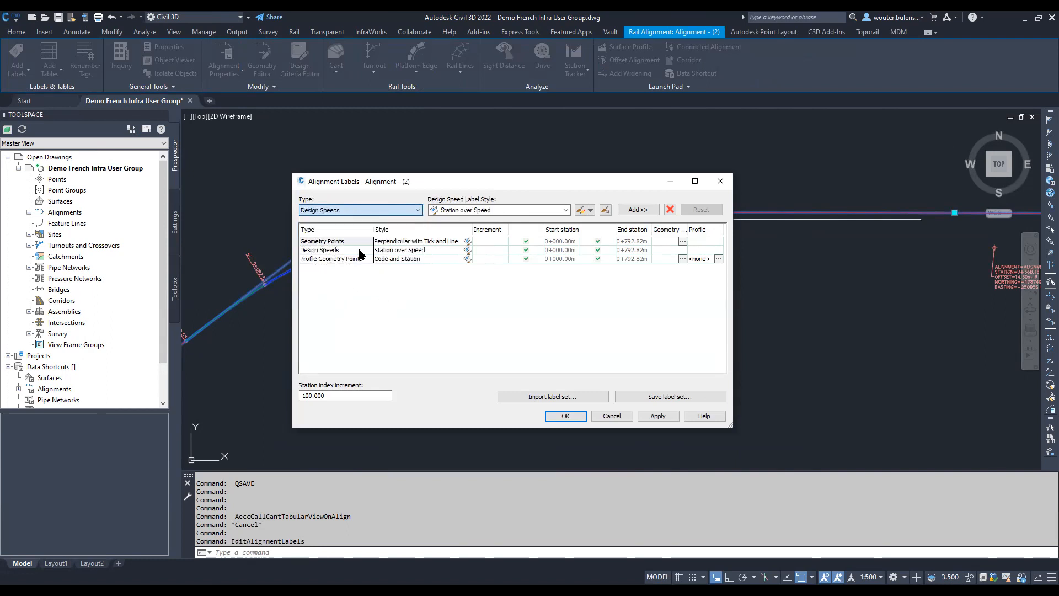
click(636, 209)
Add Cant Critical Points labels in the Standard style to the alignment, with all cant points included
click(411, 210)
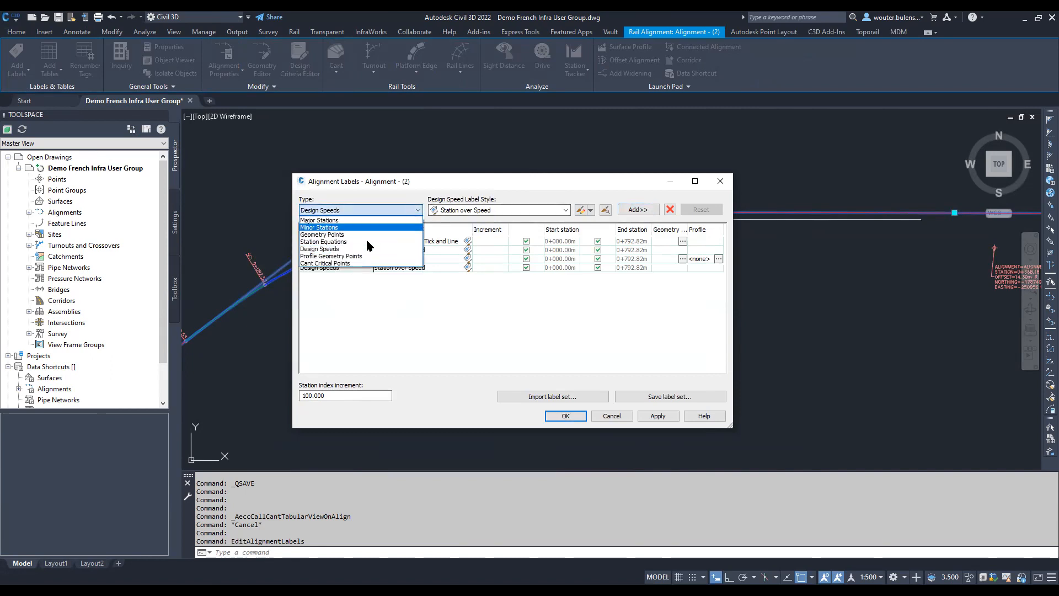
click(346, 265)
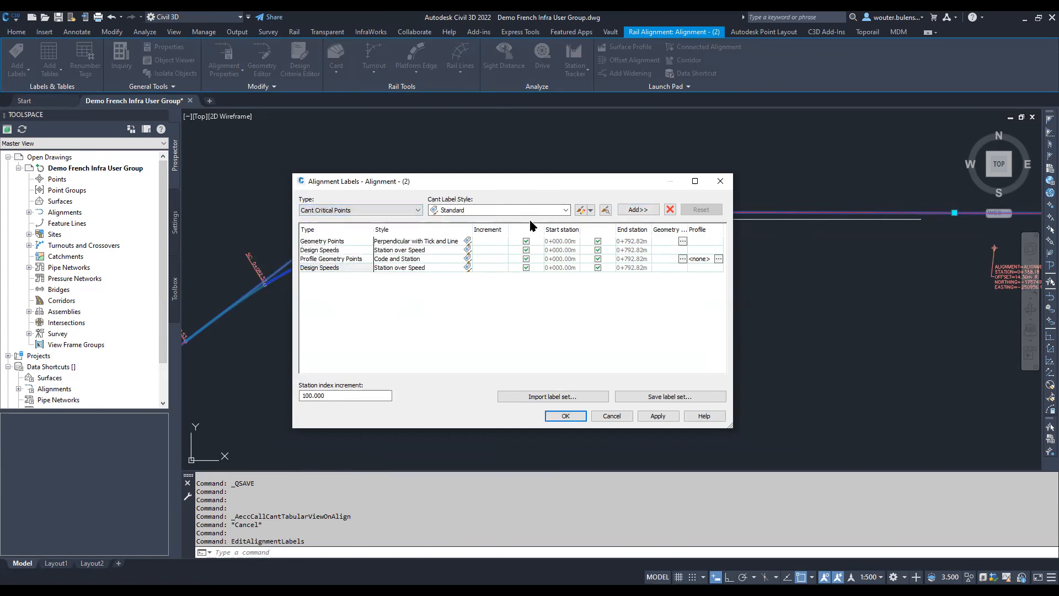
click(637, 209)
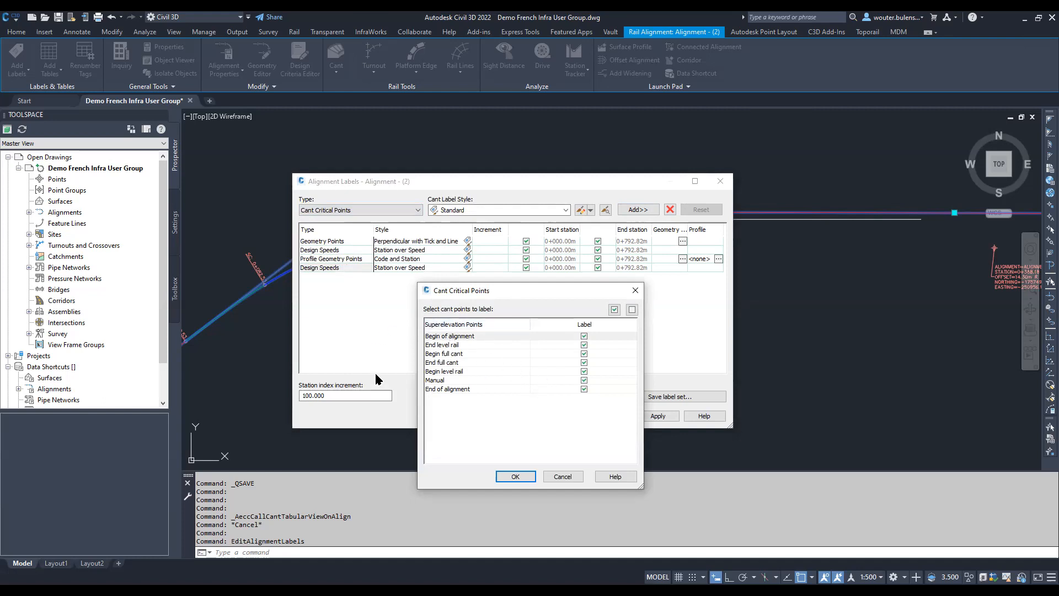
click(515, 476)
Change the style of the added cant labels to Cant Critical Points and apply the label changes to the alignment
click(429, 274)
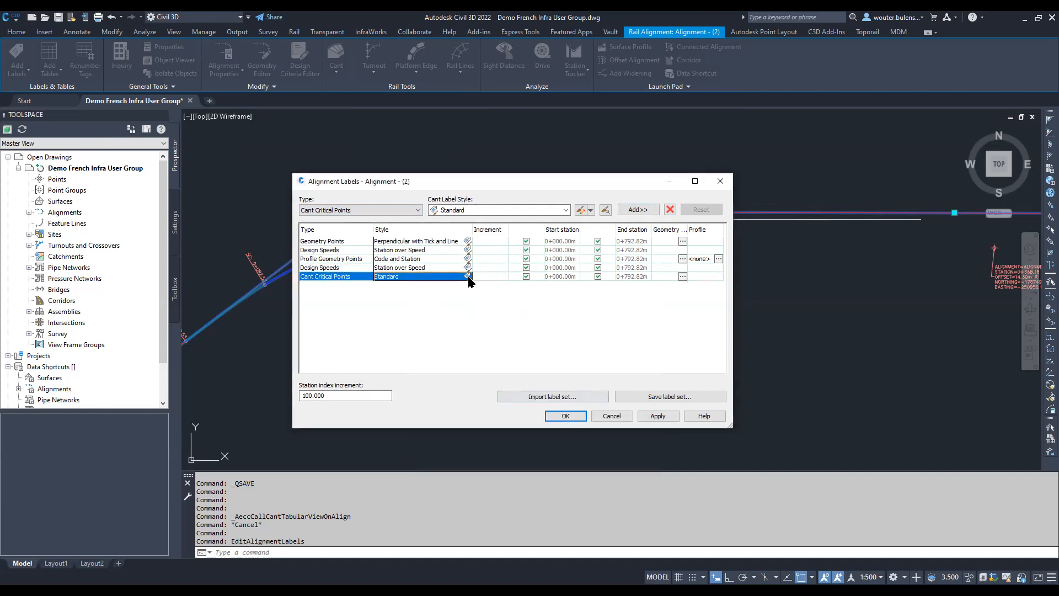
click(467, 276)
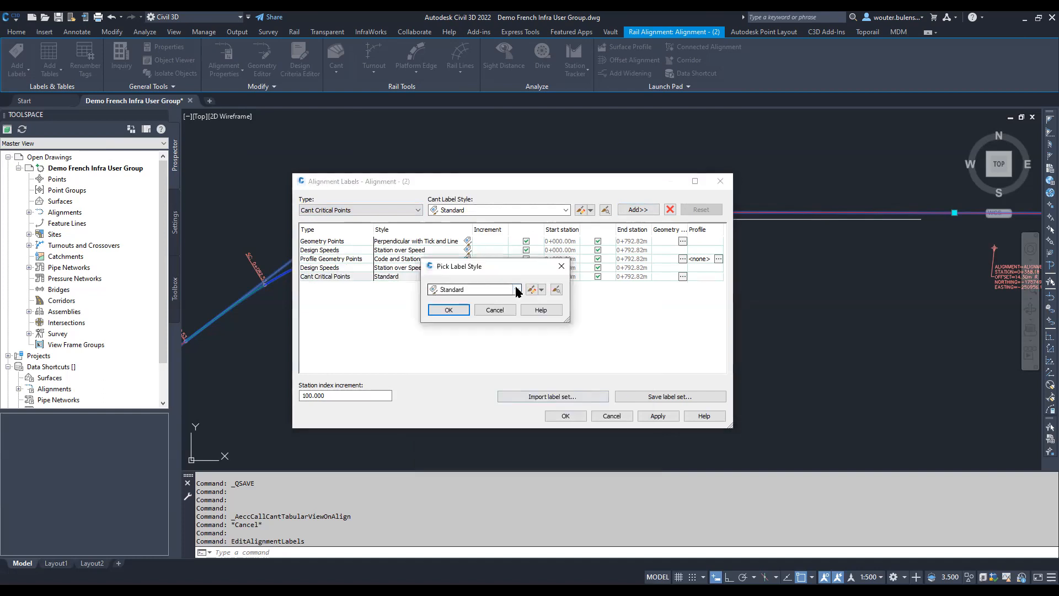
click(518, 289)
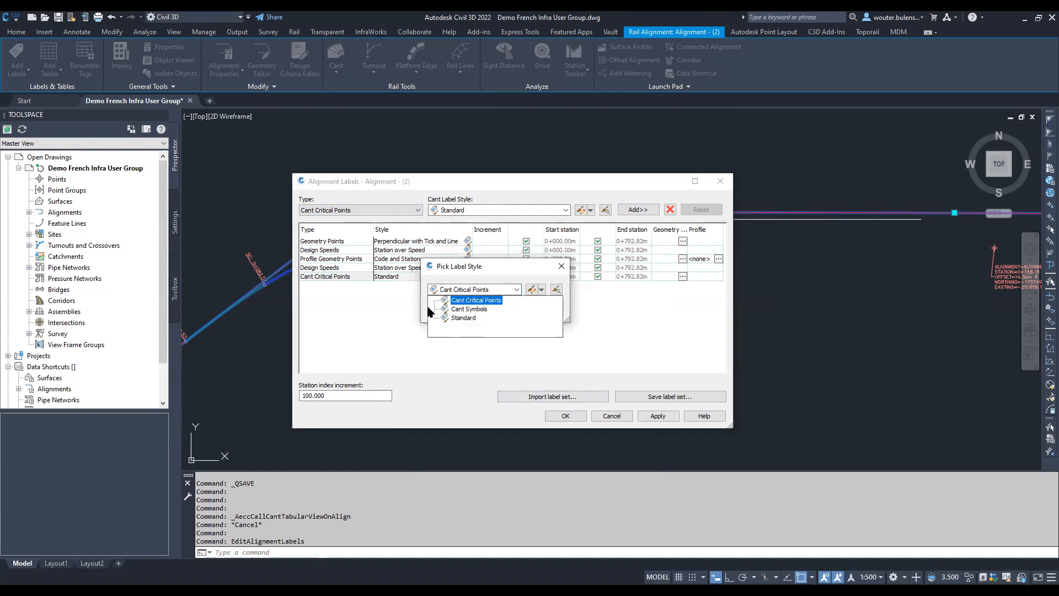
click(429, 309)
click(447, 307)
click(654, 416)
click(564, 416)
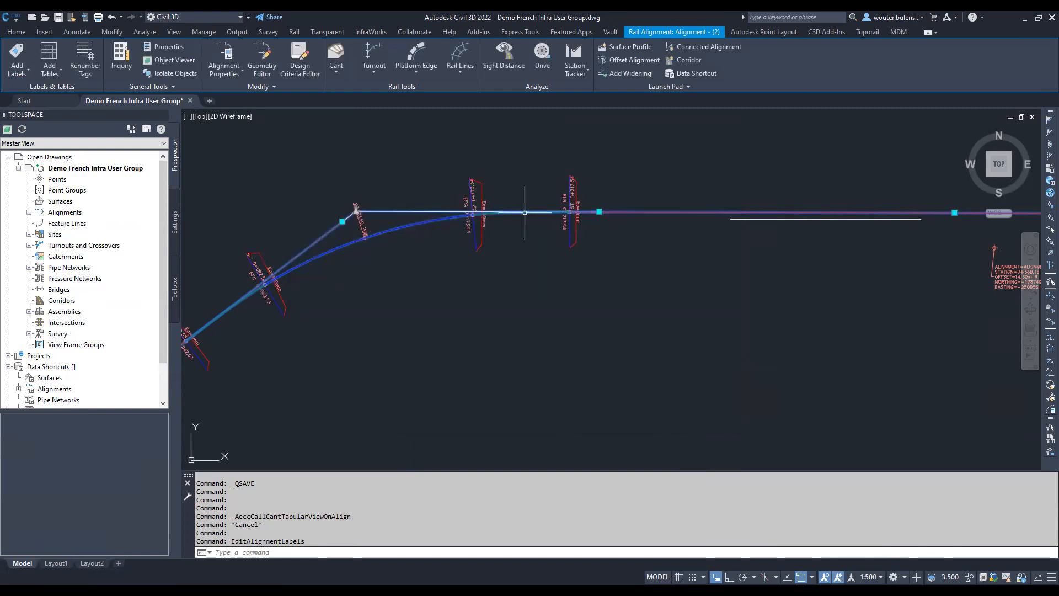
Inspect the cant labels on the first curve and open their Cant Critical Points style from the alignment's label settings
scroll(422, 204, down, 4)
scroll(421, 204, up, 8)
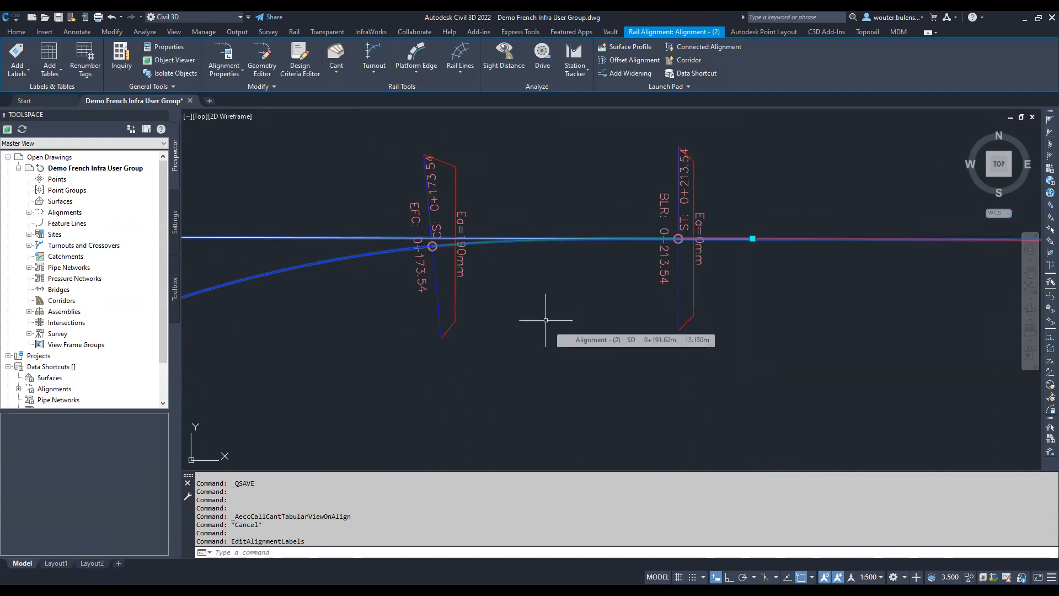
scroll(474, 279, down, 4)
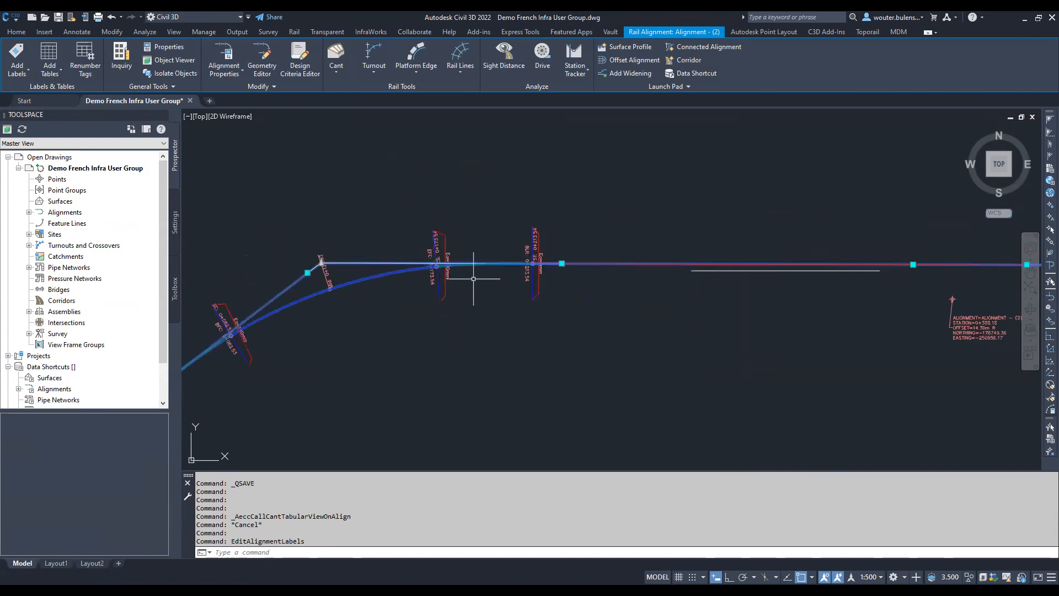
scroll(539, 263, up, 6)
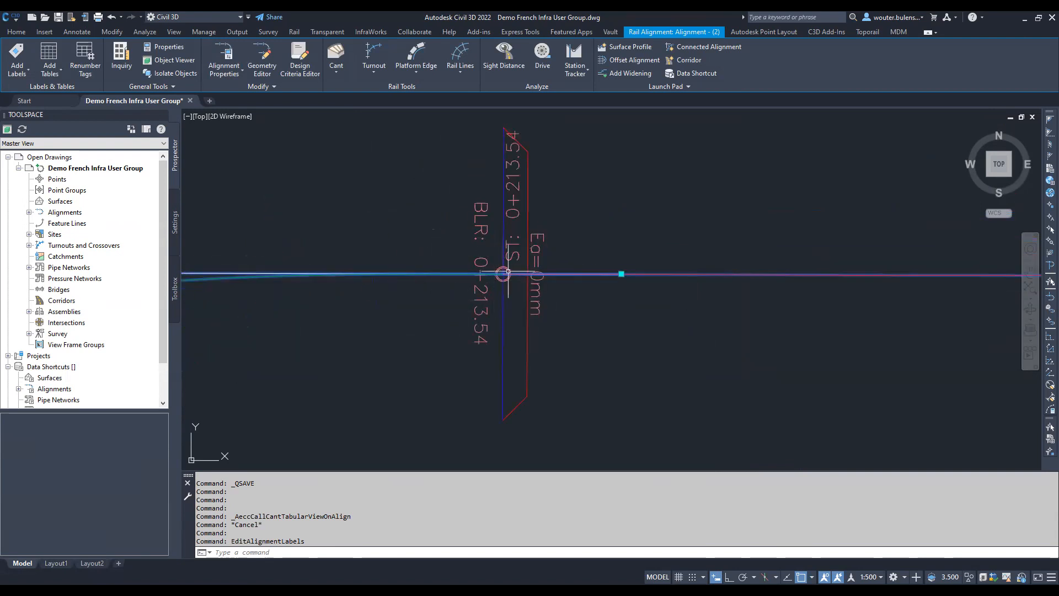
click(507, 272)
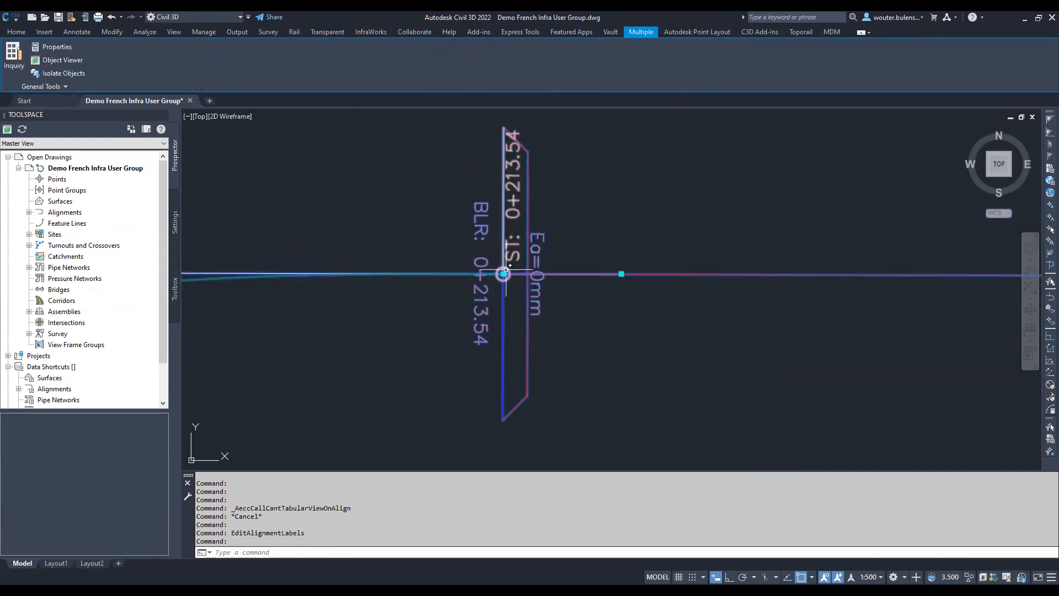
right_click(506, 271)
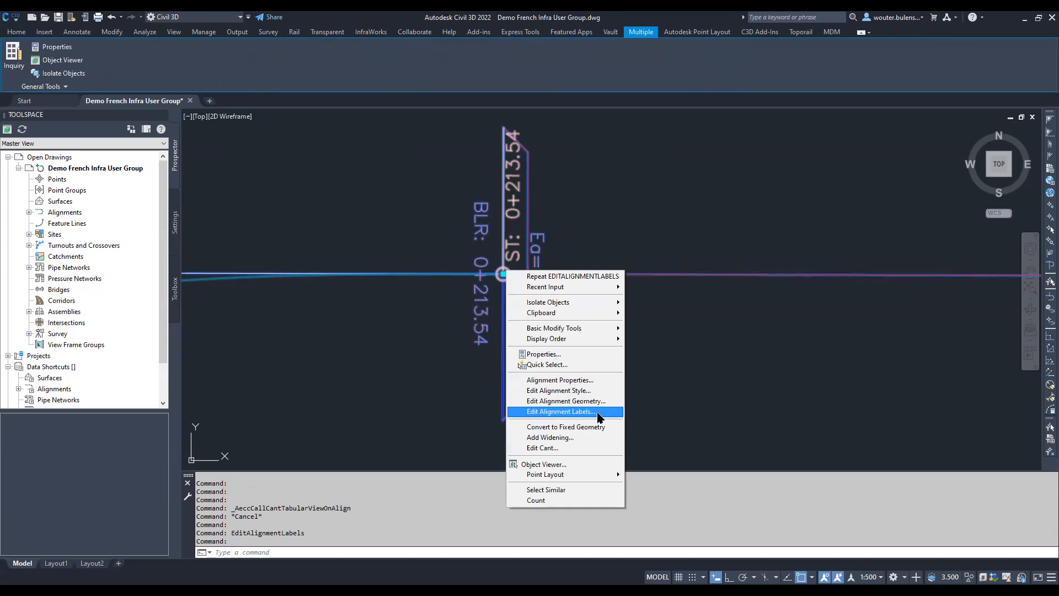
click(599, 414)
click(464, 276)
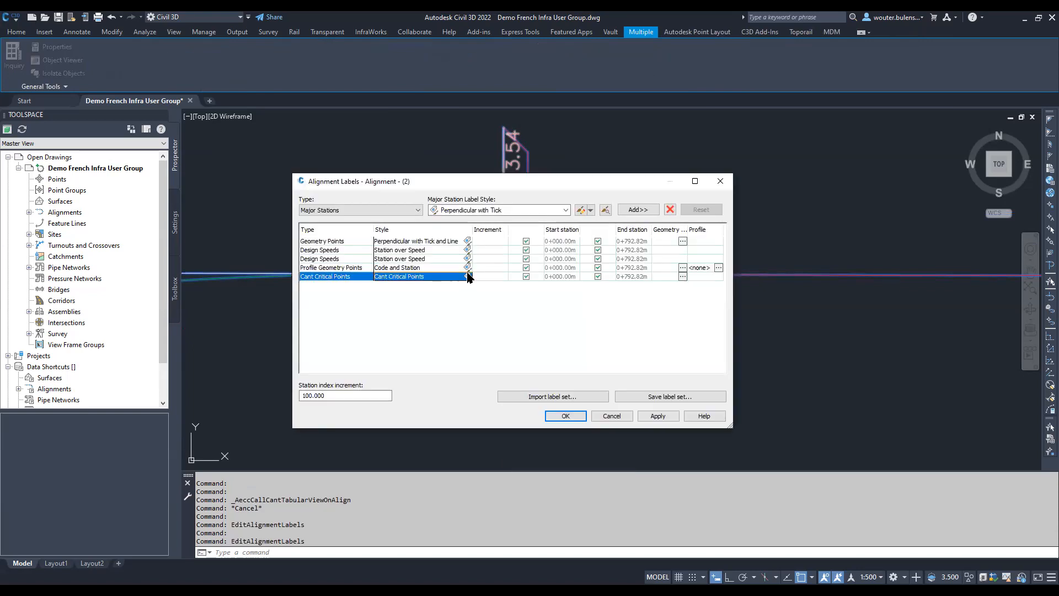
click(468, 276)
click(532, 289)
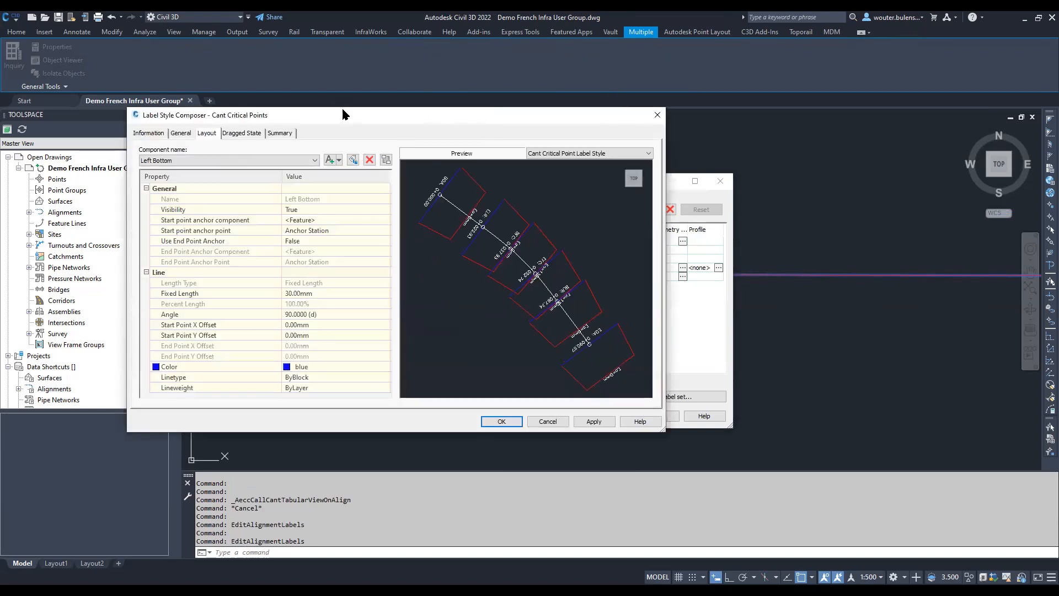
Examine the properties available for the Applied Cant component's text contents, and close the label style and alignment label settings
click(429, 172)
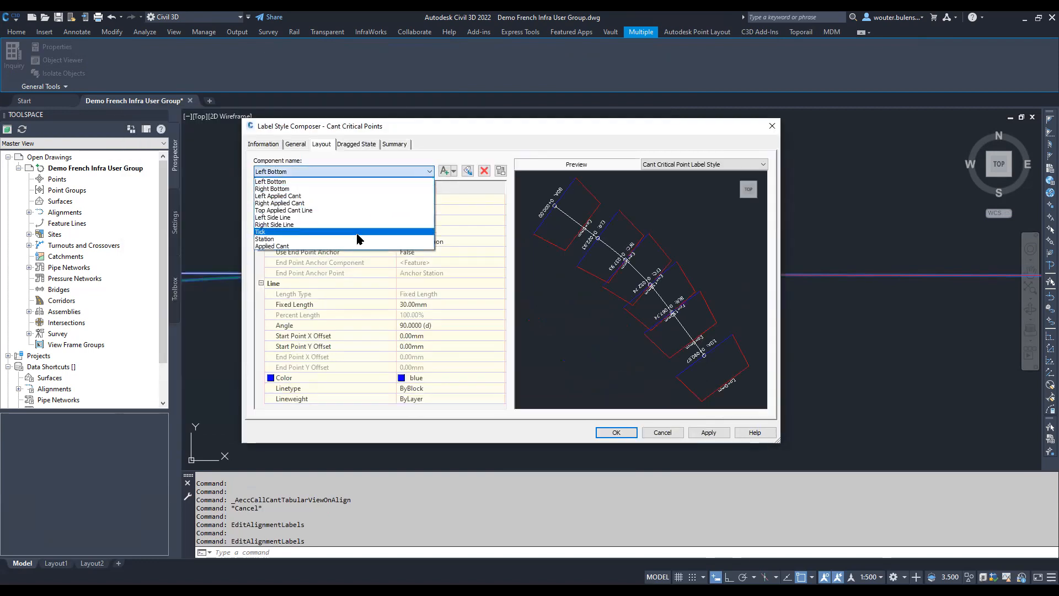
click(351, 246)
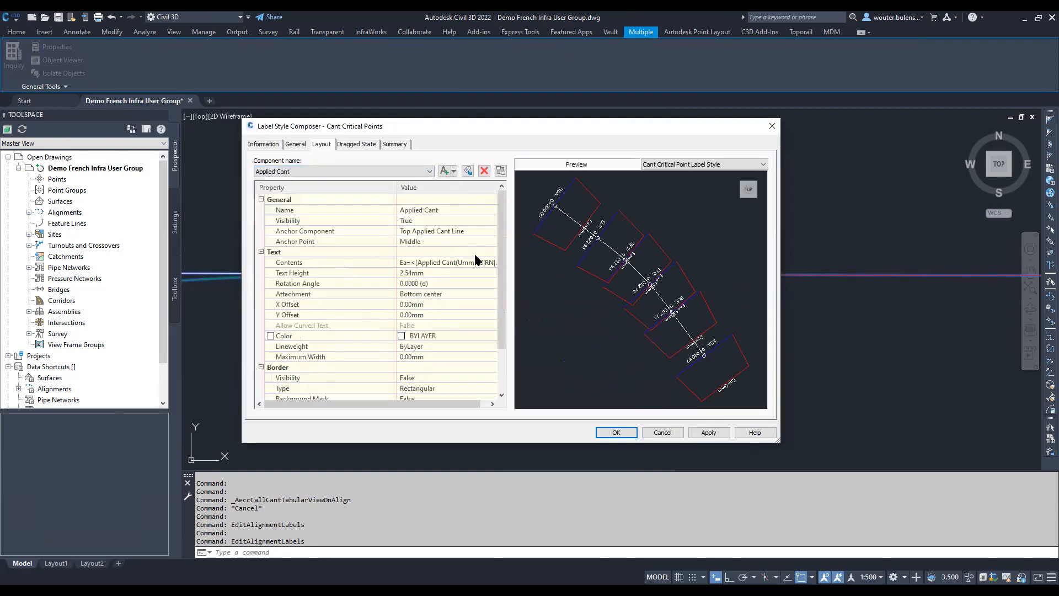
click(491, 262)
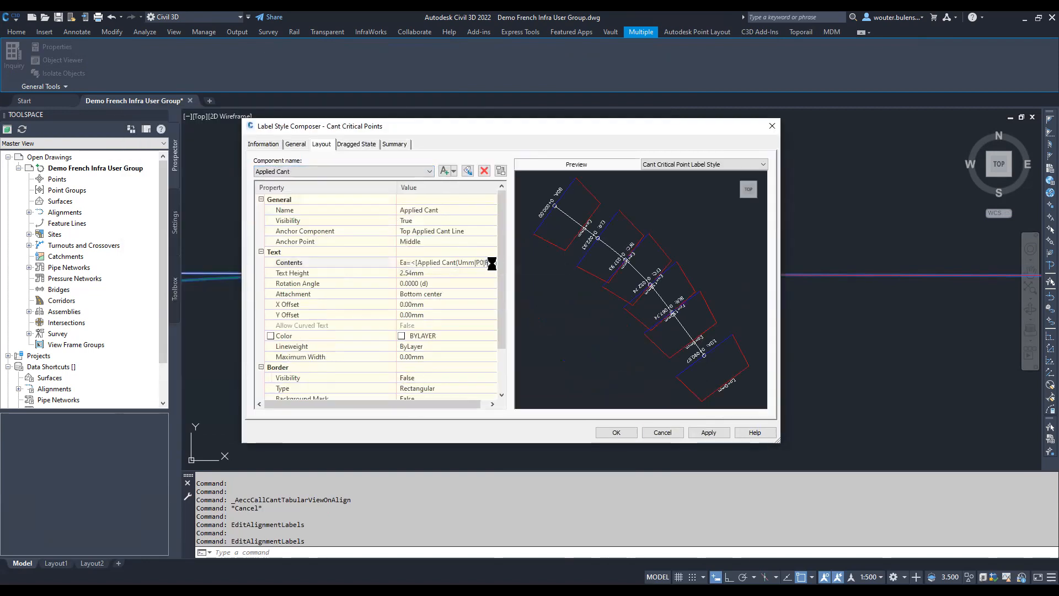
click(640, 225)
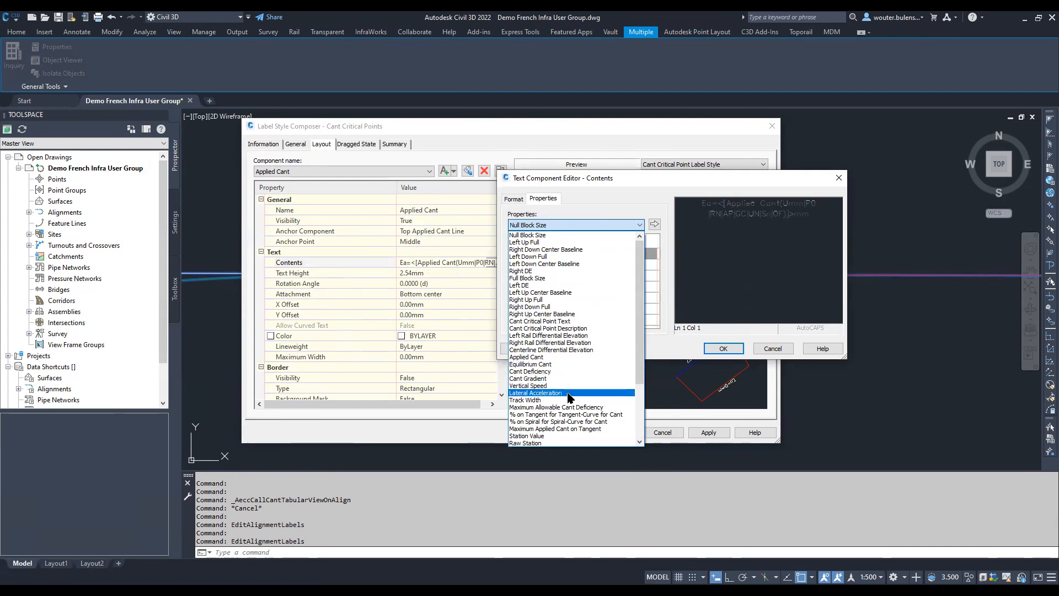
click(690, 354)
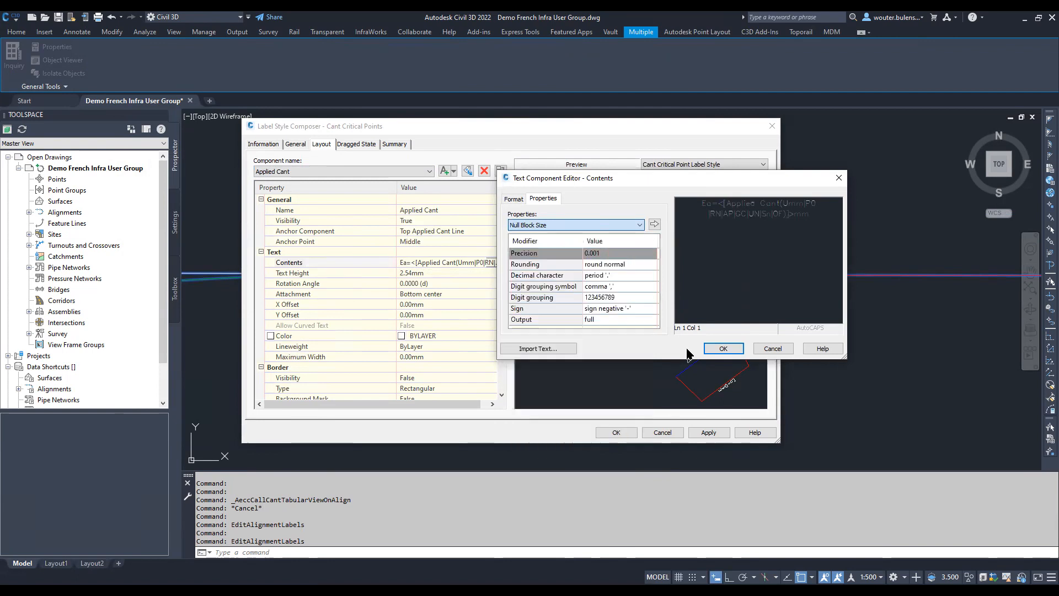
click(724, 349)
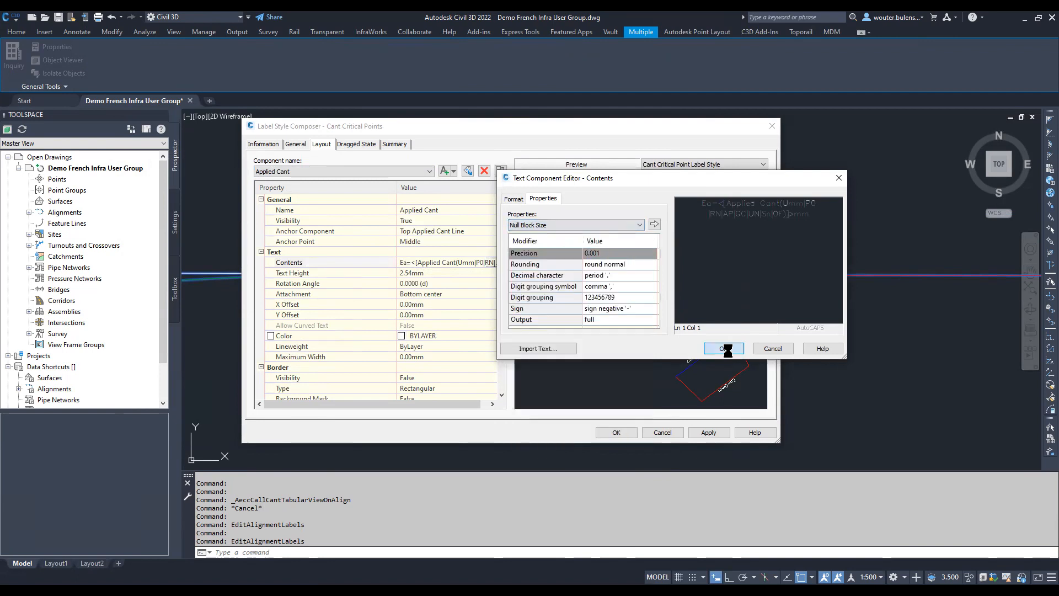
click(616, 433)
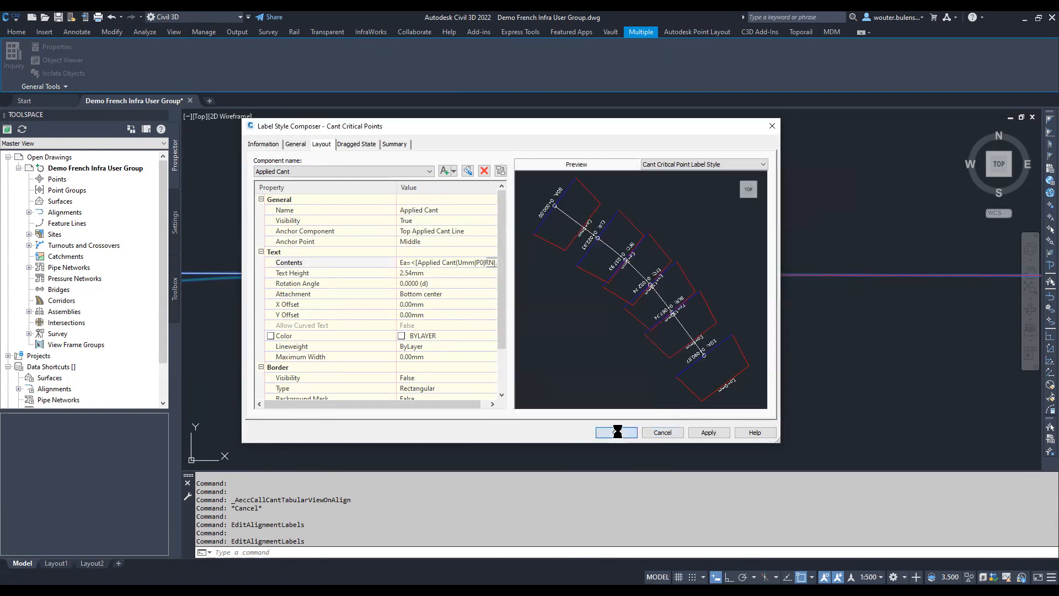
click(493, 311)
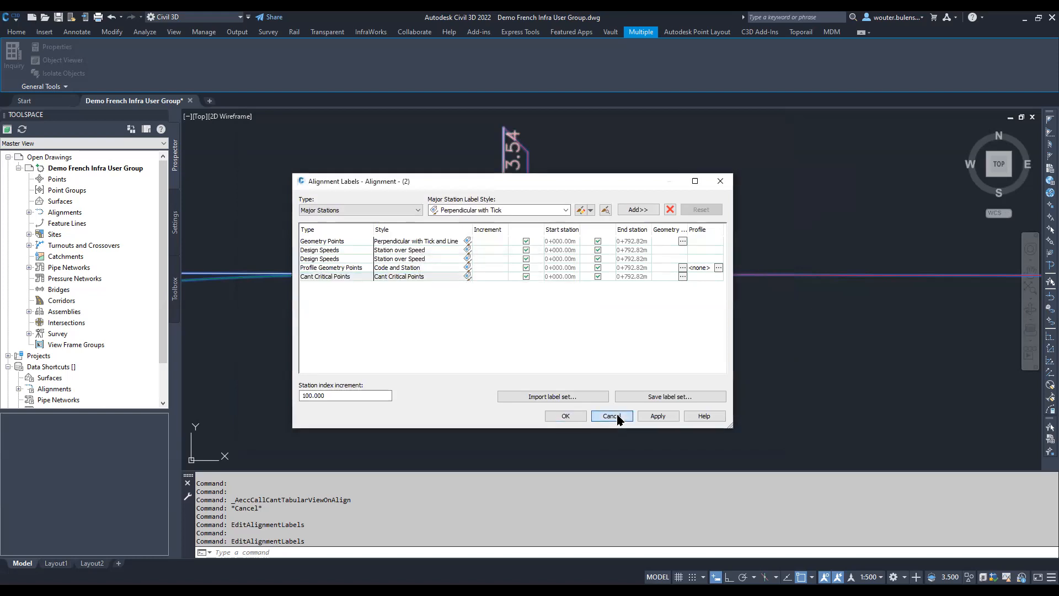
click(612, 416)
Deselect the alignment and examine the Cant band below the profile view, including its labels along the first curve
scroll(569, 202, down, 6)
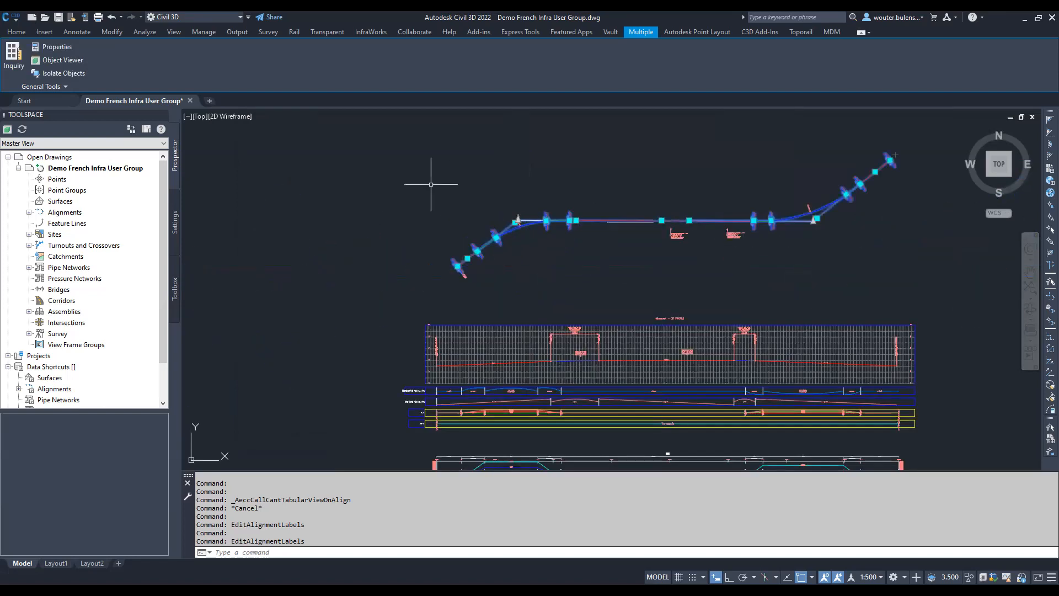
scroll(477, 440, up, 3)
scroll(369, 396, up, 1)
scroll(369, 395, up, 2)
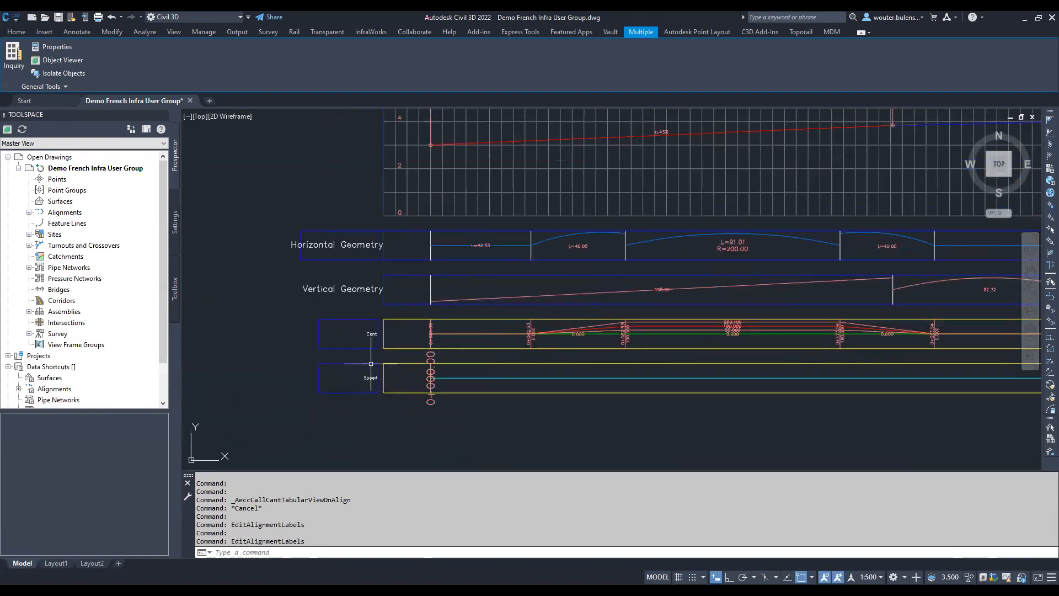
key(Escape)
scroll(376, 356, up, 2)
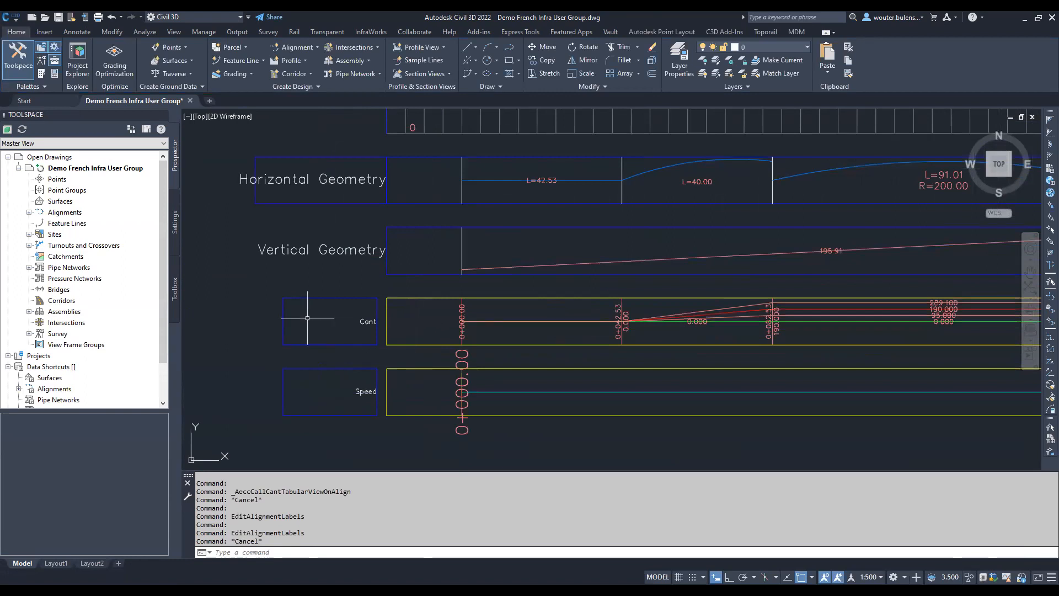
scroll(287, 332, down, 4)
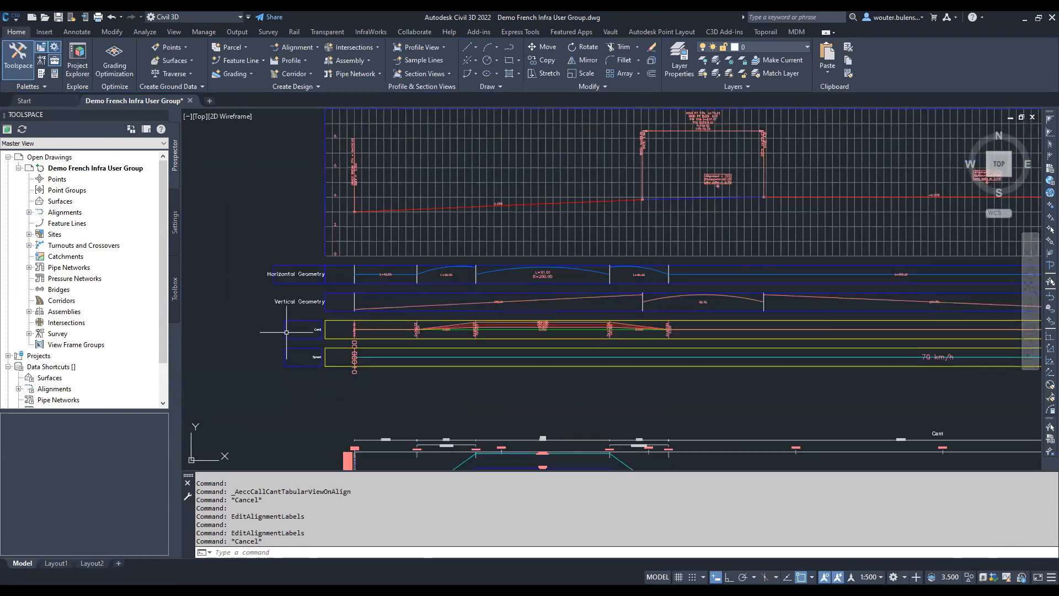
scroll(538, 324, up, 2)
scroll(538, 324, up, 4)
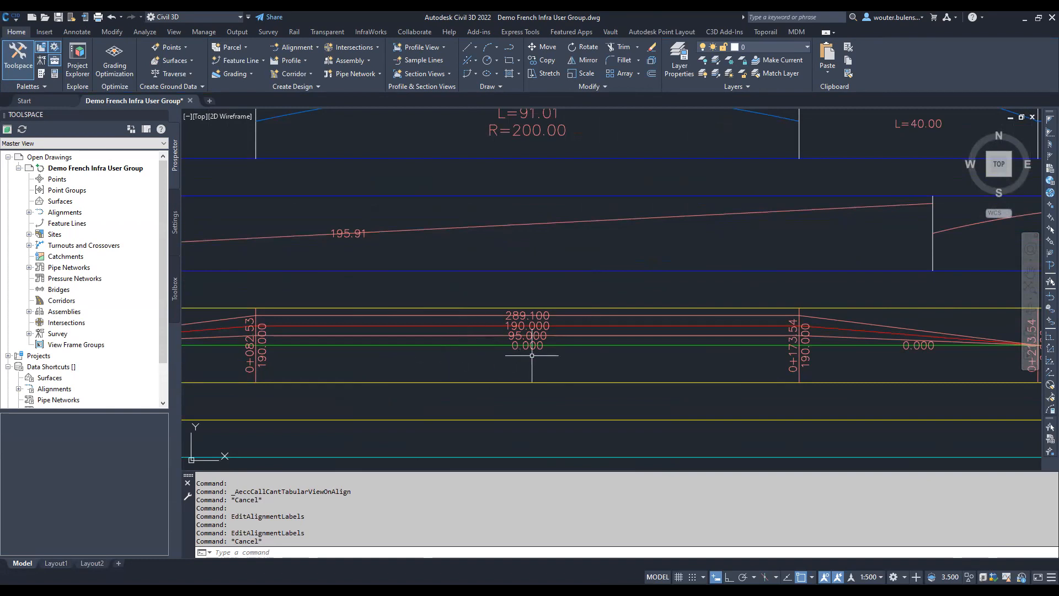
Examine how the Cant band draws and labels the cant lines along the first curve and its transitions
scroll(527, 333, up, 5)
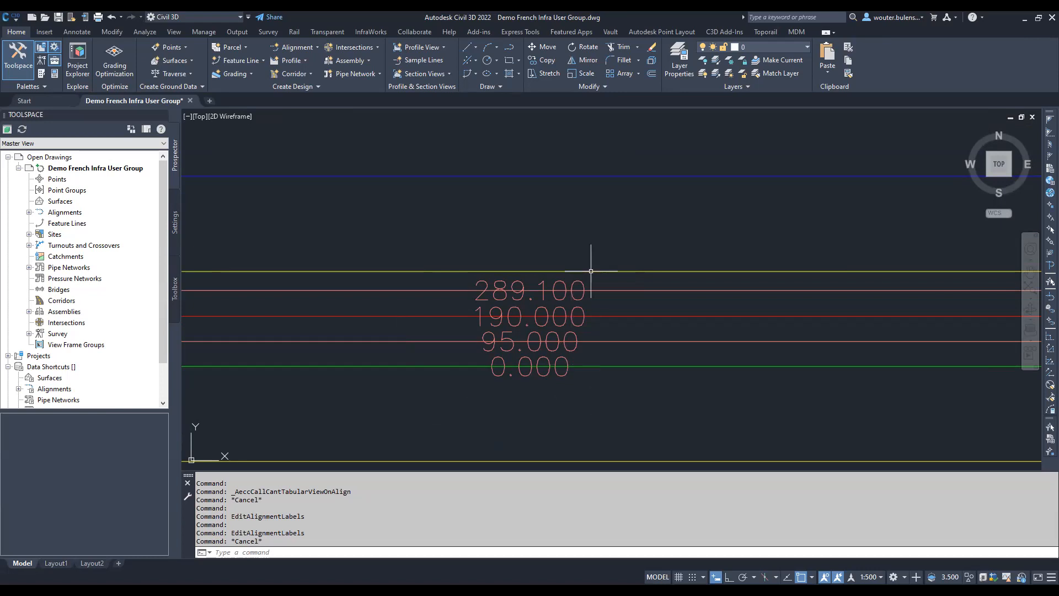
scroll(596, 360, down, 5)
scroll(596, 361, up, 5)
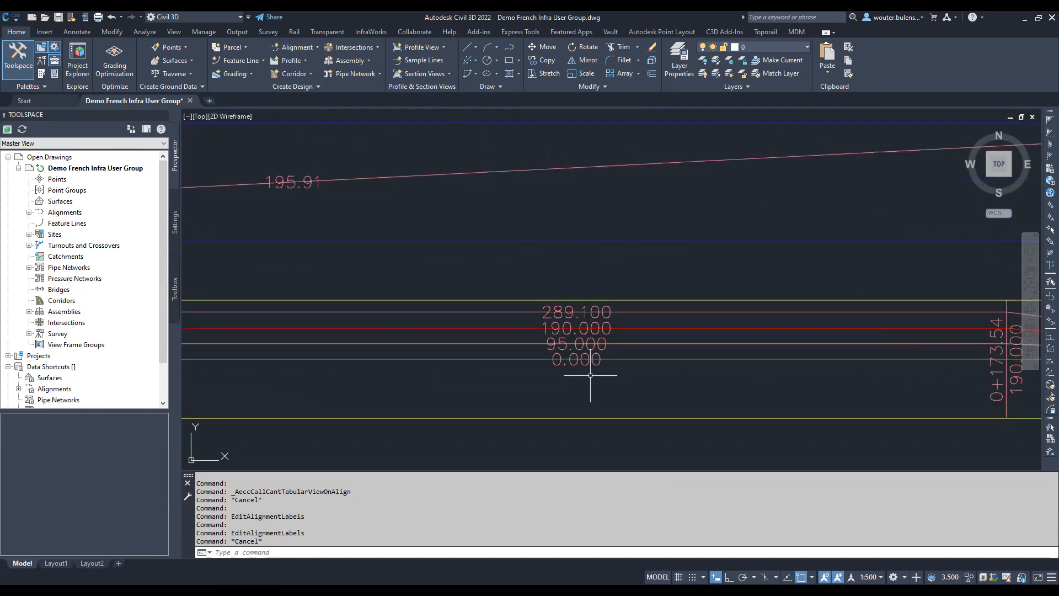
scroll(469, 273, down, 2)
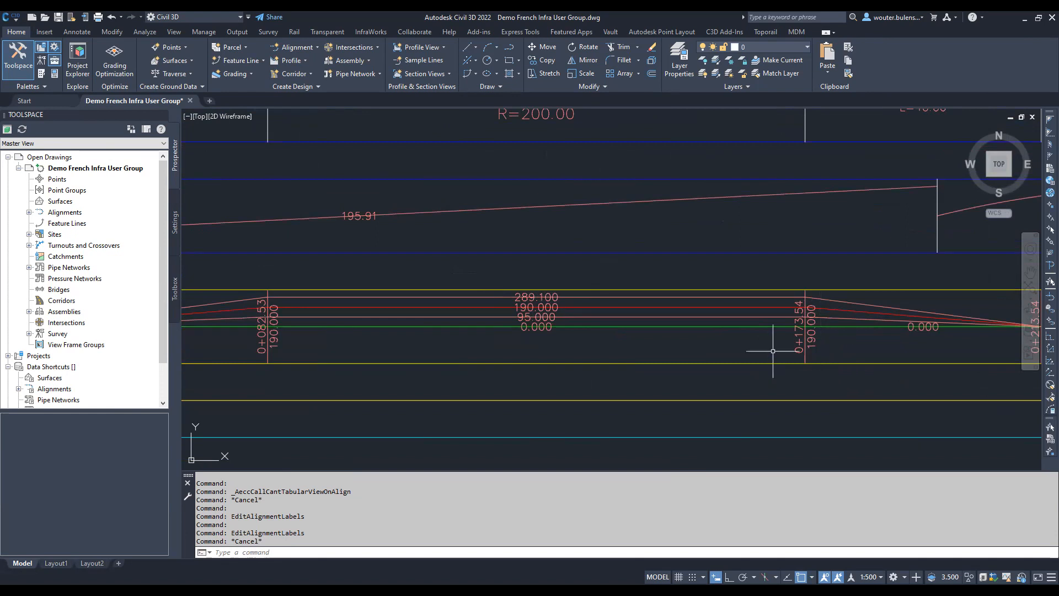
scroll(689, 364, down, 2)
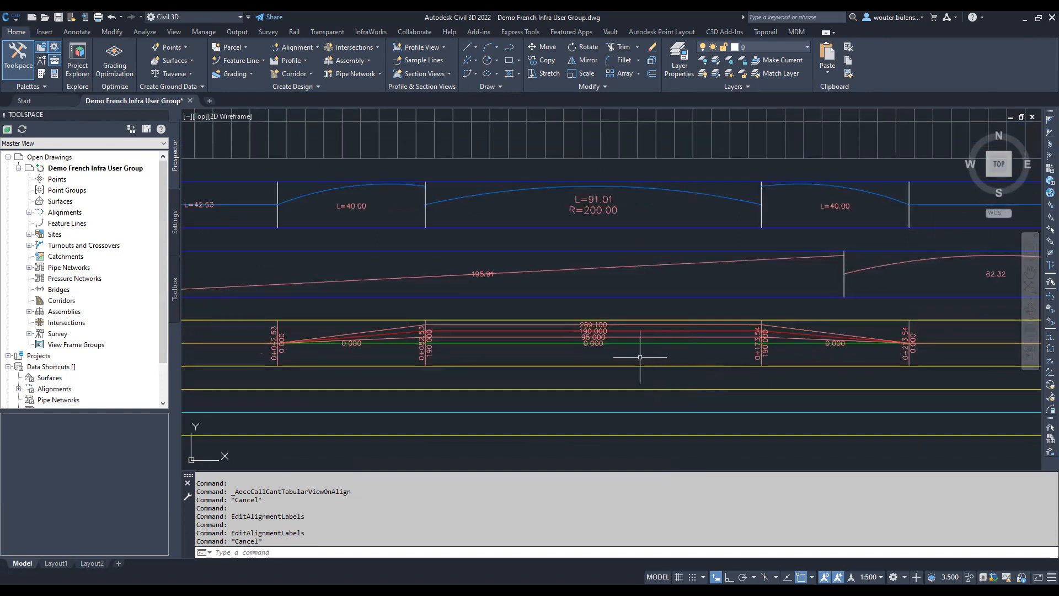
scroll(607, 353, up, 3)
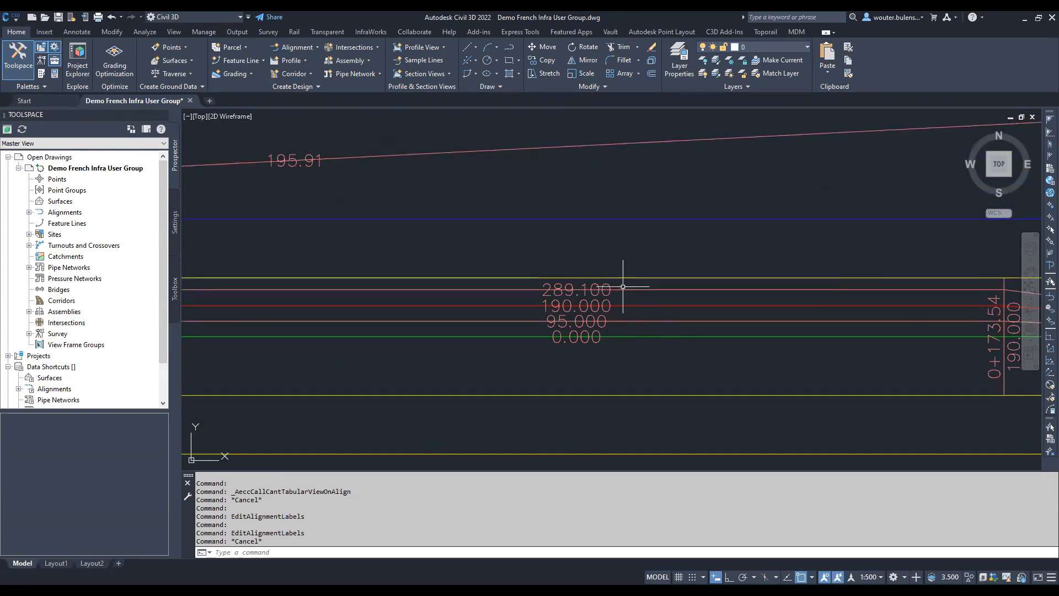
scroll(420, 245, down, 3)
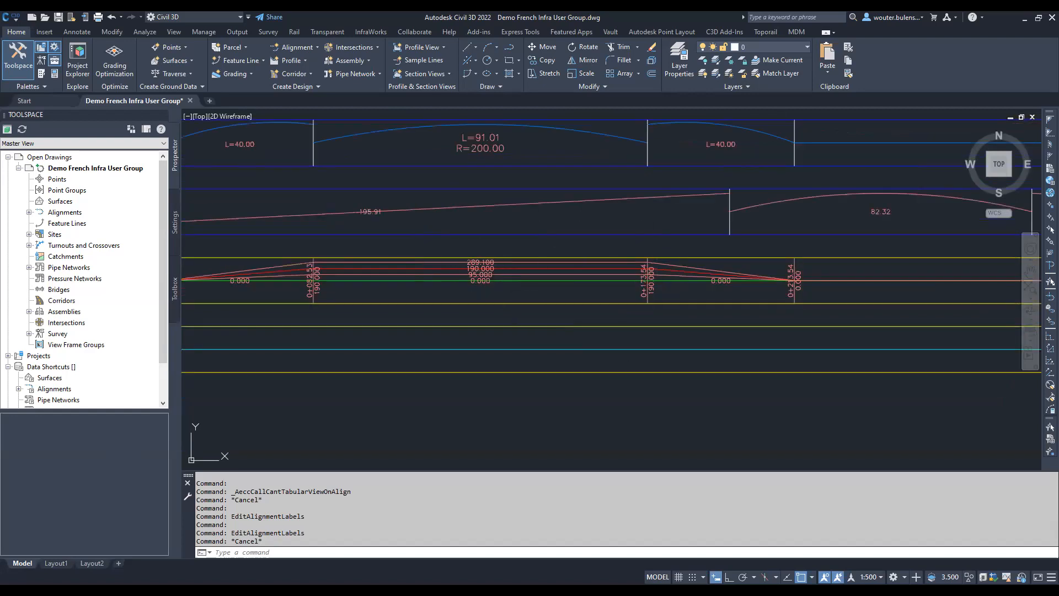
scroll(696, 265, down, 4)
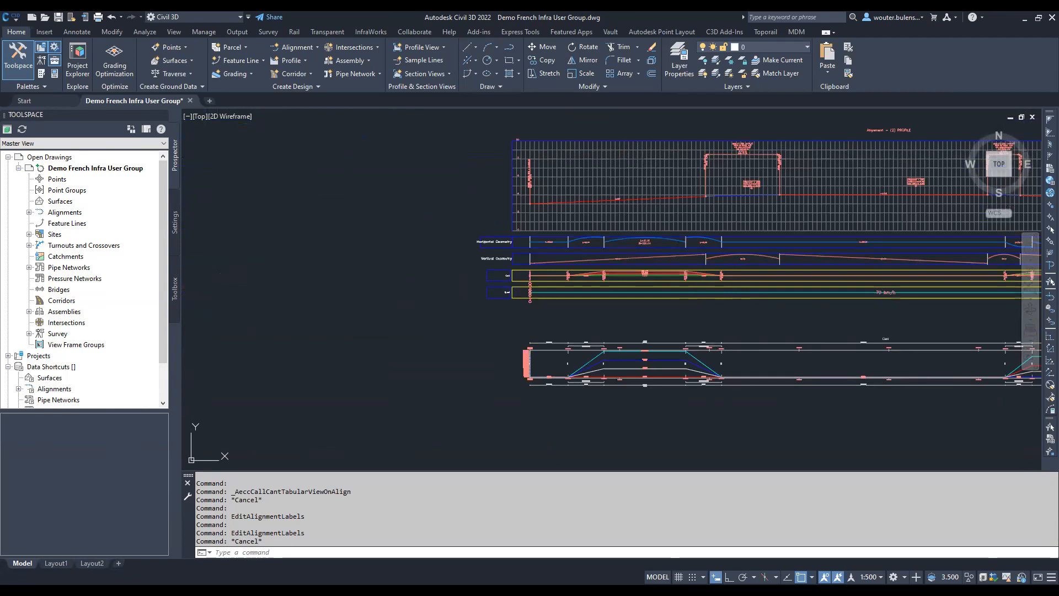
Review the transition regions and cant values of both curves in the cant view's tabular editor, and close the editor
double_click(810, 325)
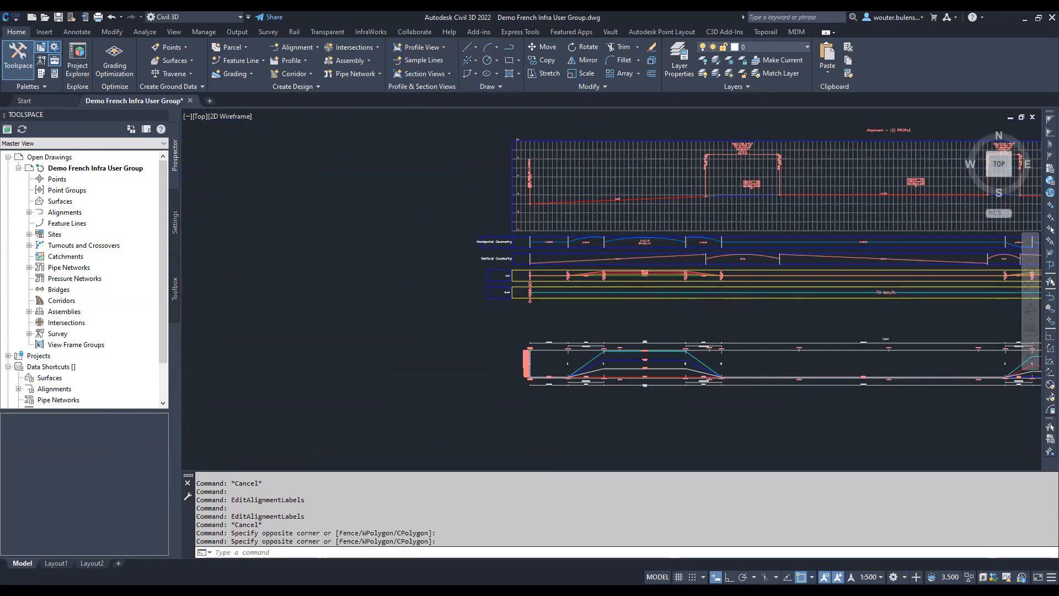
scroll(606, 275, down, 2)
middle_drag(829, 380, 705, 344)
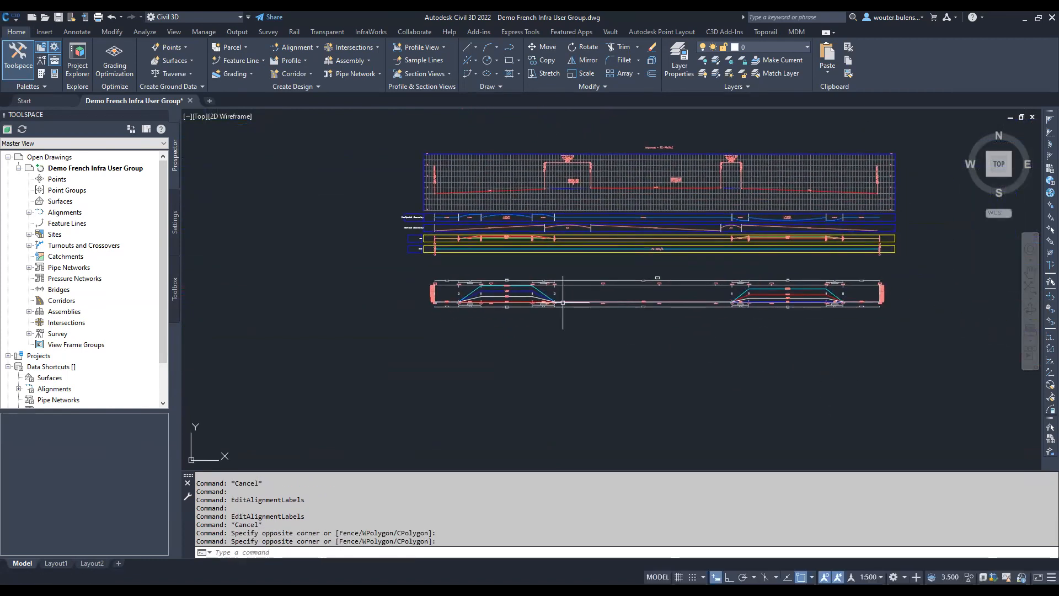
scroll(544, 297, up, 2)
scroll(463, 289, up, 3)
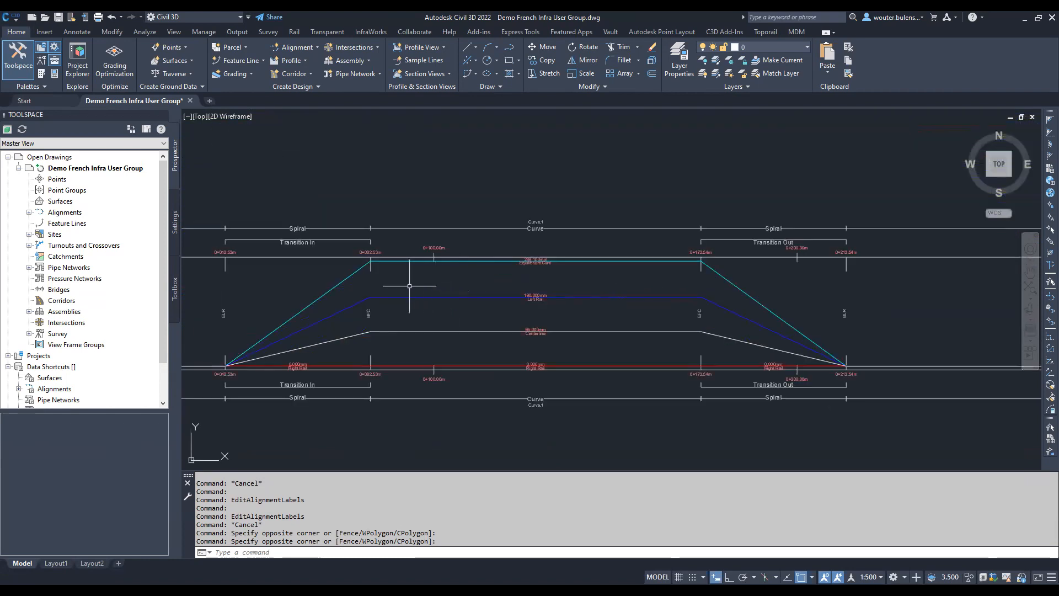
click(340, 283)
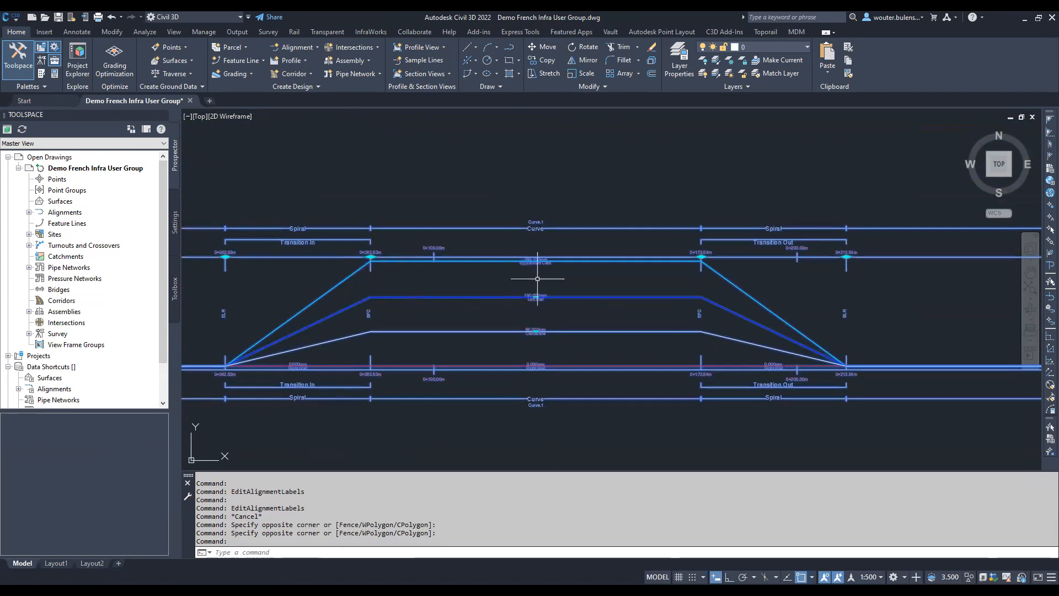
scroll(625, 284, down, 2)
scroll(383, 291, up, 2)
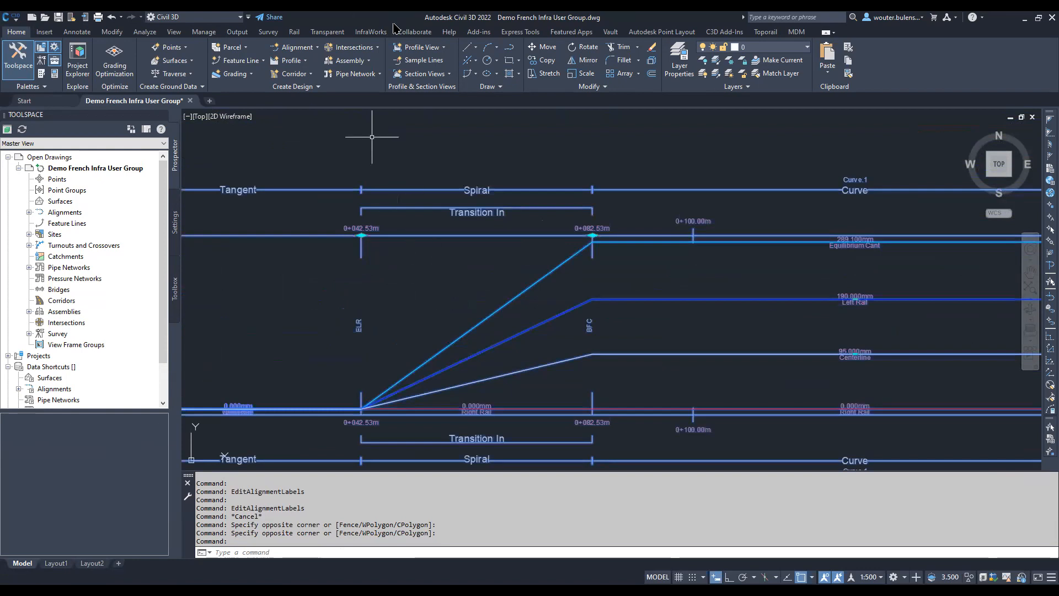
right_click(474, 259)
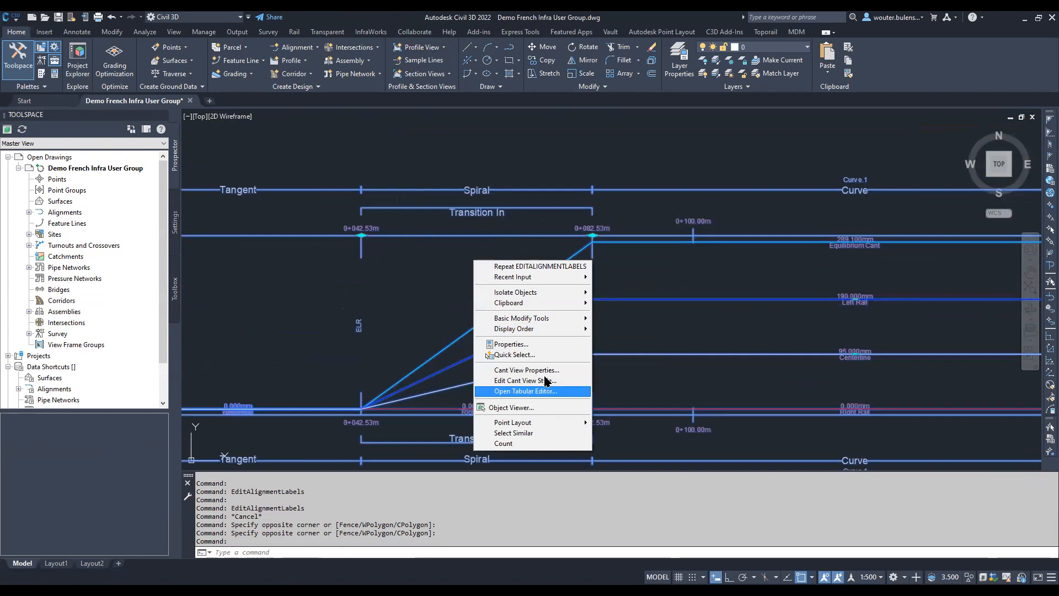
click(529, 392)
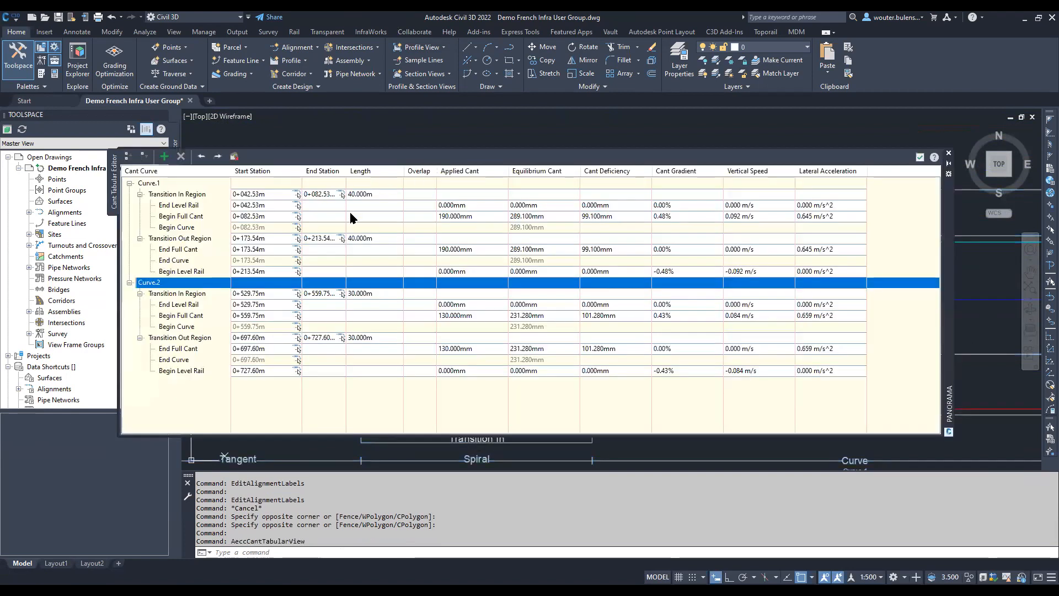
click(919, 158)
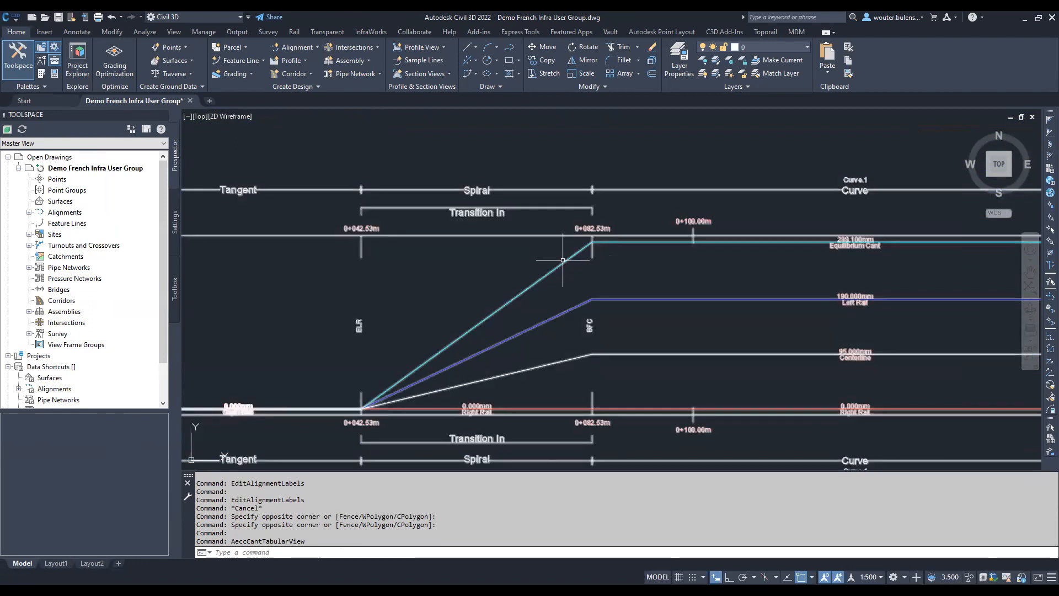
Move the begin full cant station of Curve.1's transition in to about 0+075.99 m in the cant view
click(563, 260)
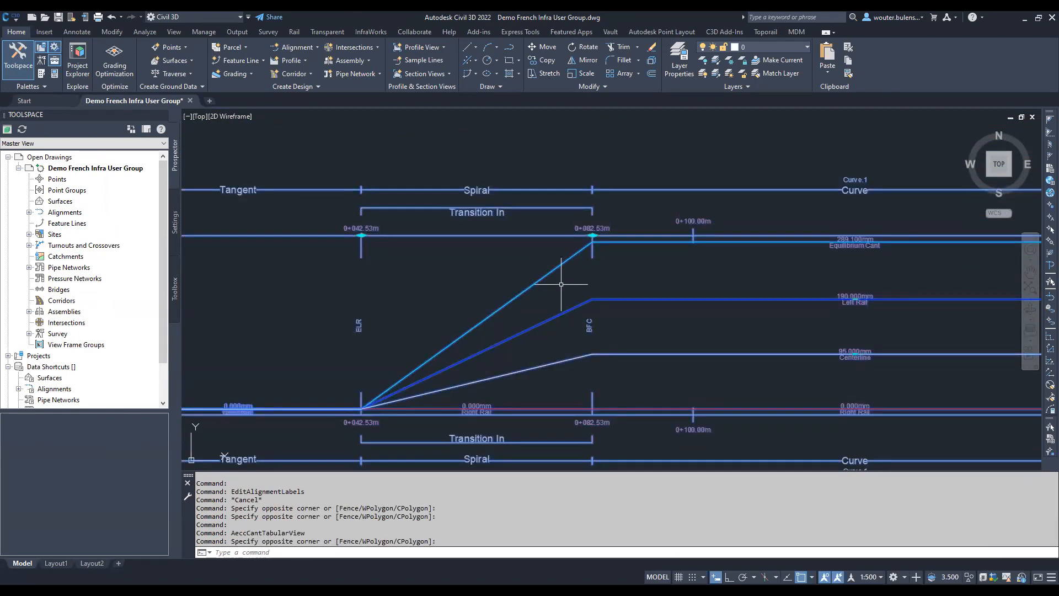
click(593, 235)
click(556, 235)
Add a critical station at about 0+062.63 m in Curve.1's transition in, raise its applied cant, and deselect the cant view
mouse_move(554, 235)
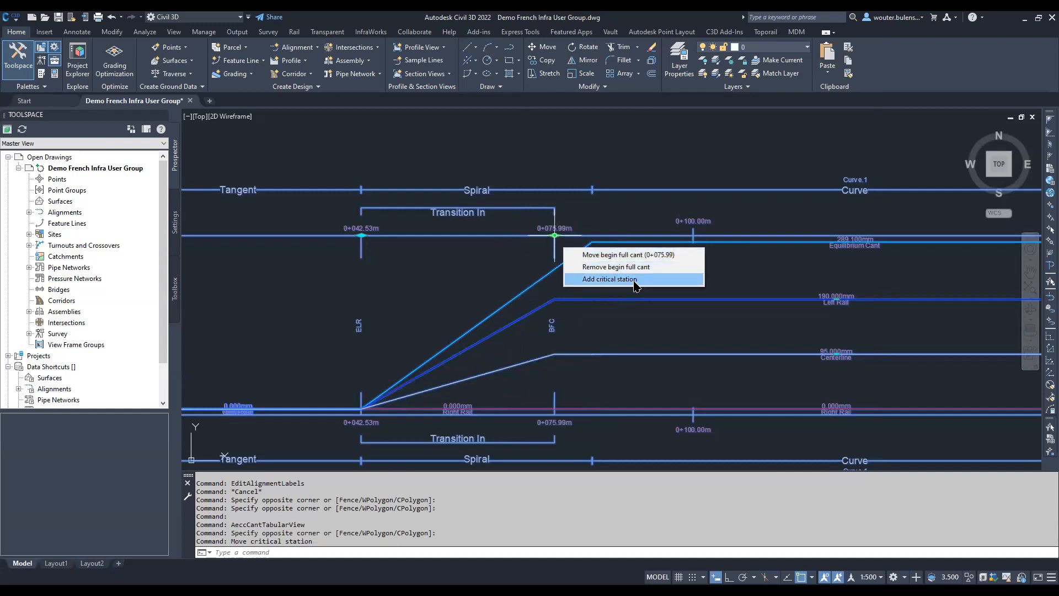
click(634, 281)
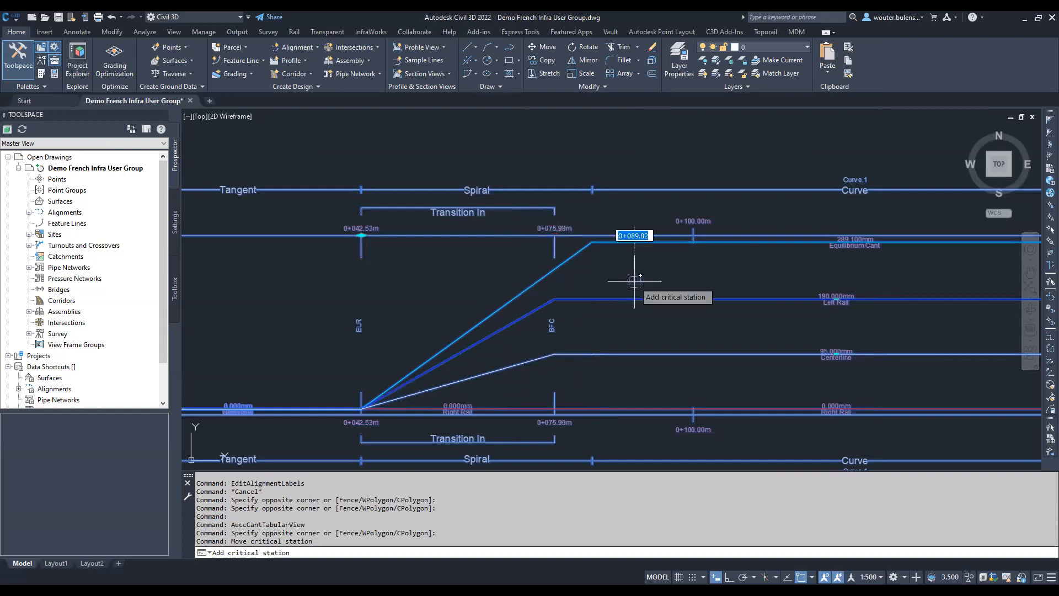
click(478, 337)
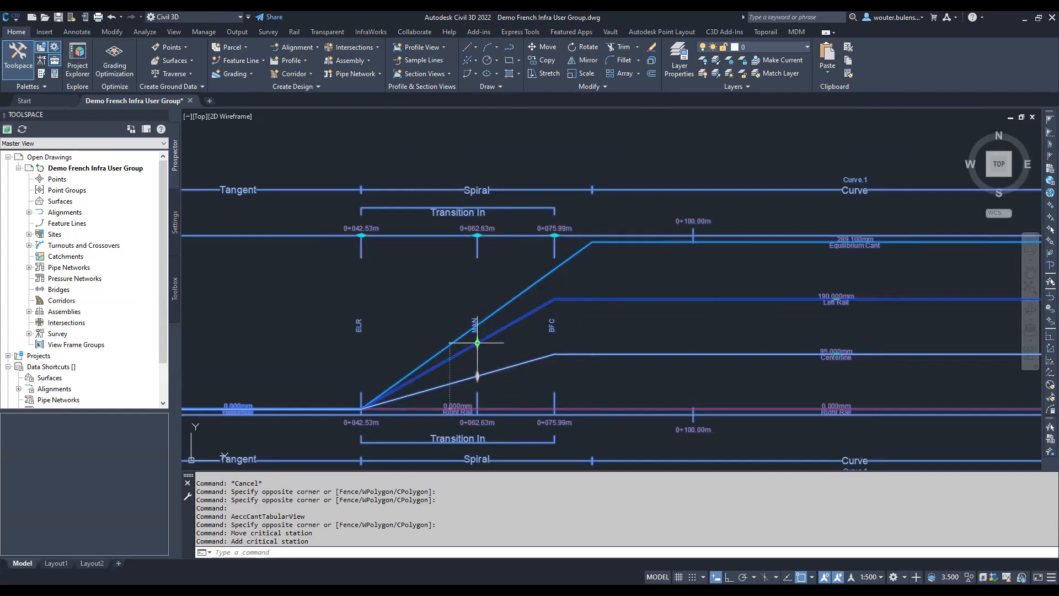
click(477, 342)
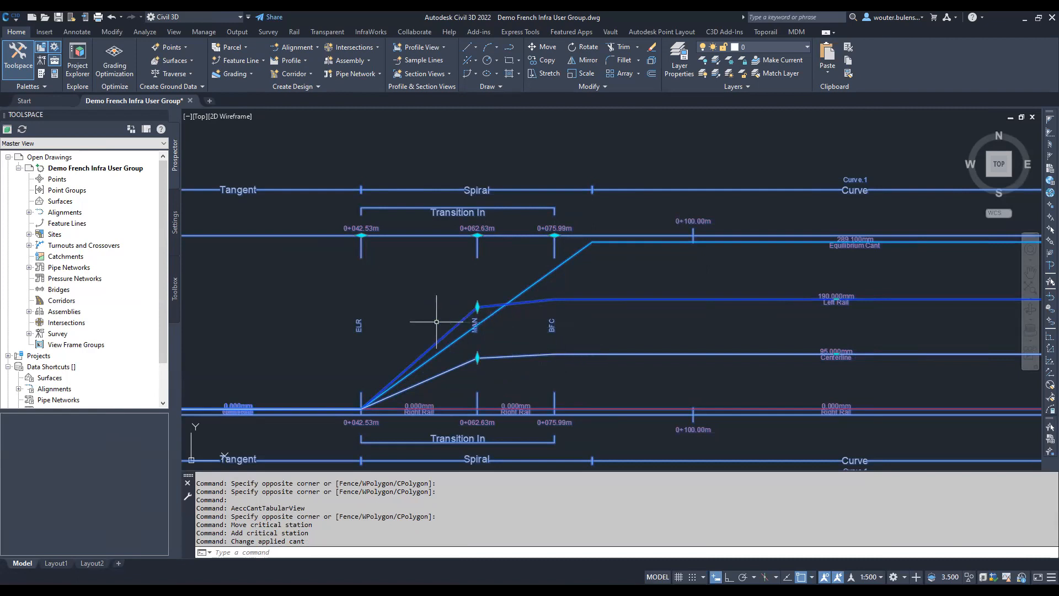
scroll(422, 335, down, 4)
scroll(389, 317, down, 6)
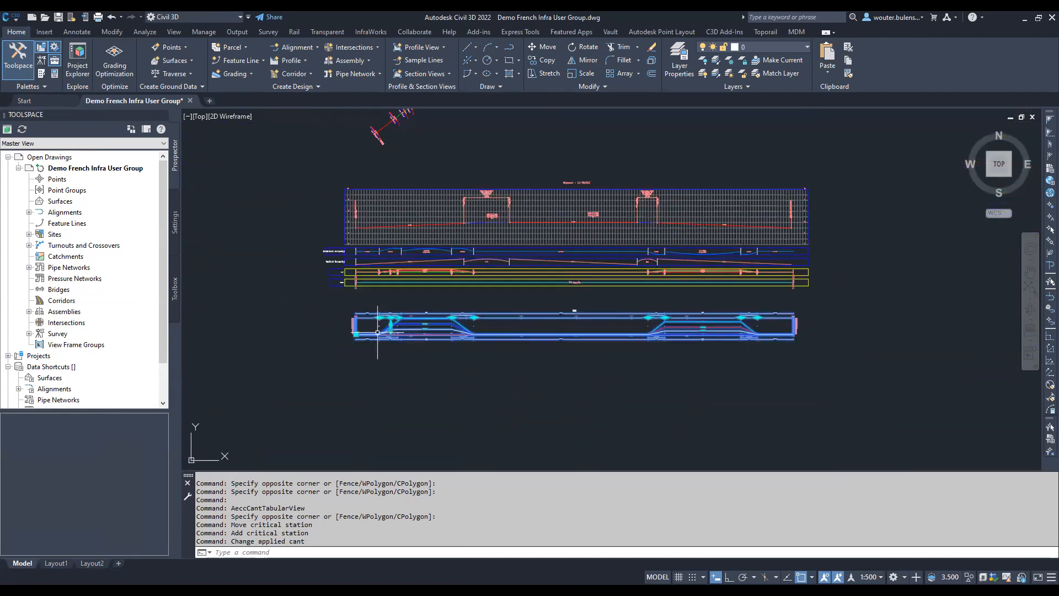
key(Escape)
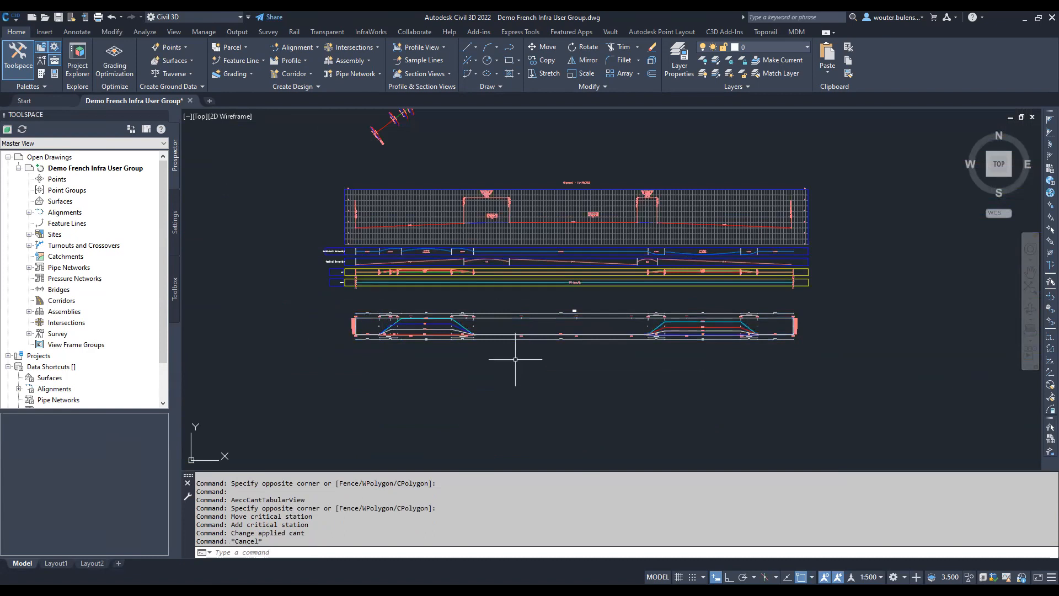
Create left, center and right rail lines as 3D polylines from Alignment - (2) and profile Layout (1), using a 0.001 m tolerance
scroll(483, 394, down, 2)
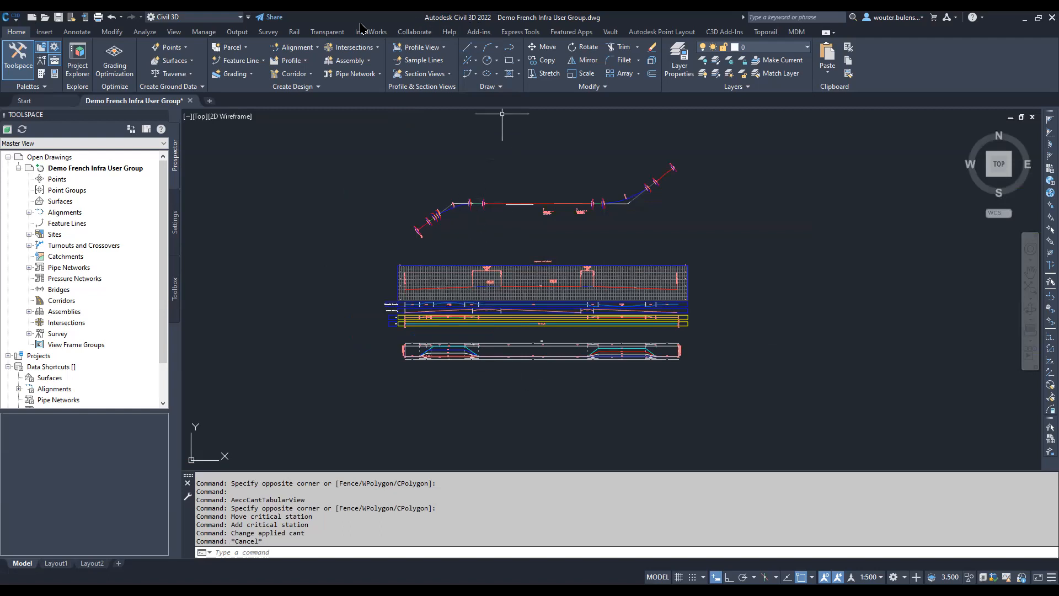
click(294, 32)
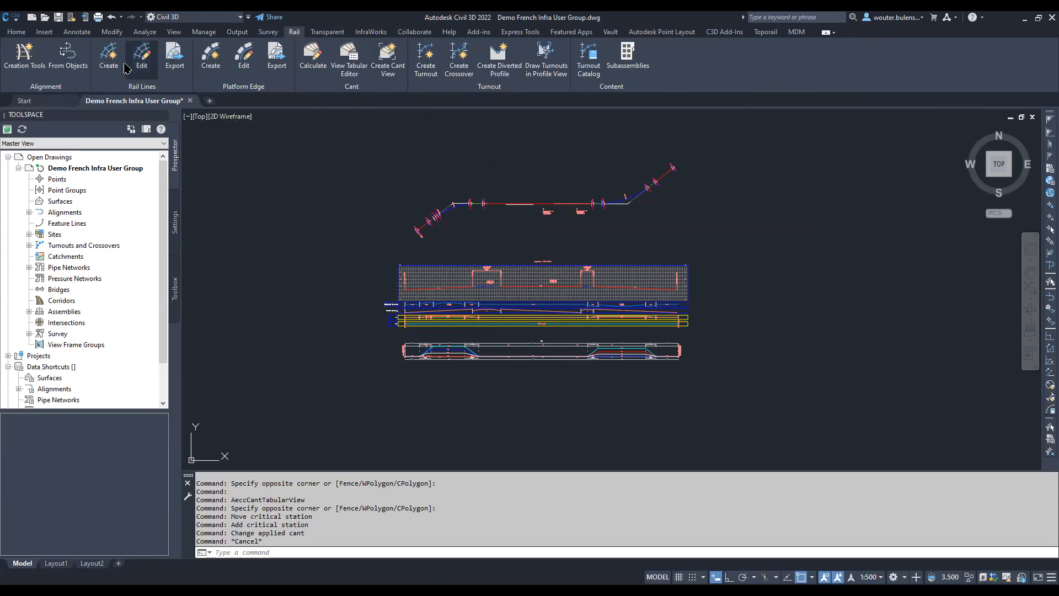
scroll(466, 210, up, 3)
scroll(457, 166, up, 4)
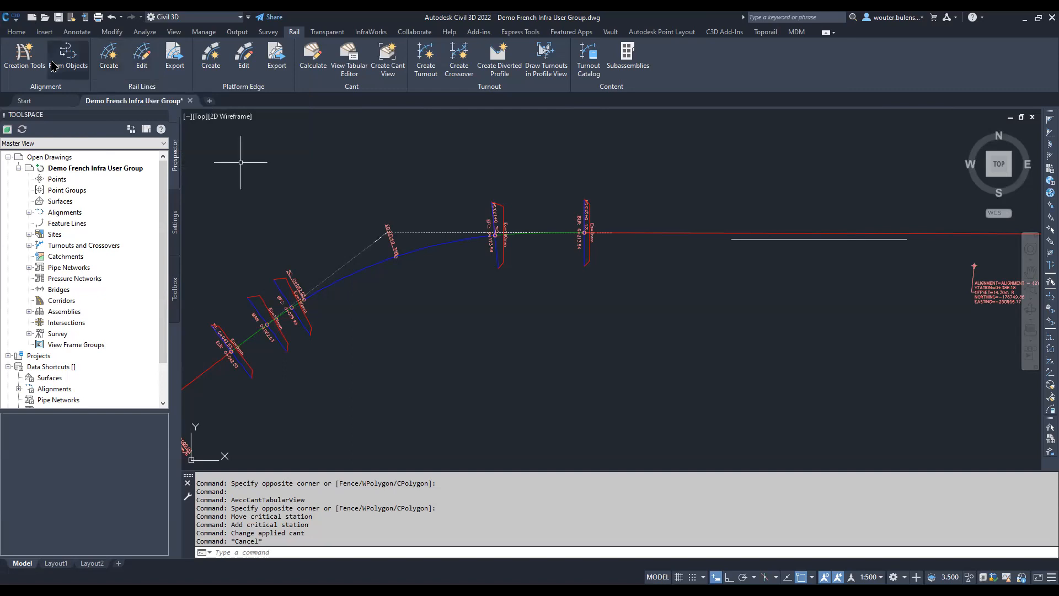
click(105, 60)
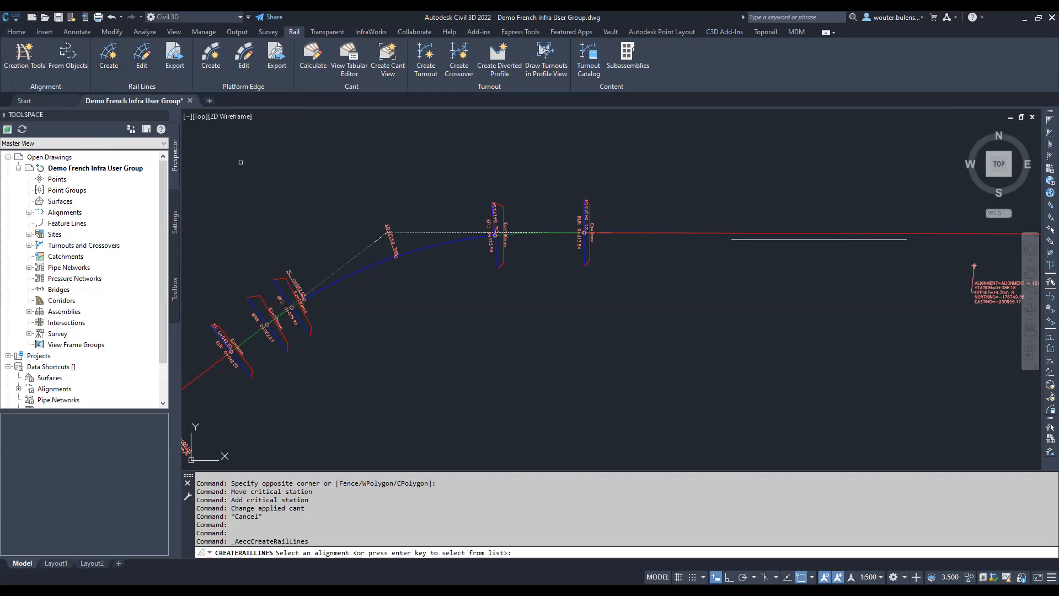
click(456, 244)
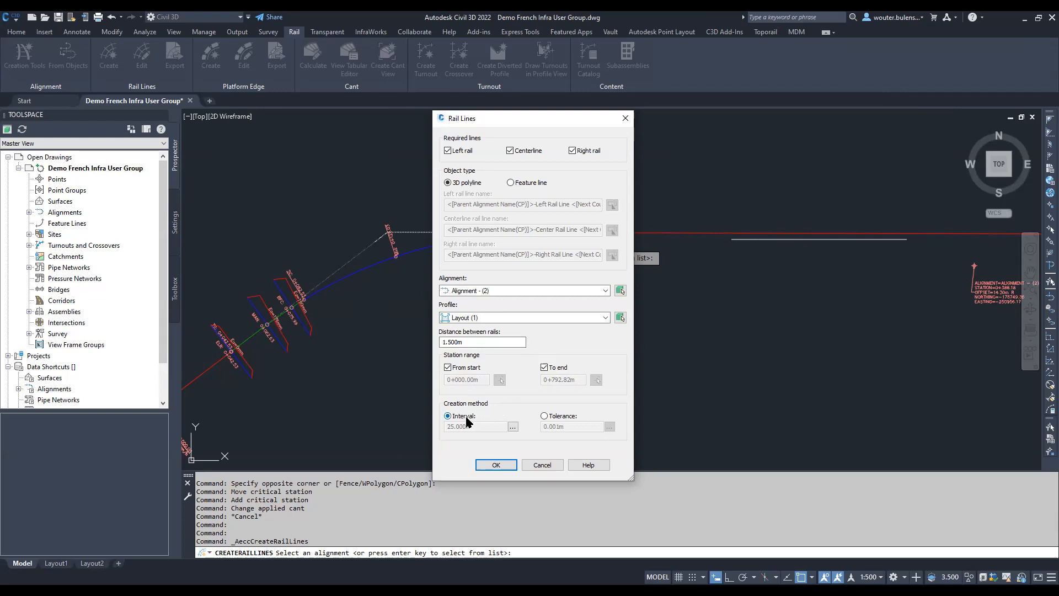
click(545, 417)
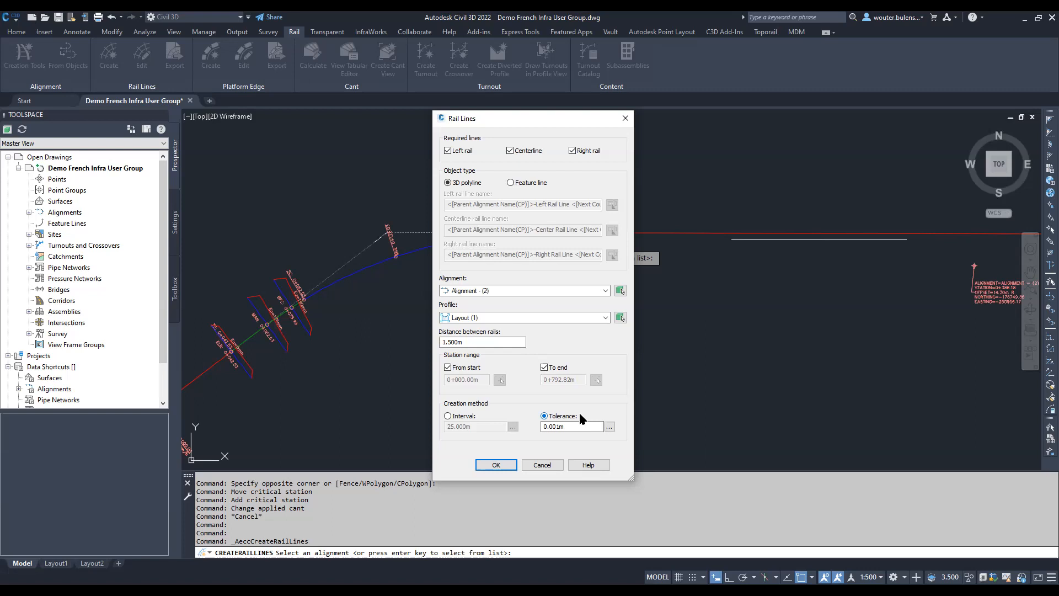
click(496, 466)
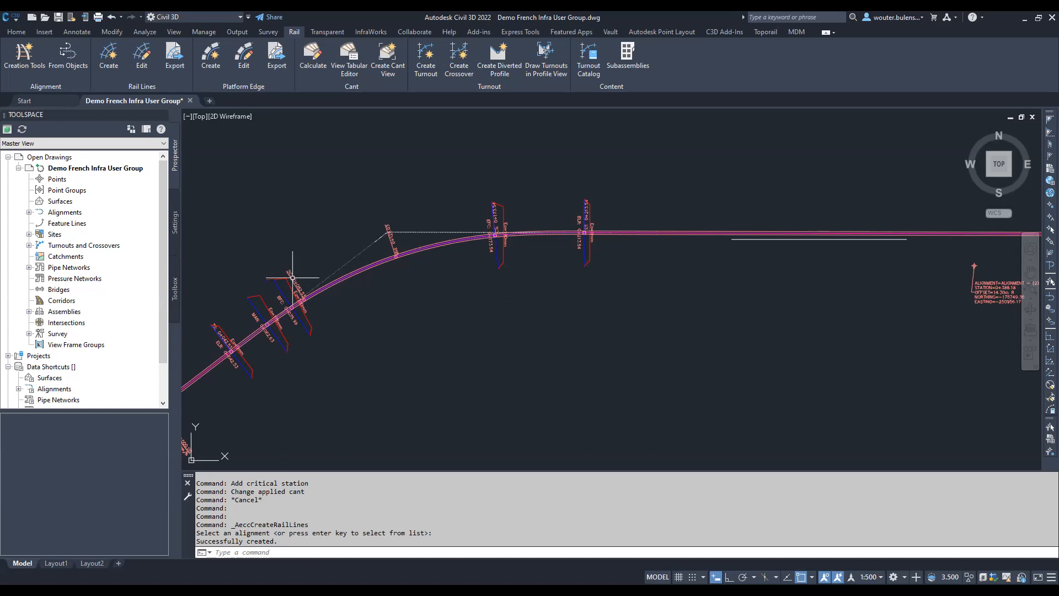
Select one rail line along the first curve plus all similar 3D polylines, and delete them
scroll(395, 260, up, 5)
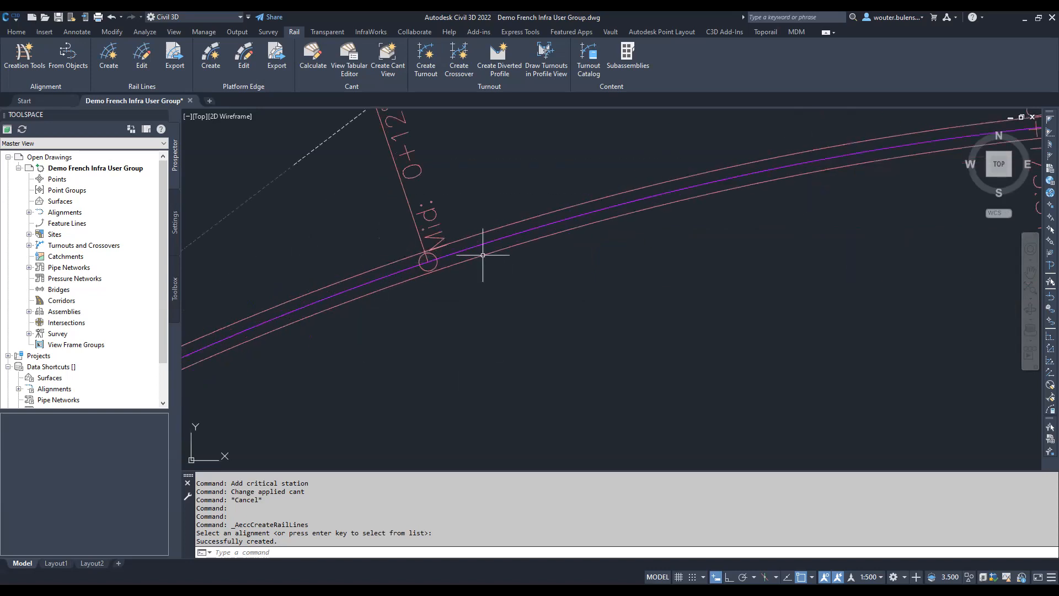
click(331, 287)
right_click(330, 287)
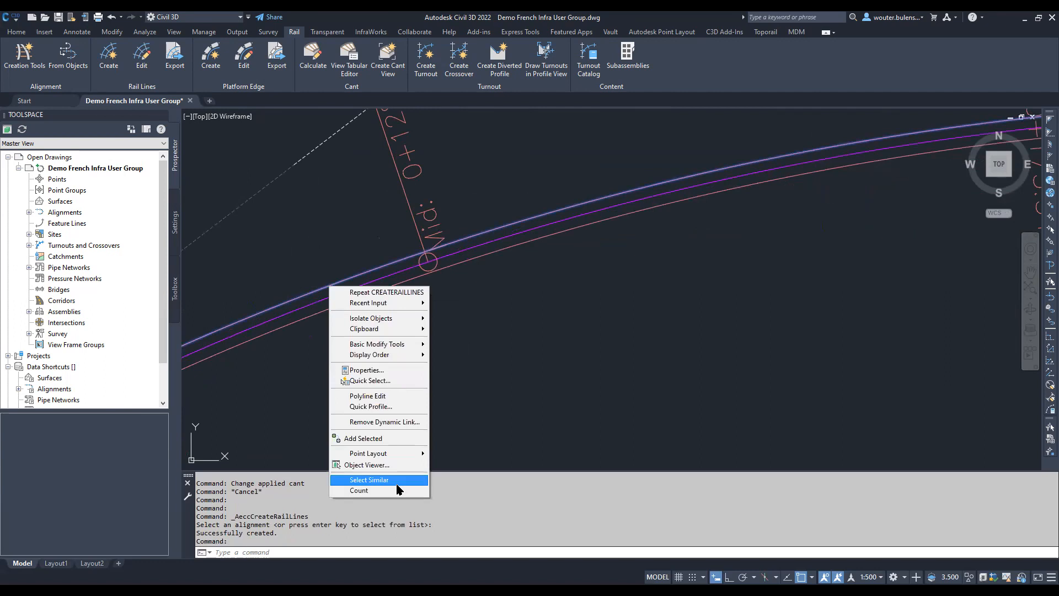
click(401, 481)
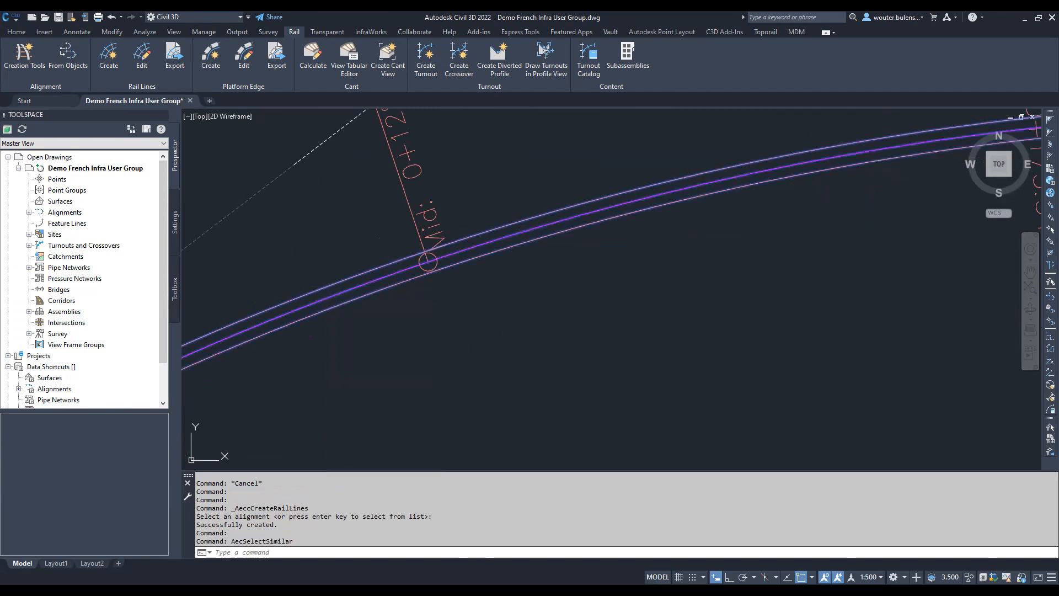
key(Delete)
scroll(279, 265, down, 5)
scroll(298, 292, down, 3)
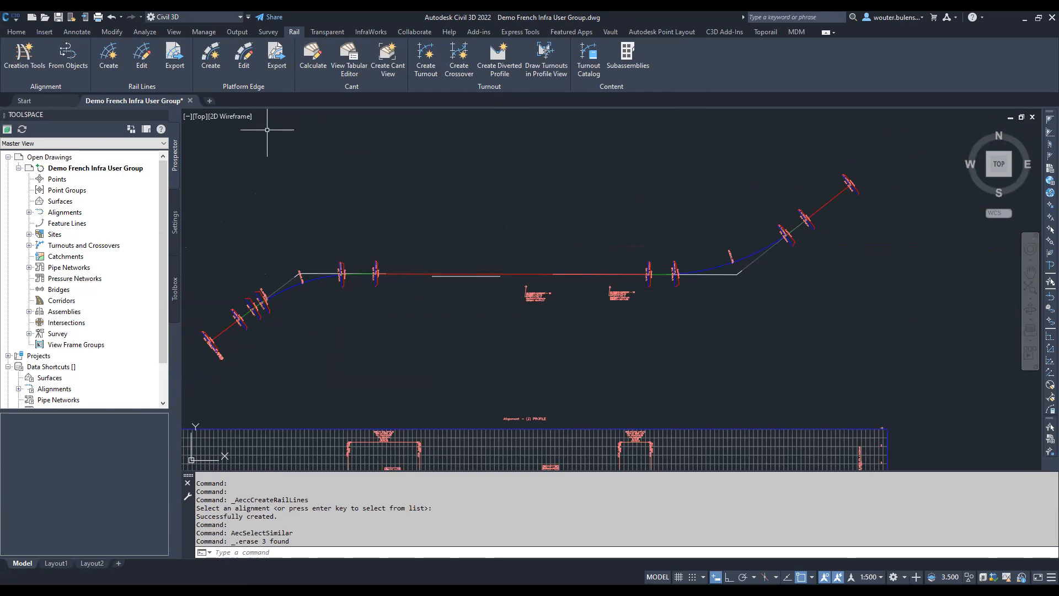
scroll(317, 226, down, 2)
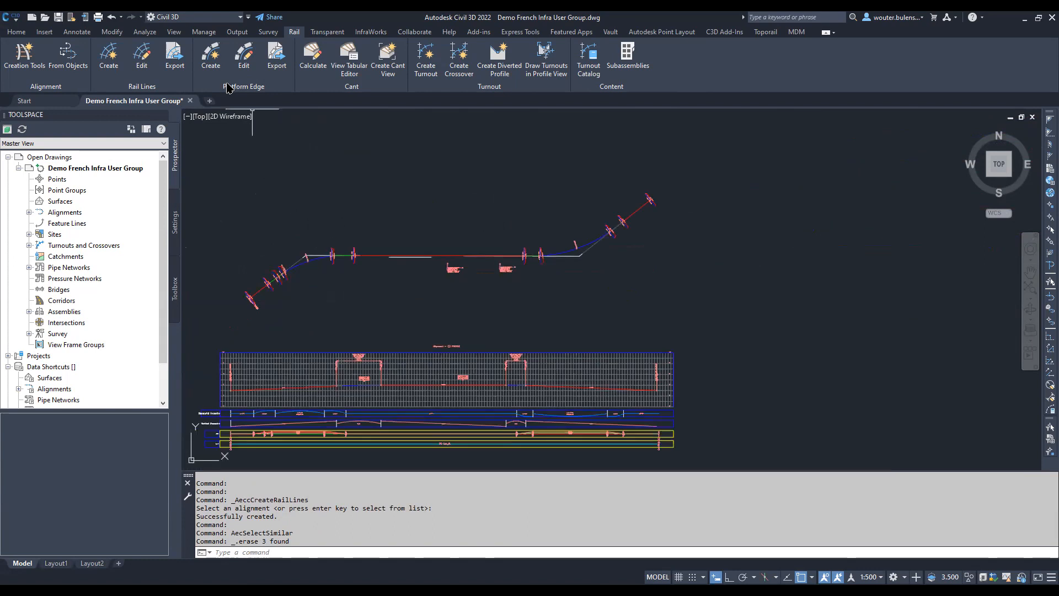
click(16, 33)
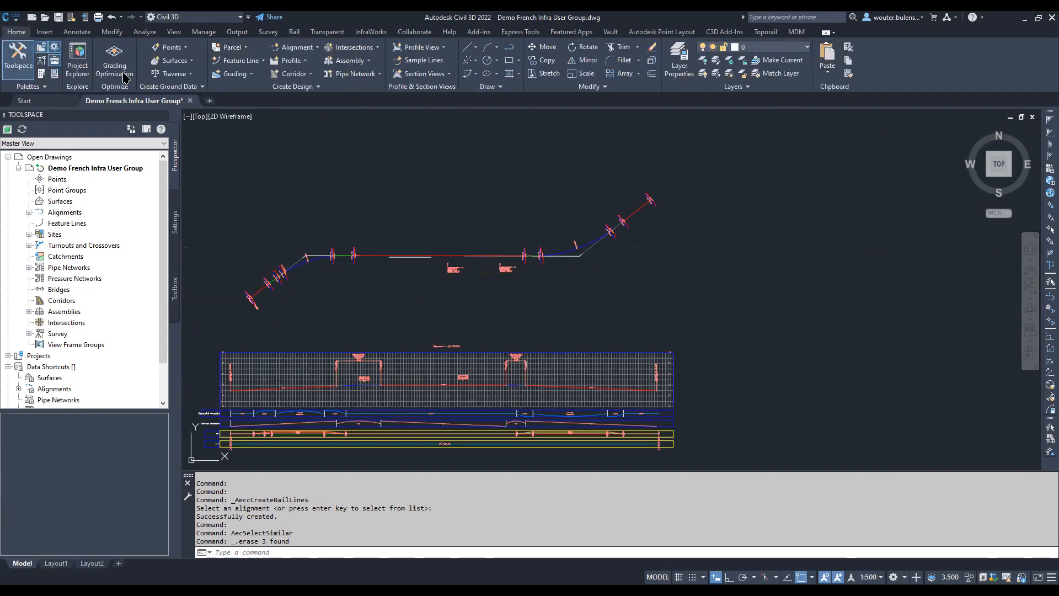
Start creating a platform edge along Alignment - (2)
click(309, 49)
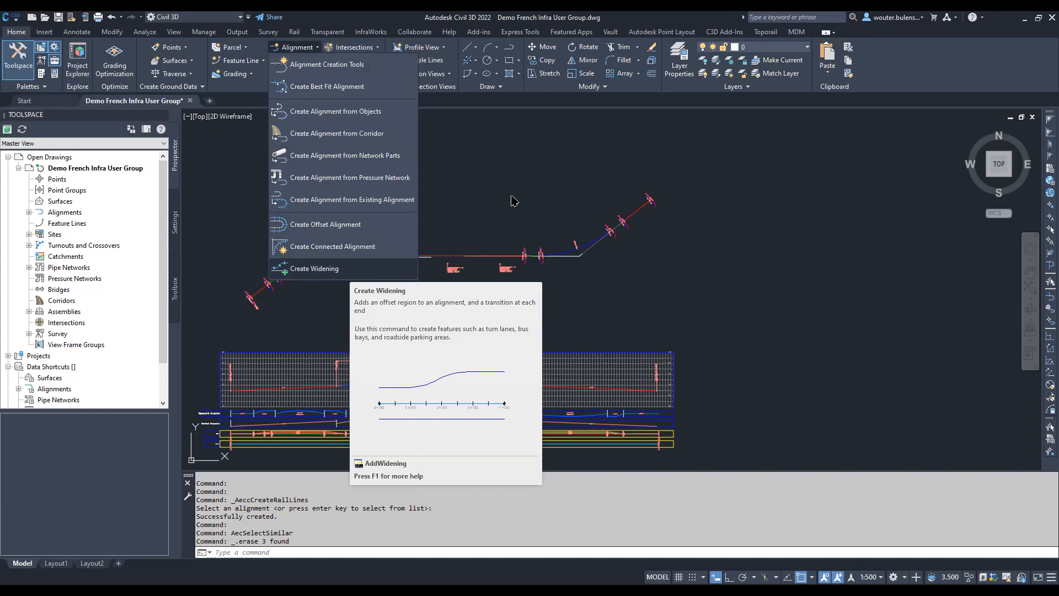
click(294, 32)
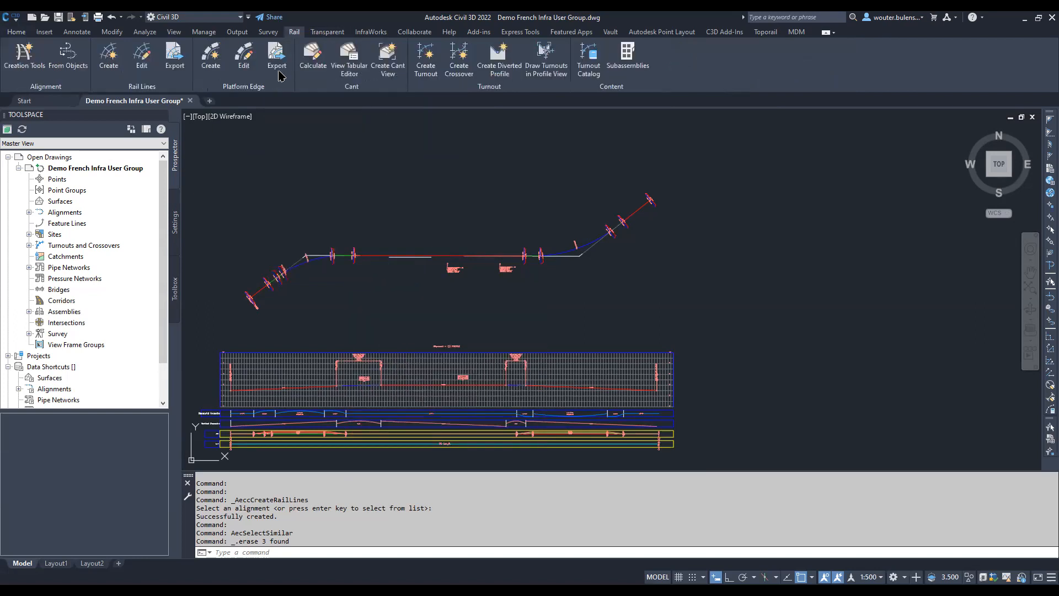
scroll(304, 258, up, 3)
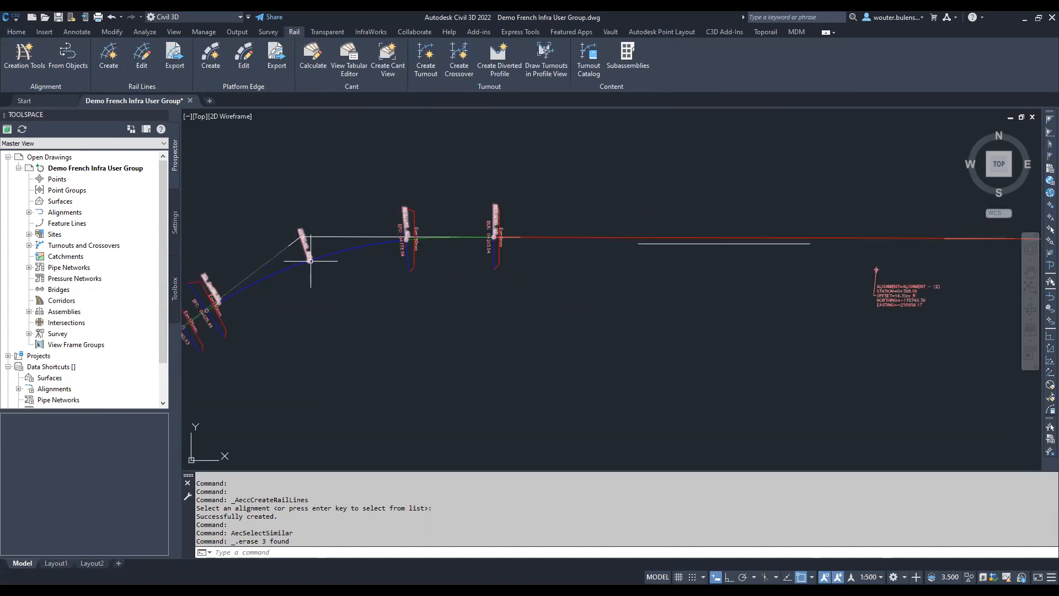
scroll(504, 309, down, 1)
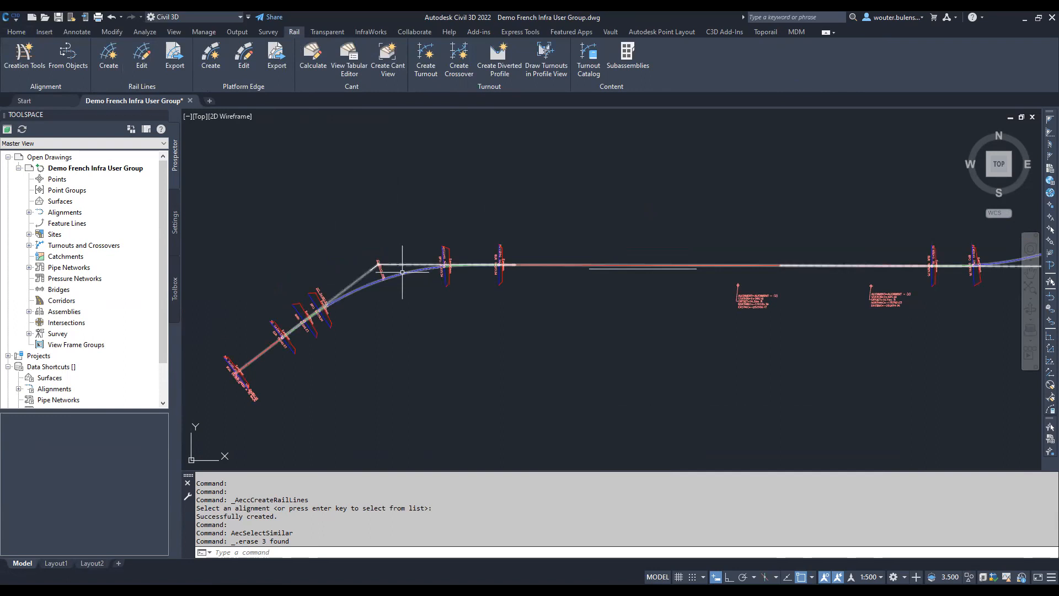
click(210, 55)
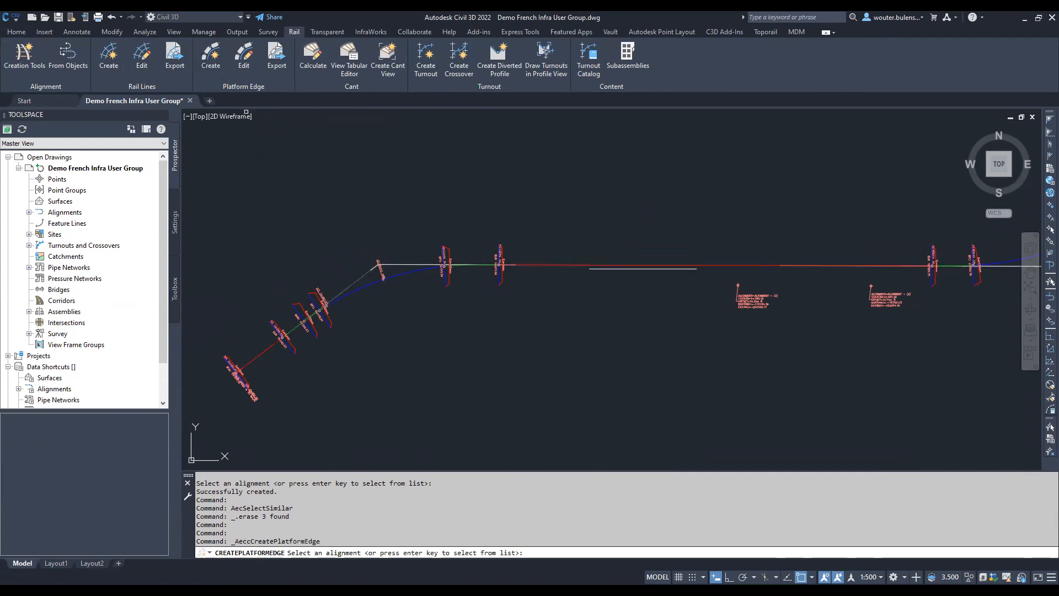
click(409, 272)
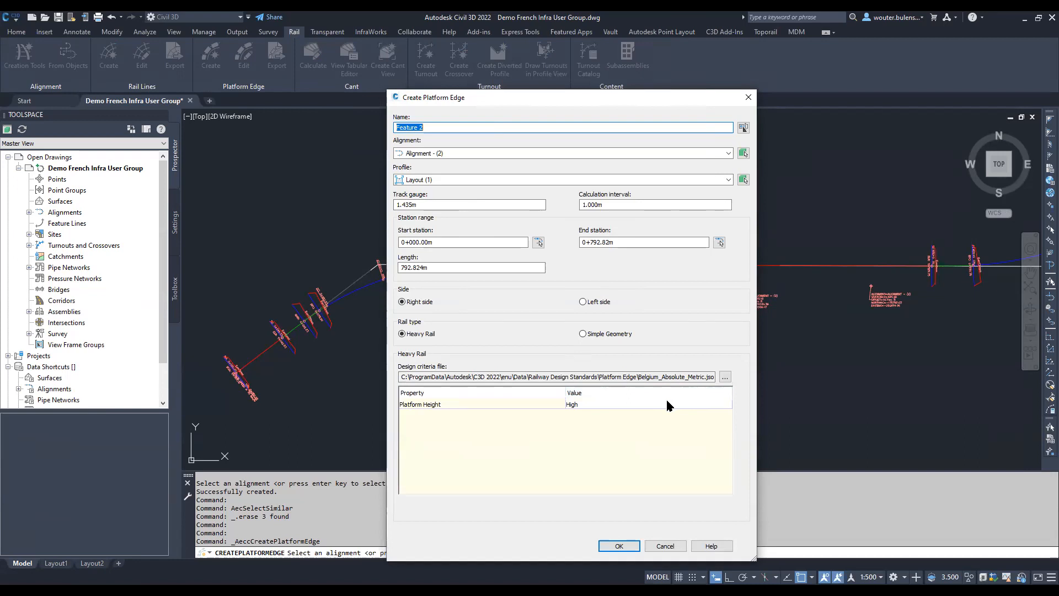
Review the available platform height options and the supplied platform edge design criteria files
click(720, 406)
click(727, 408)
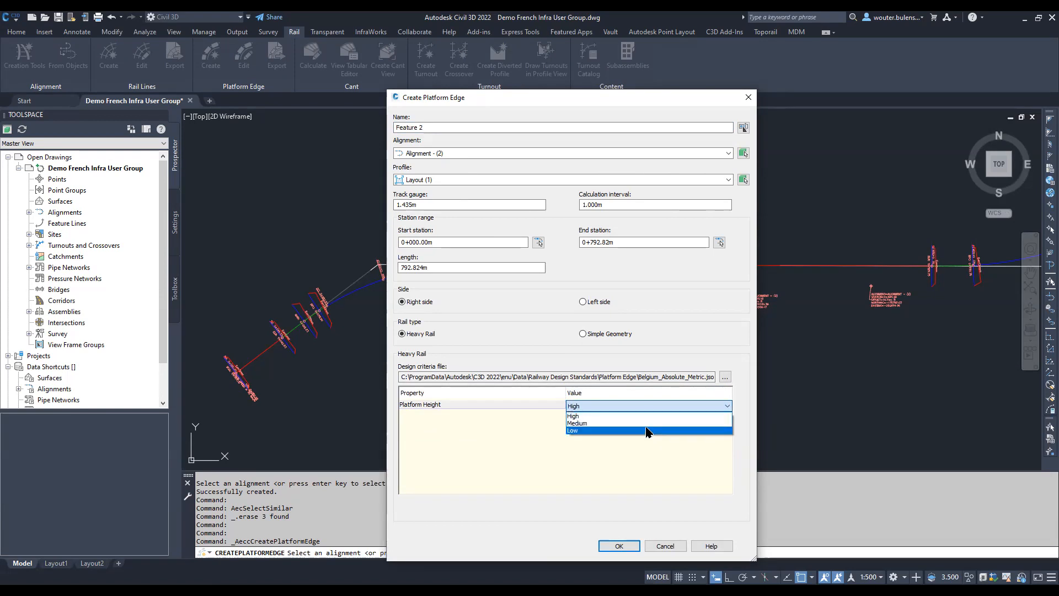
click(664, 452)
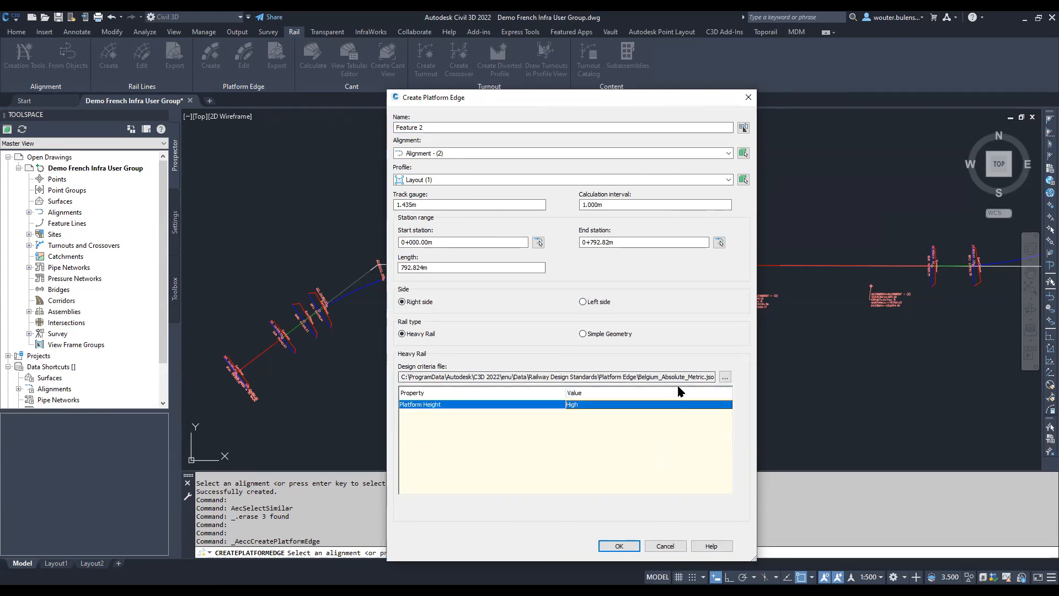
click(724, 376)
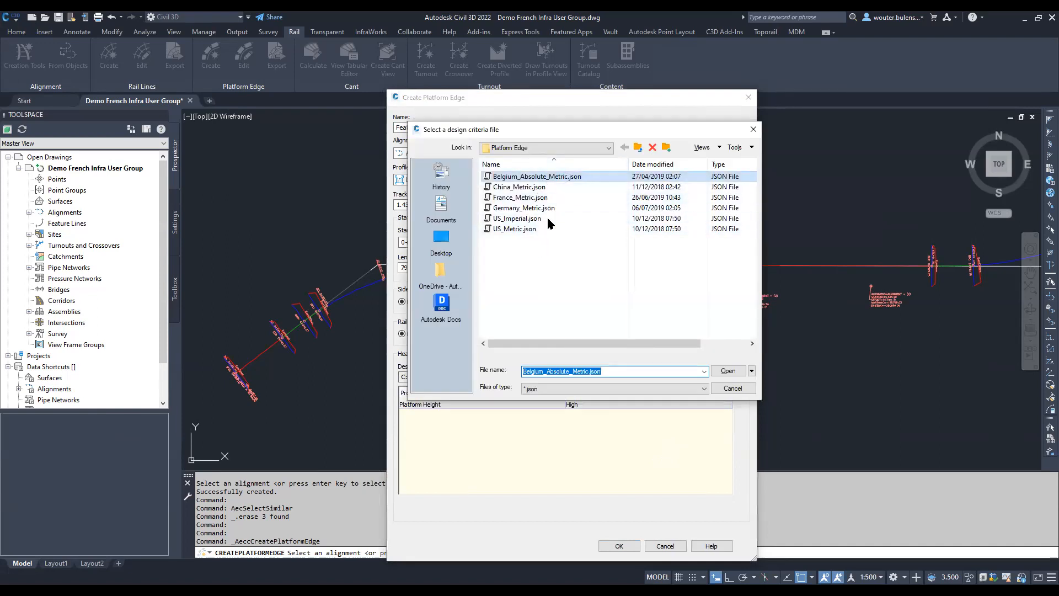
click(752, 132)
Load the design criteria file AU2020_service_platform.json from the French Infra User Group folder on the desktop
click(726, 377)
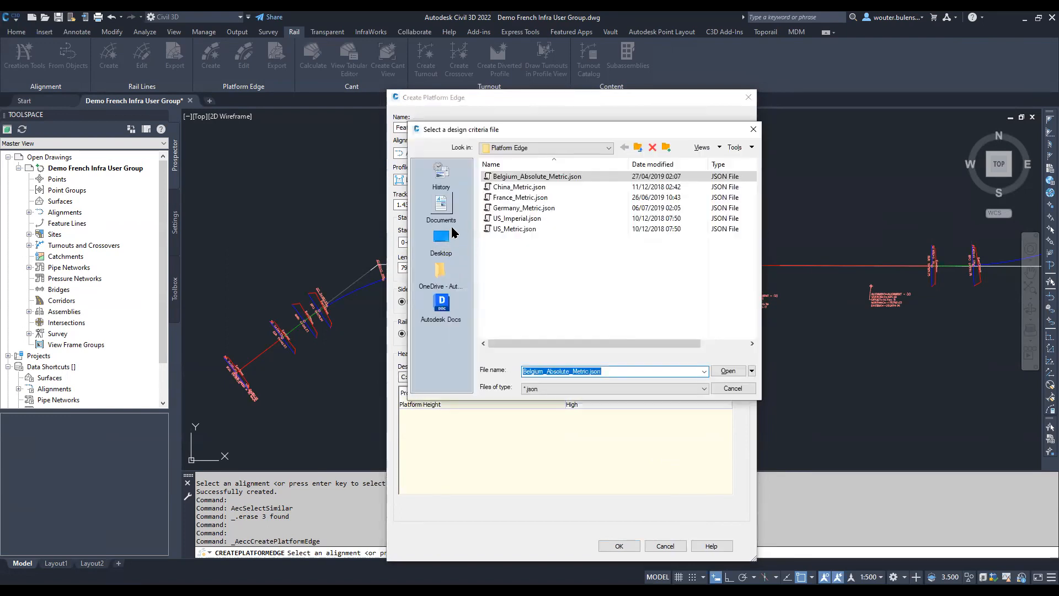
click(441, 239)
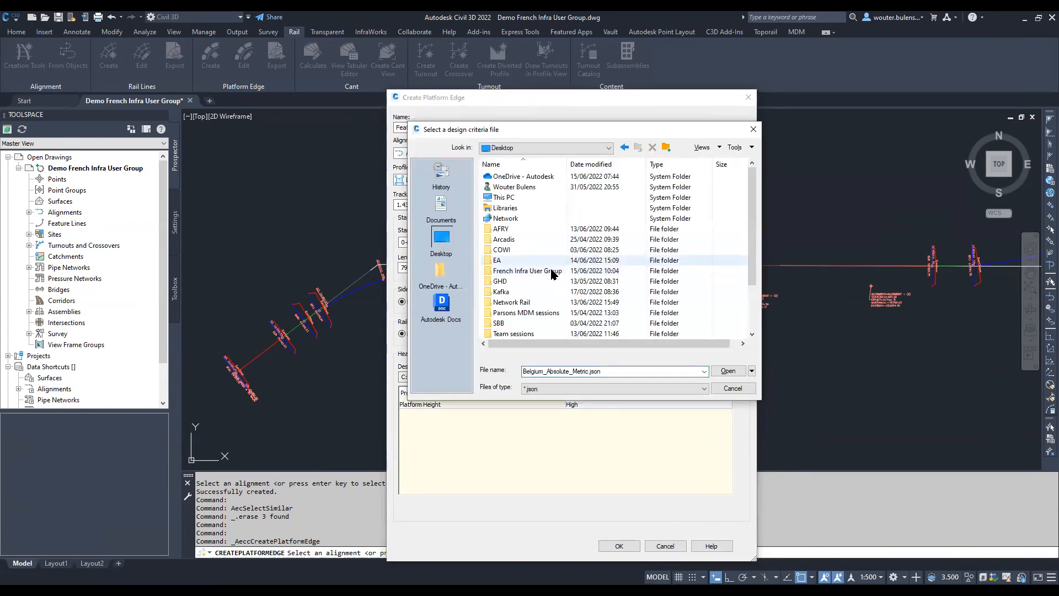
double_click(538, 270)
click(559, 177)
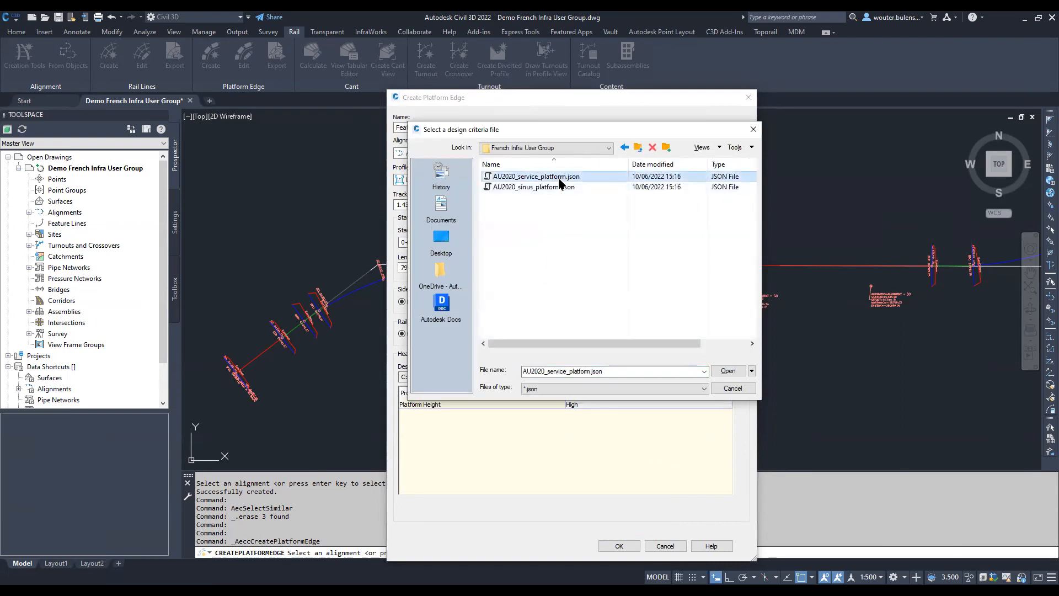
click(729, 371)
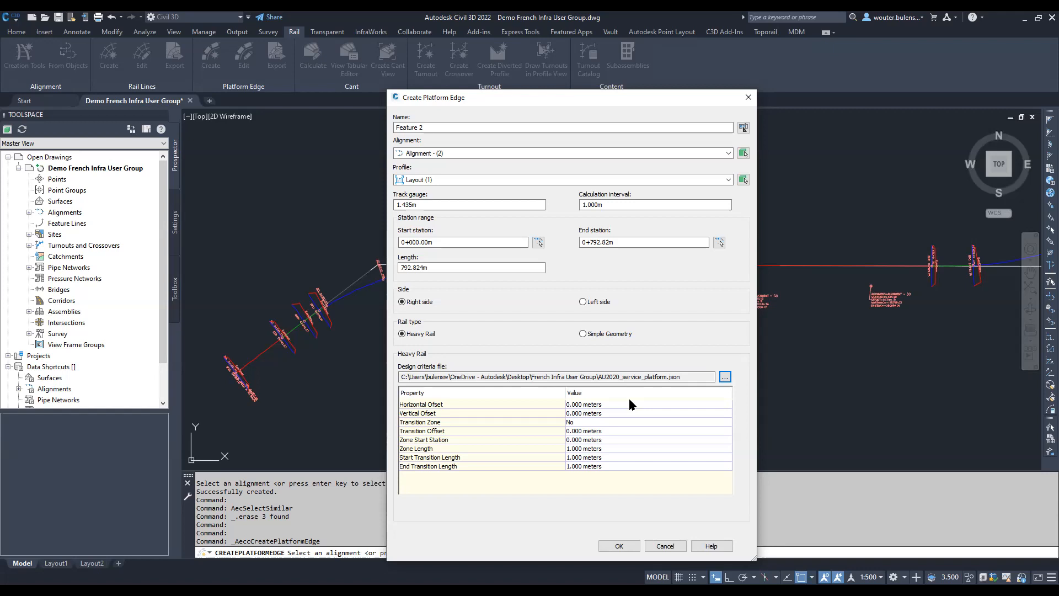
Set the platform edge's horizontal offset to 5 m and its vertical offset to 1 m
click(607, 405)
click(607, 405)
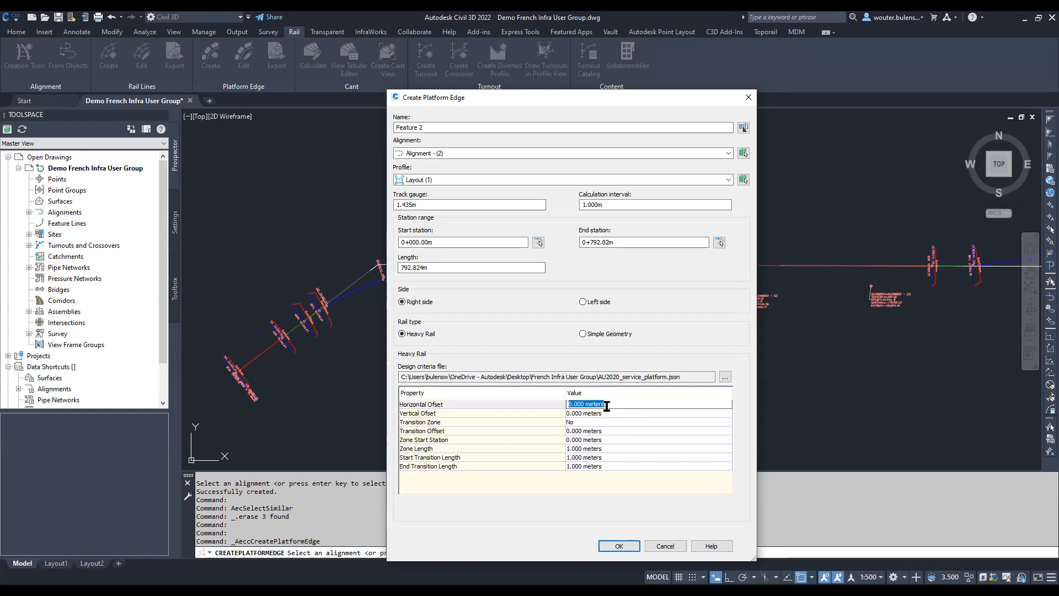
text(5)
click(609, 414)
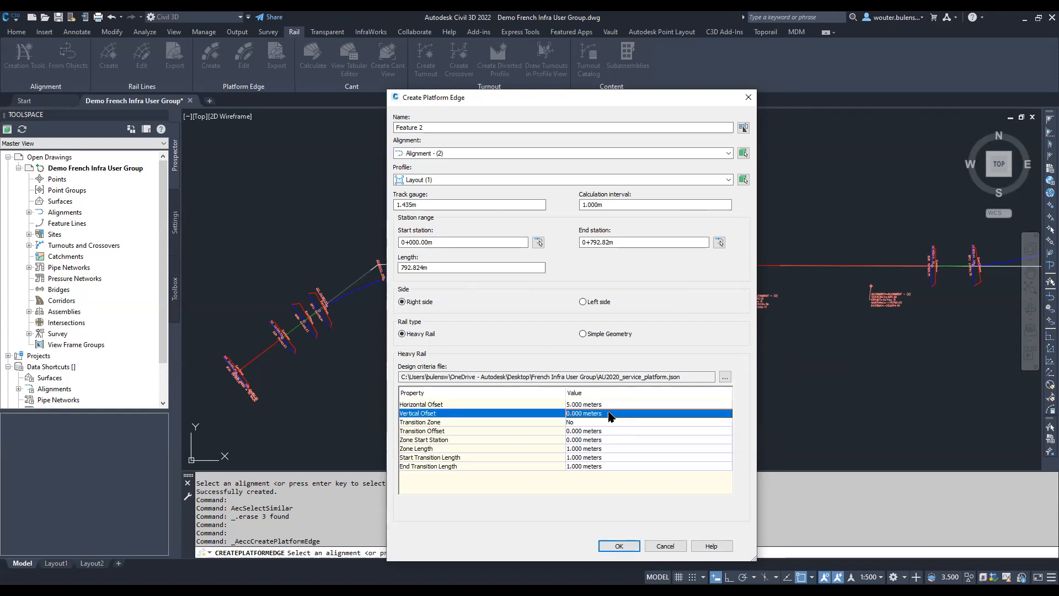
click(610, 414)
text(1)
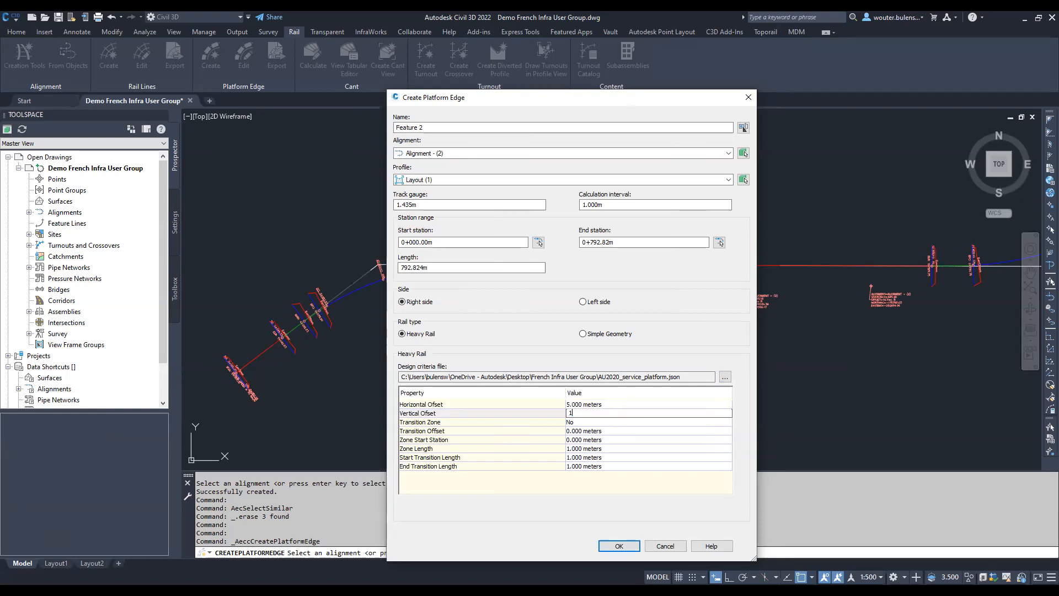
Enable the platform edge's transition zone and set its transition offset to 1 m
click(607, 423)
click(611, 424)
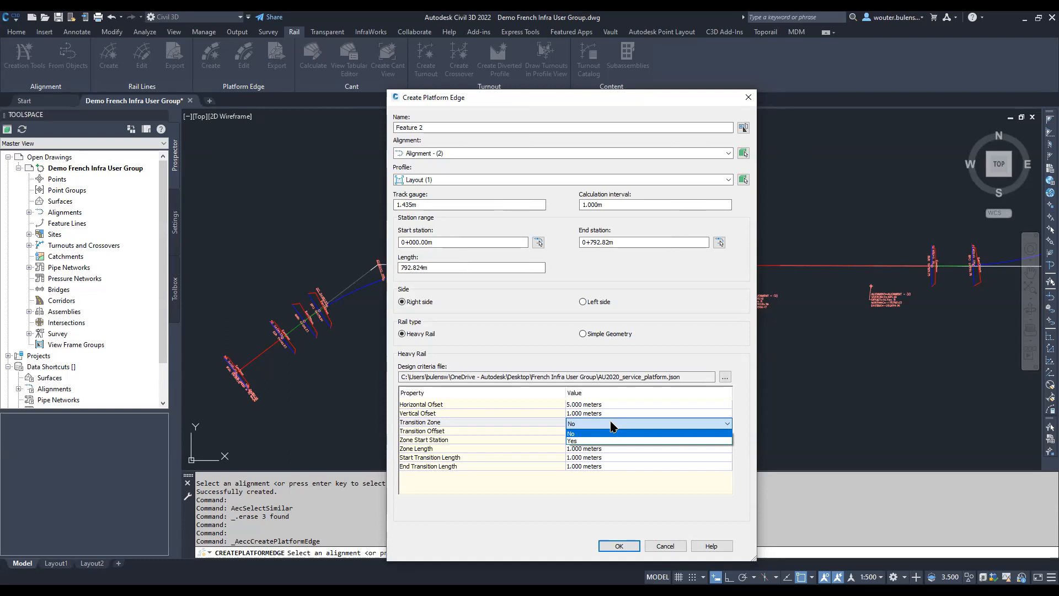
click(583, 441)
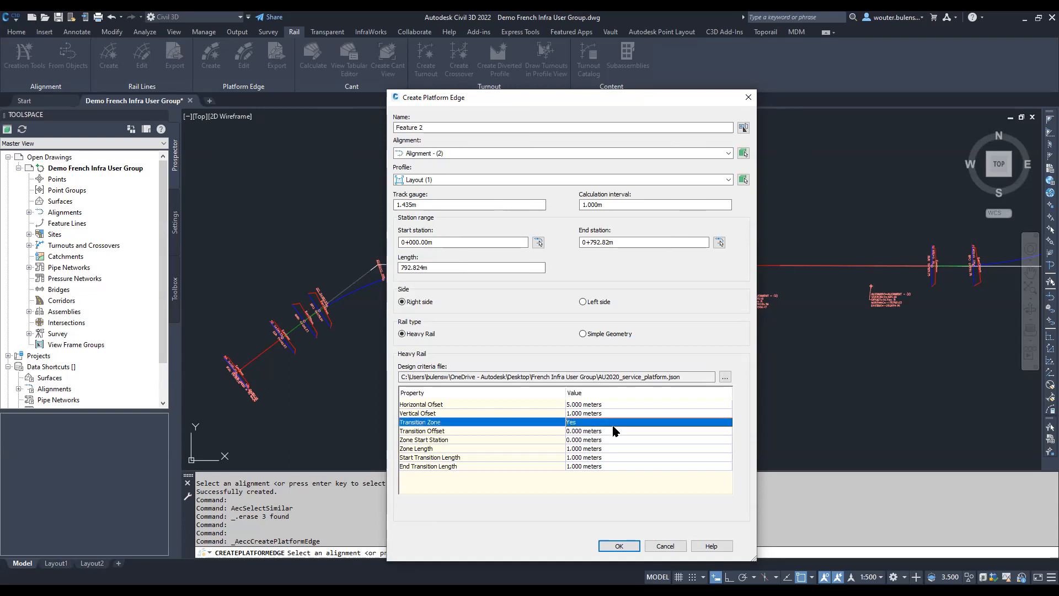
click(608, 430)
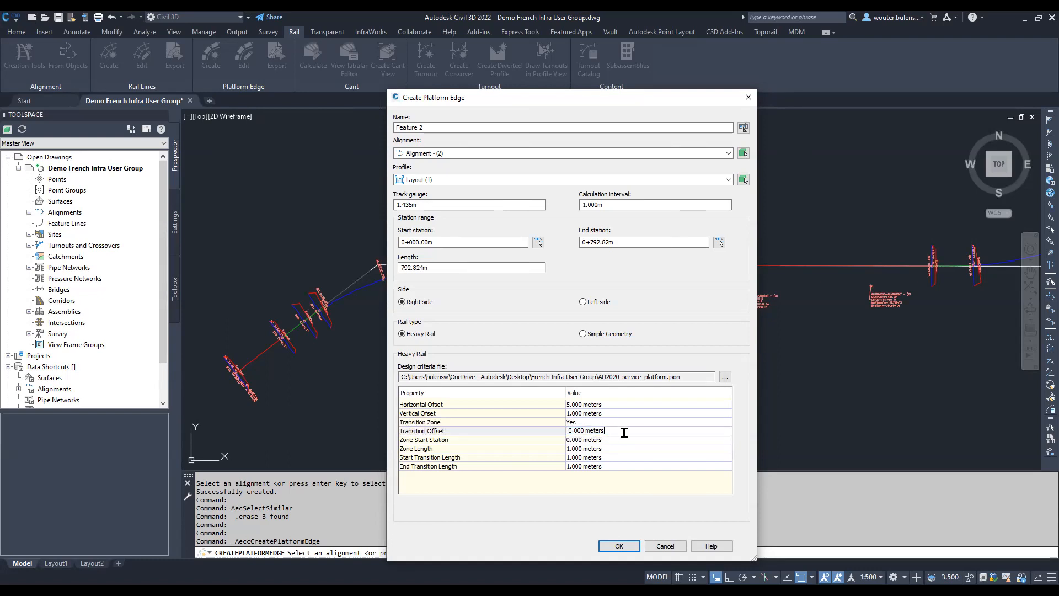
text(1)
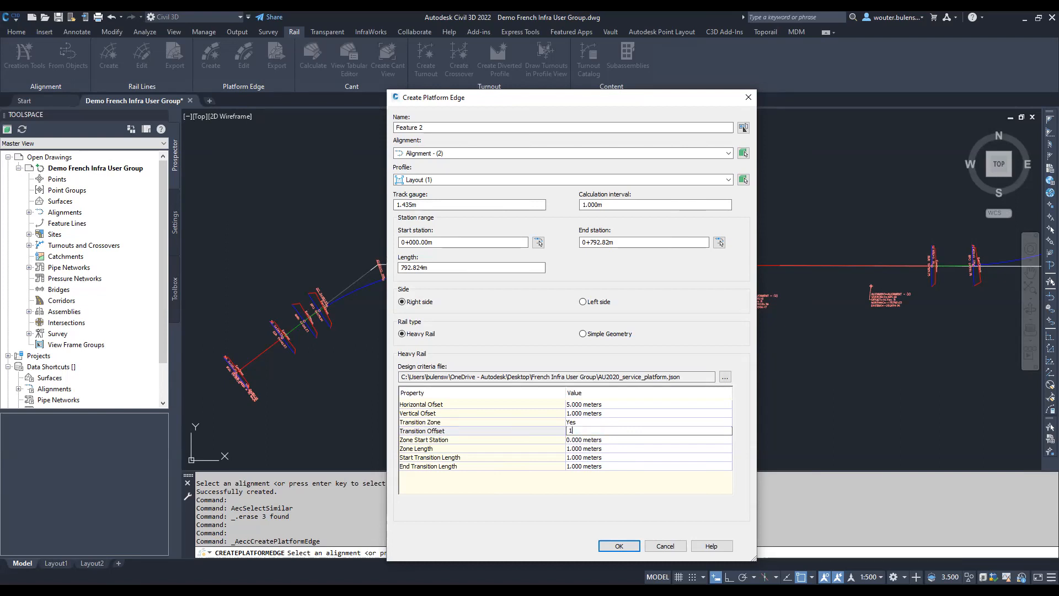
Set the transition zone's start station to 450 m and its zone length to 50 m
click(606, 441)
click(606, 441)
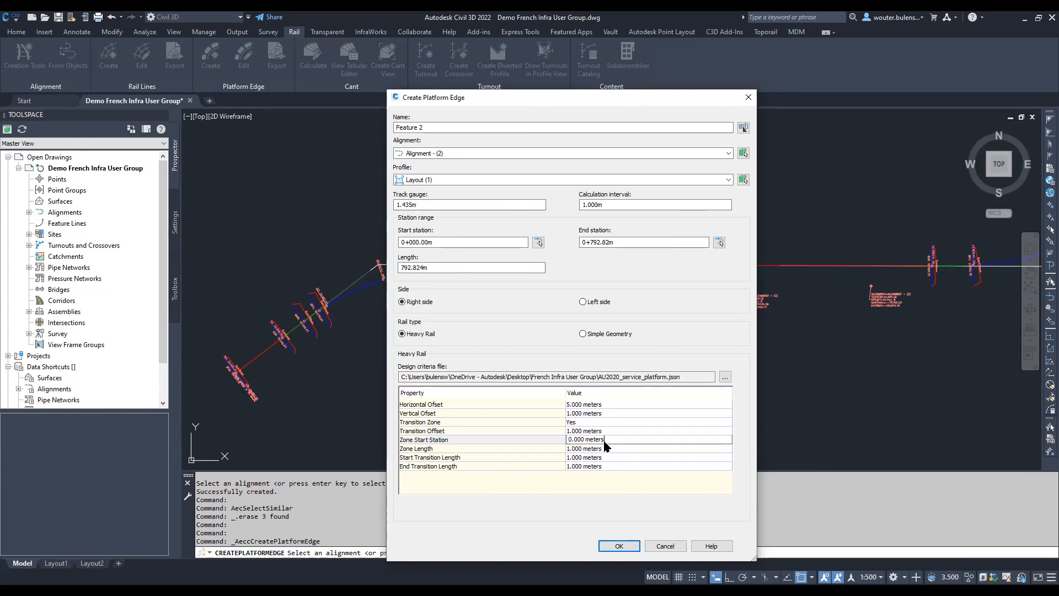
drag(606, 440, 516, 441)
text(450)
click(605, 449)
click(604, 449)
text(50)
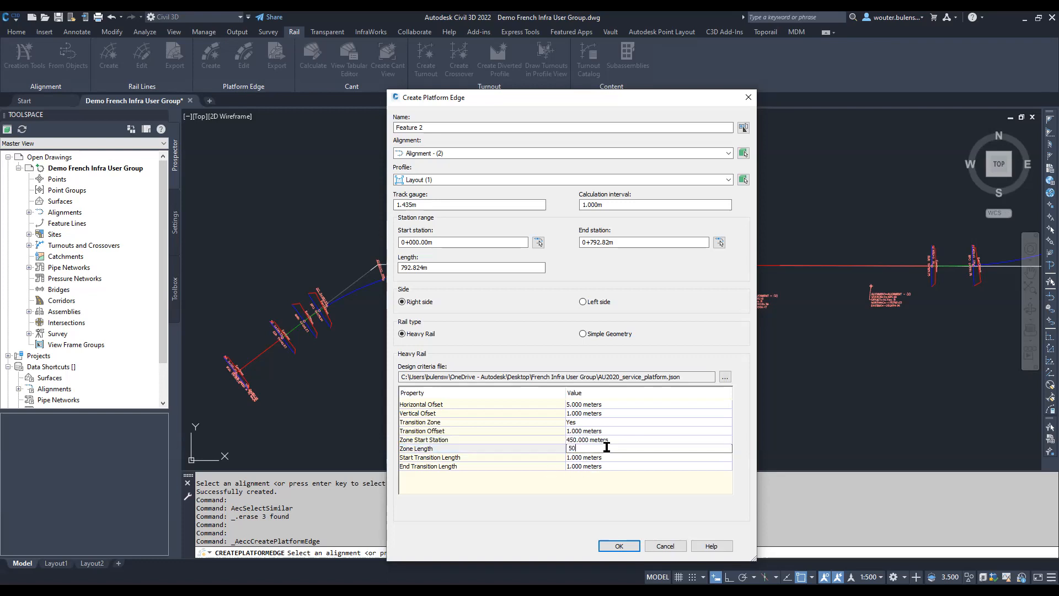
Set the start and end transition lengths to 10 m each and create the platform edge
click(615, 460)
click(616, 459)
text(10)
click(613, 468)
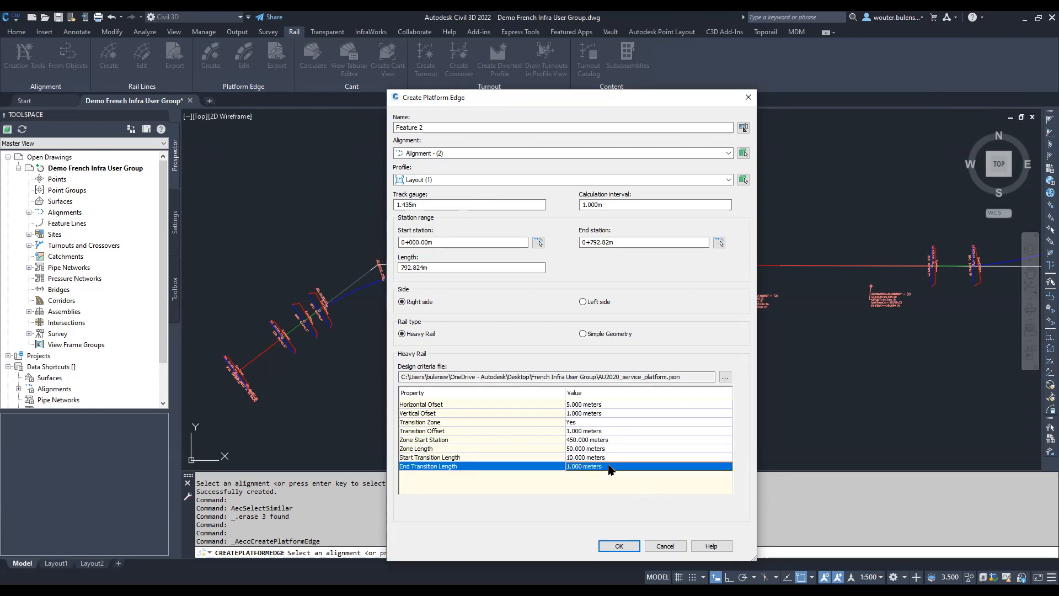
click(610, 468)
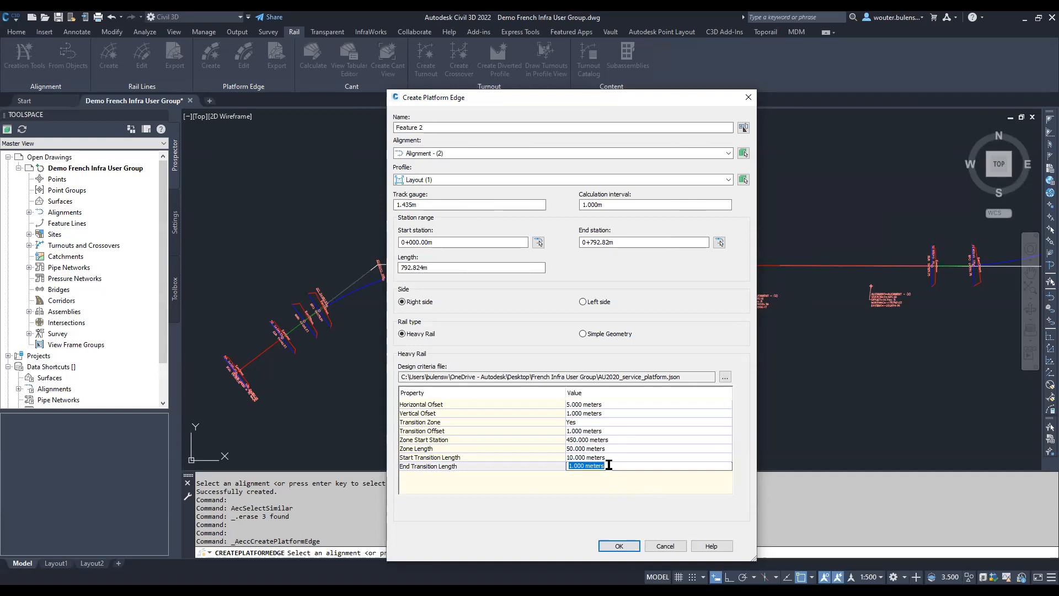
text(10)
click(637, 542)
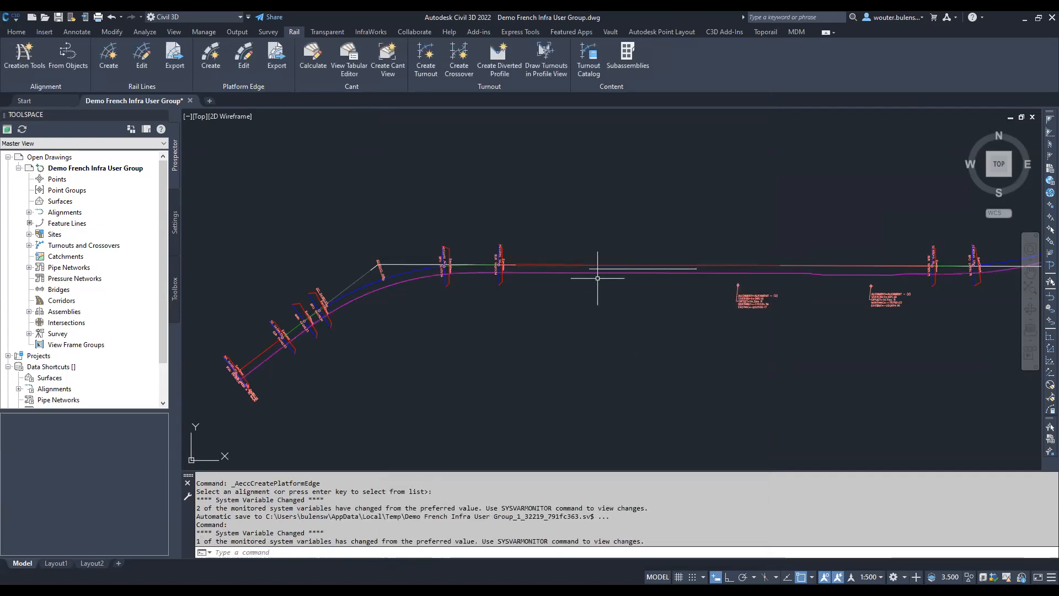
Examine the platform edge along the alignment, particularly its offset transition zone on the straight section
scroll(748, 279, up, 4)
scroll(778, 276, up, 2)
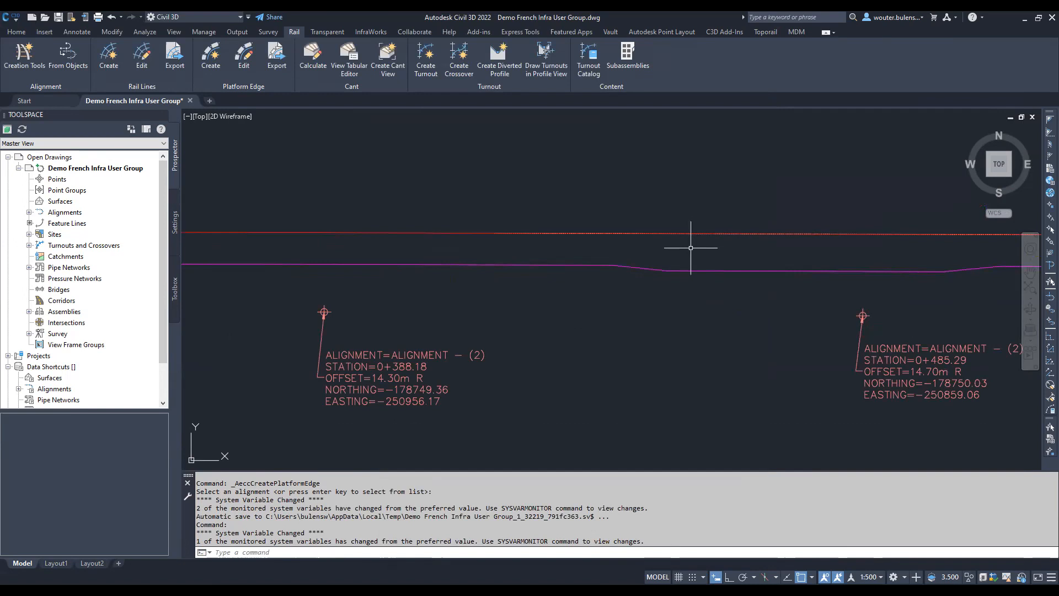
scroll(556, 273, down, 2)
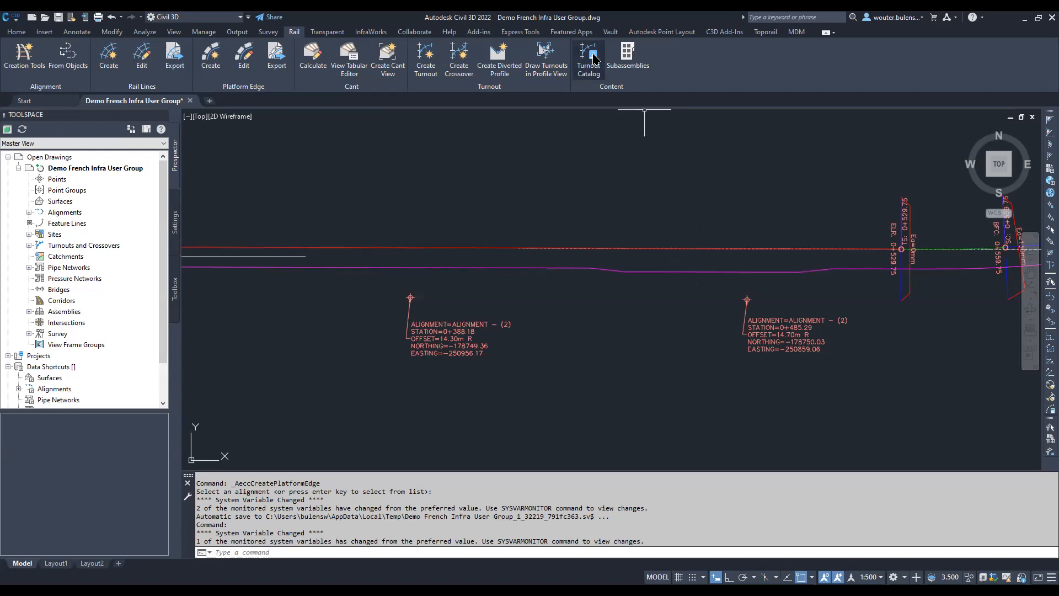
scroll(414, 226, down, 1)
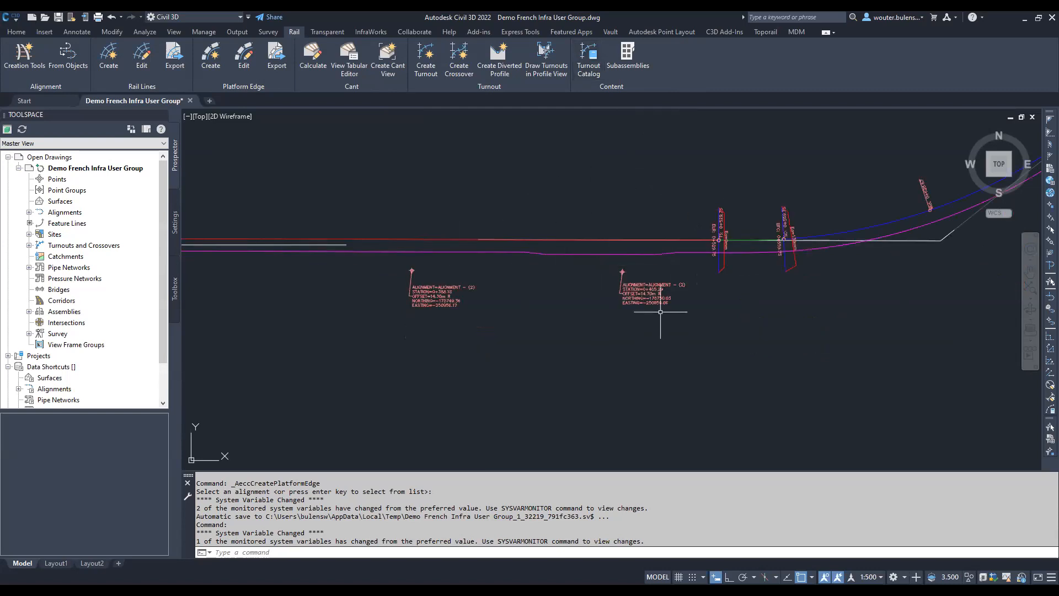
mouse_move(683, 260)
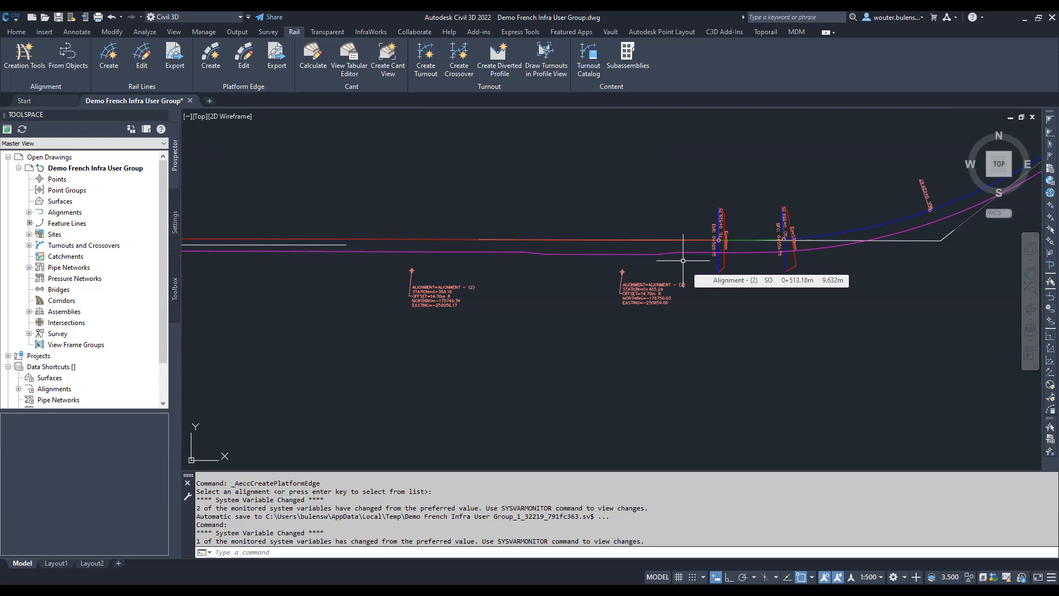
scroll(566, 283, down, 5)
scroll(566, 283, up, 6)
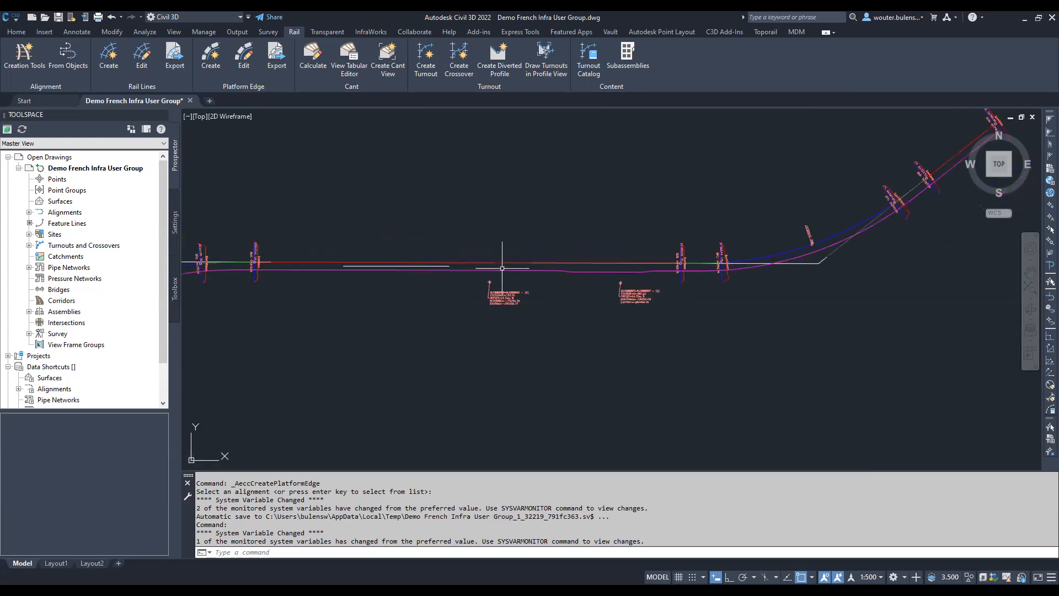
Create one left offset alignment at 3 m from Alignment - (2), including an offset profile based on parent profile Layout (1)
click(16, 32)
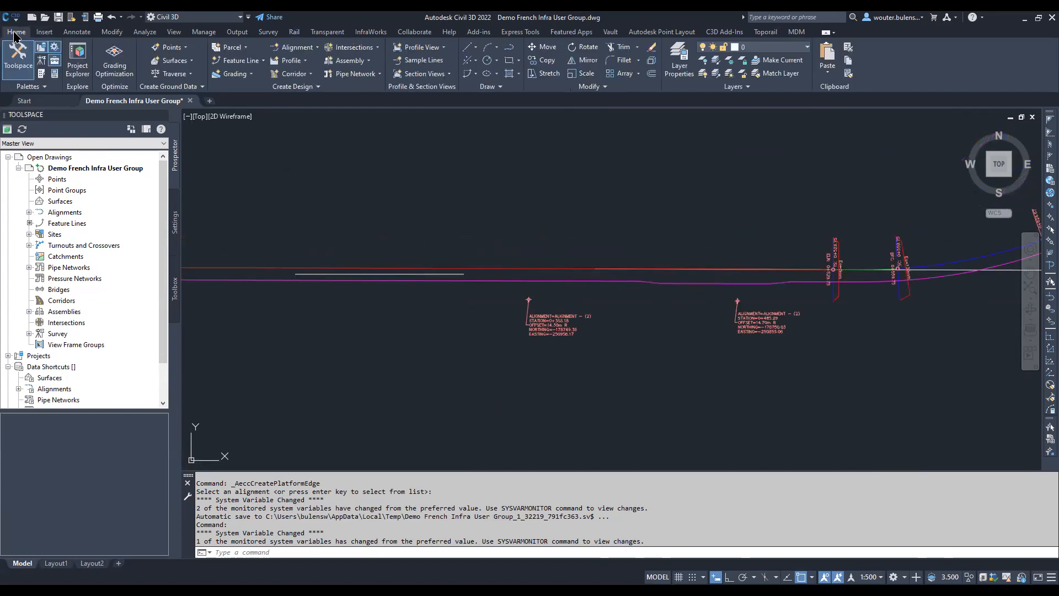
click(310, 47)
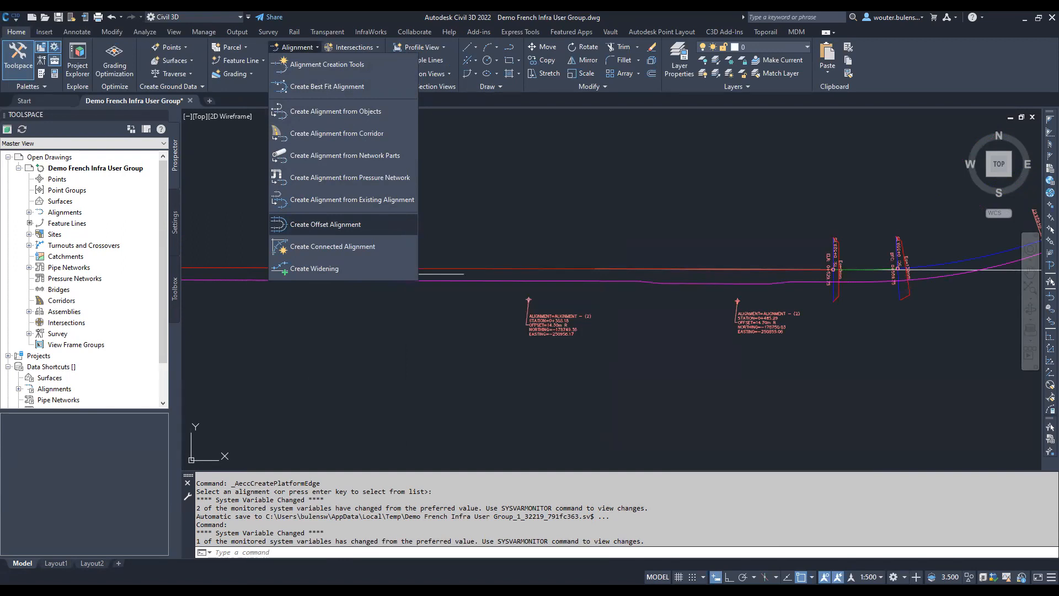
click(325, 224)
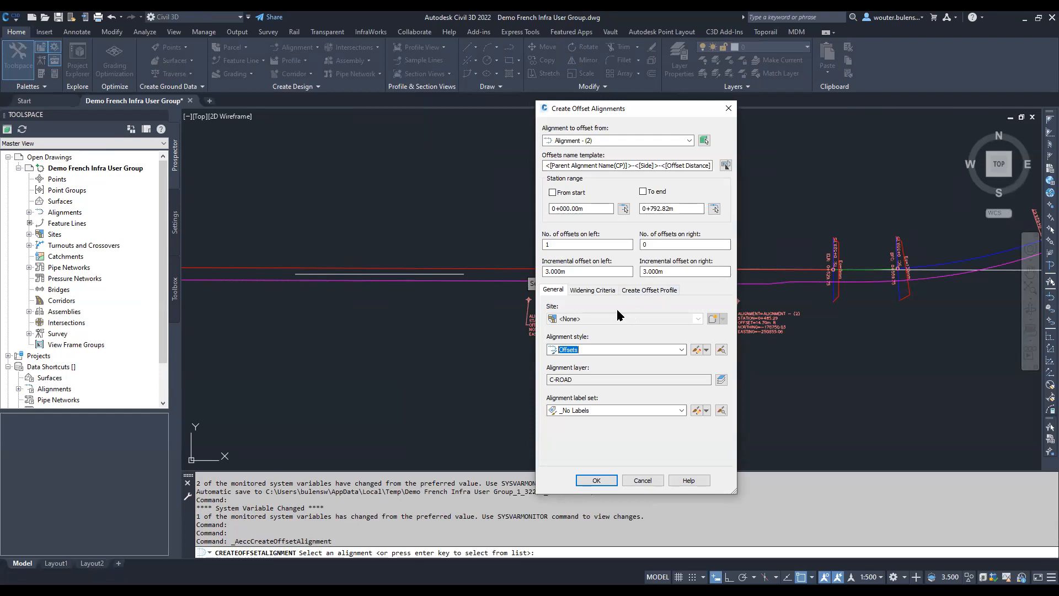
click(642, 292)
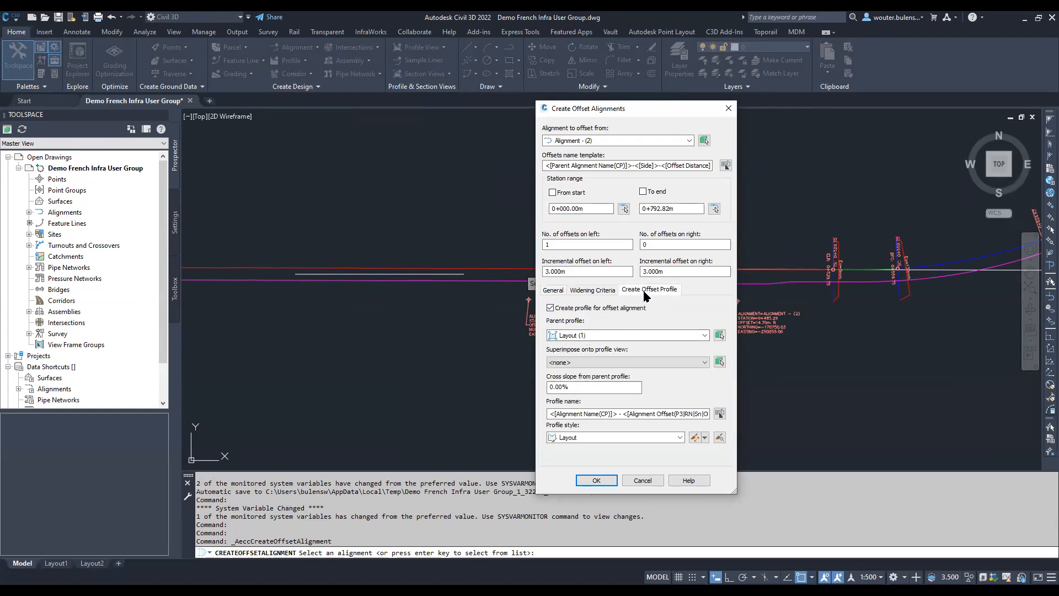
key(ctrl)
key(ctrl)
key(ctrl)
key(ctrl)
click(578, 388)
click(597, 481)
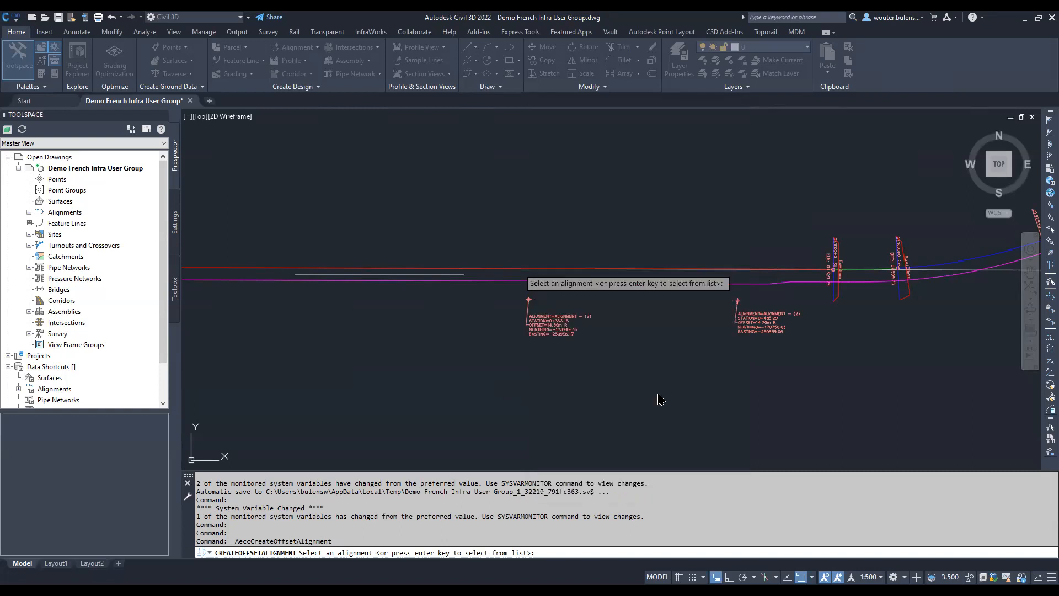
Switch the left offset alignment's update mode to Static and set its design speed to 70 km/h
click(514, 262)
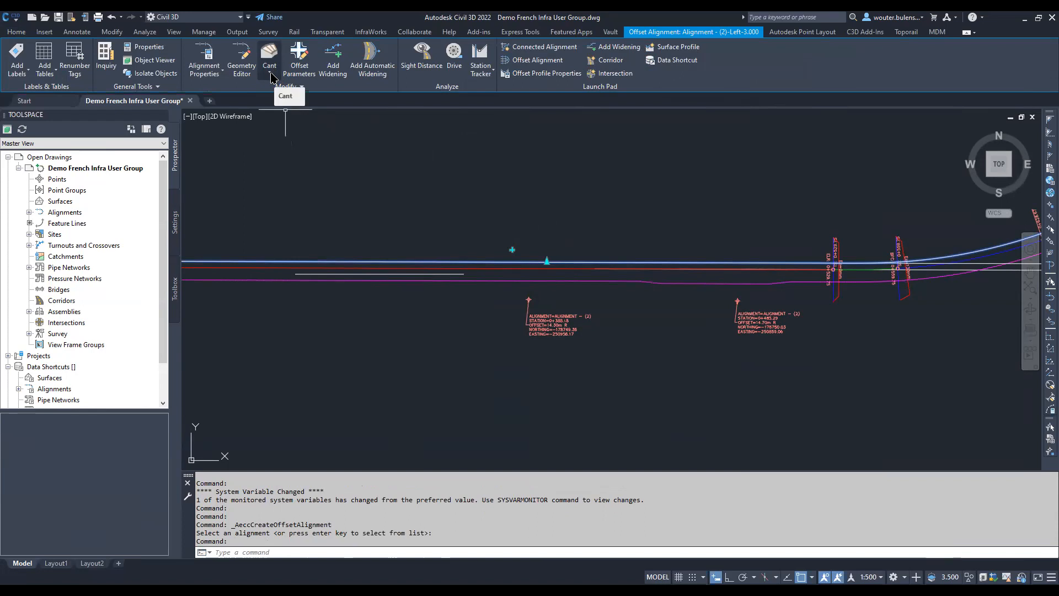
click(214, 60)
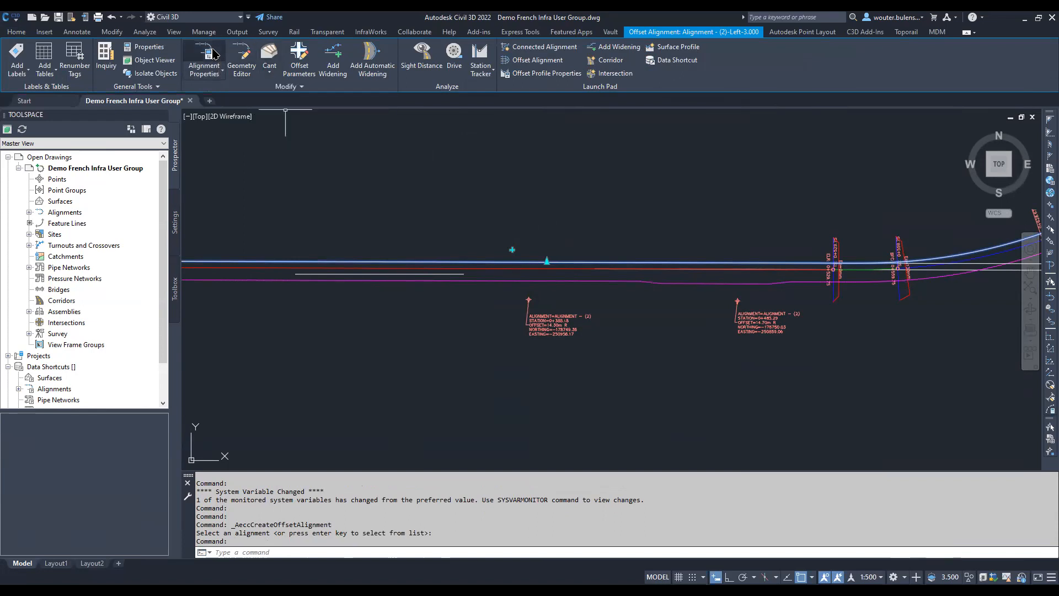
click(577, 171)
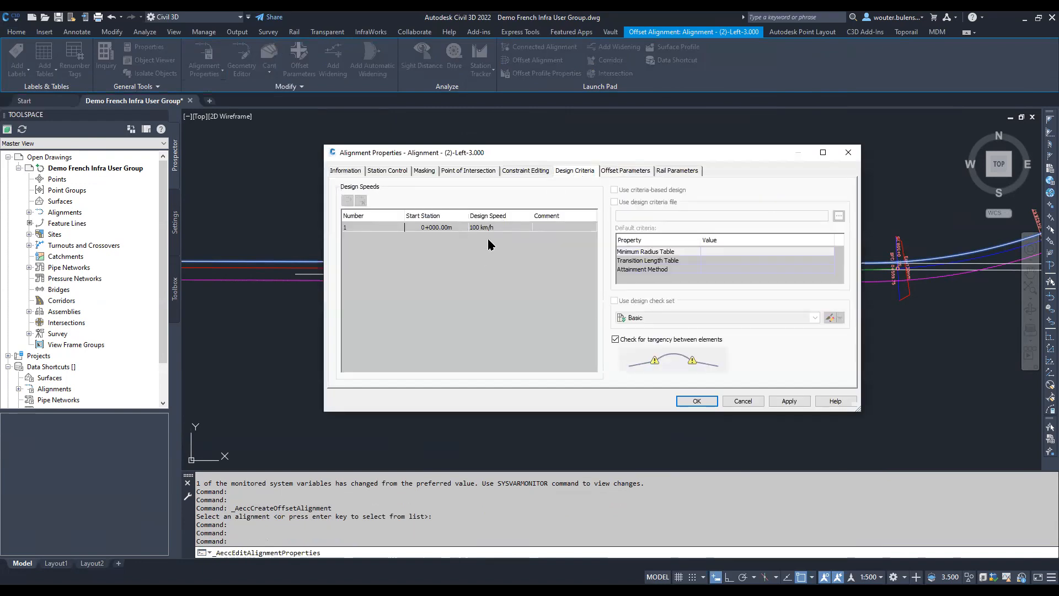
click(638, 172)
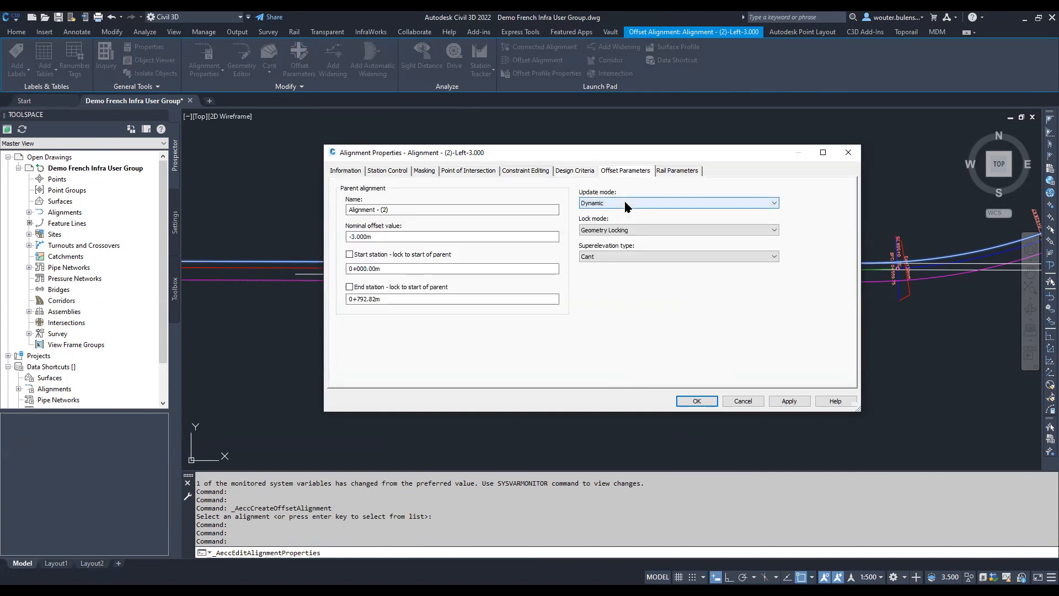
click(626, 203)
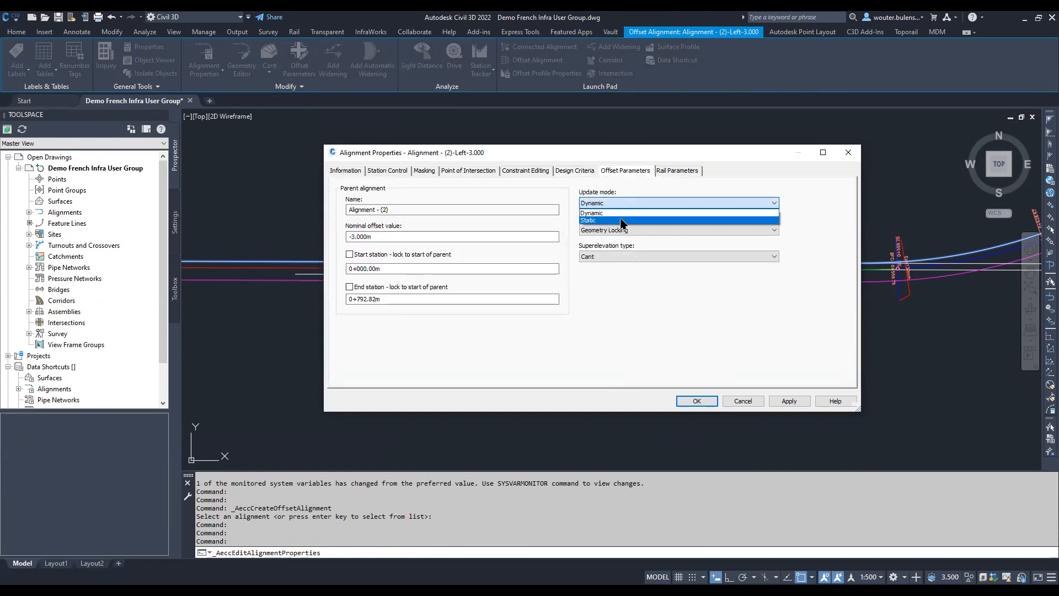
click(622, 221)
click(575, 172)
click(507, 229)
text(70)
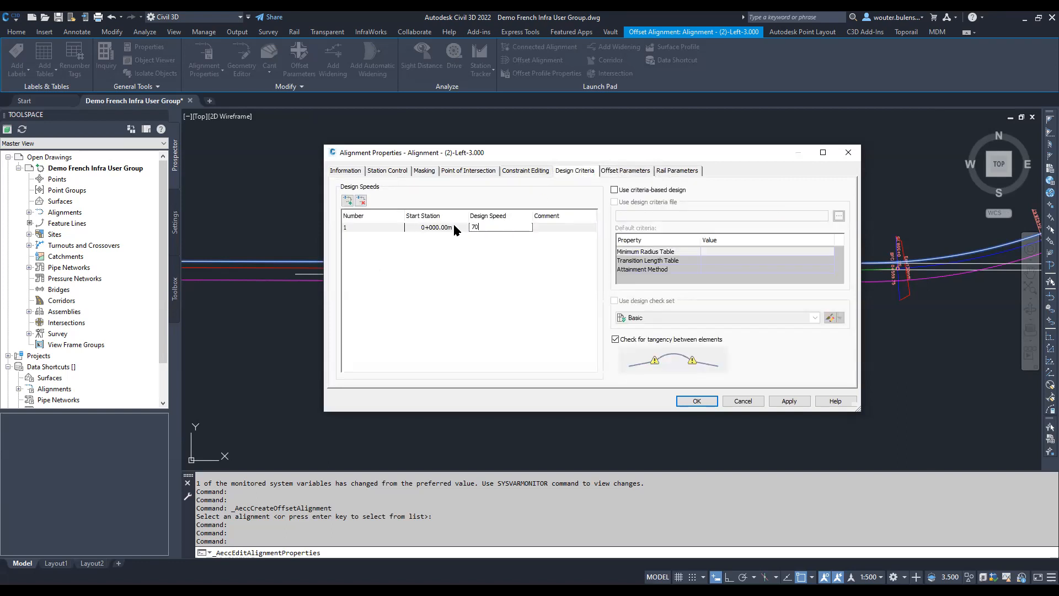
Return the left offset alignment's update mode to Dynamic, apply the property changes and check its rail parameters
click(625, 171)
click(591, 204)
click(604, 219)
click(577, 171)
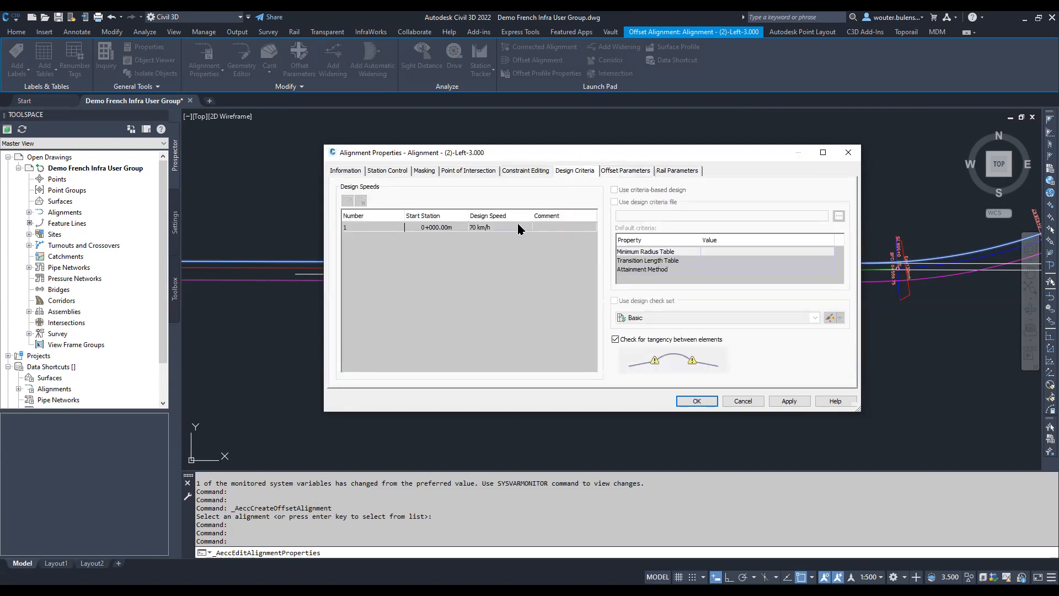
click(627, 172)
click(791, 400)
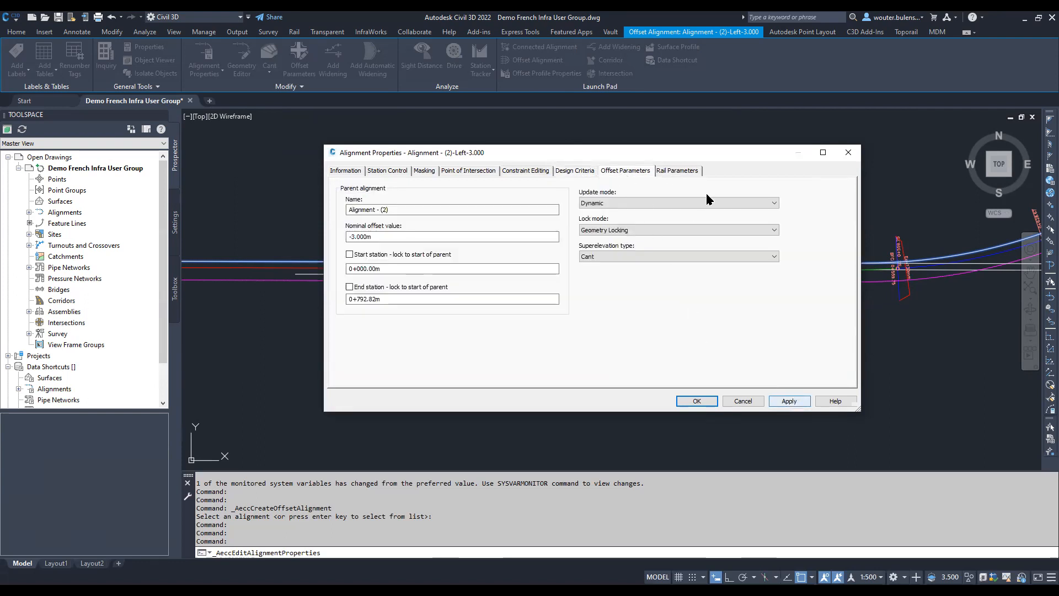
click(684, 172)
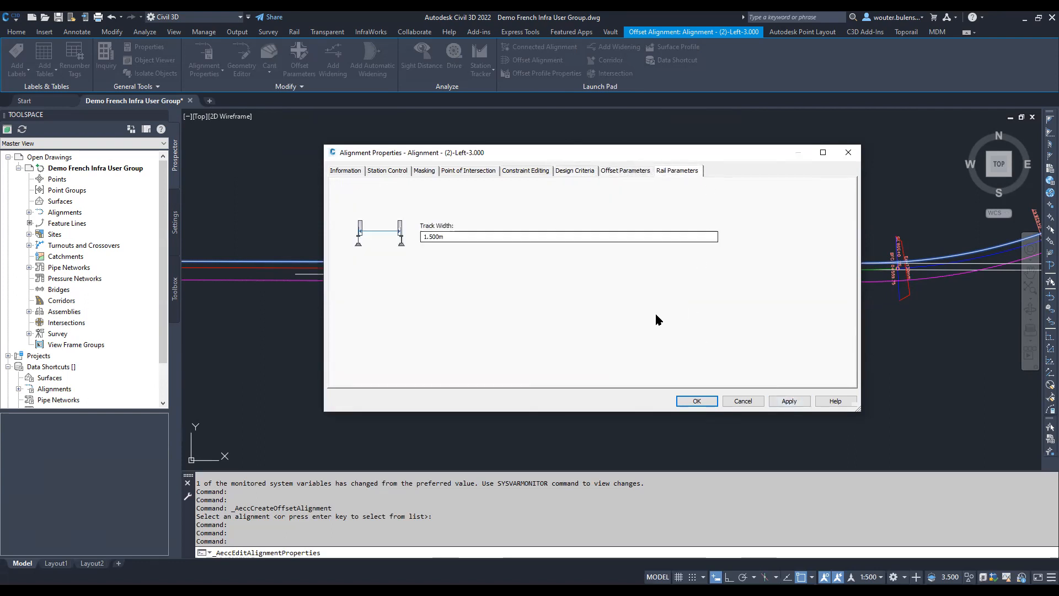
click(697, 402)
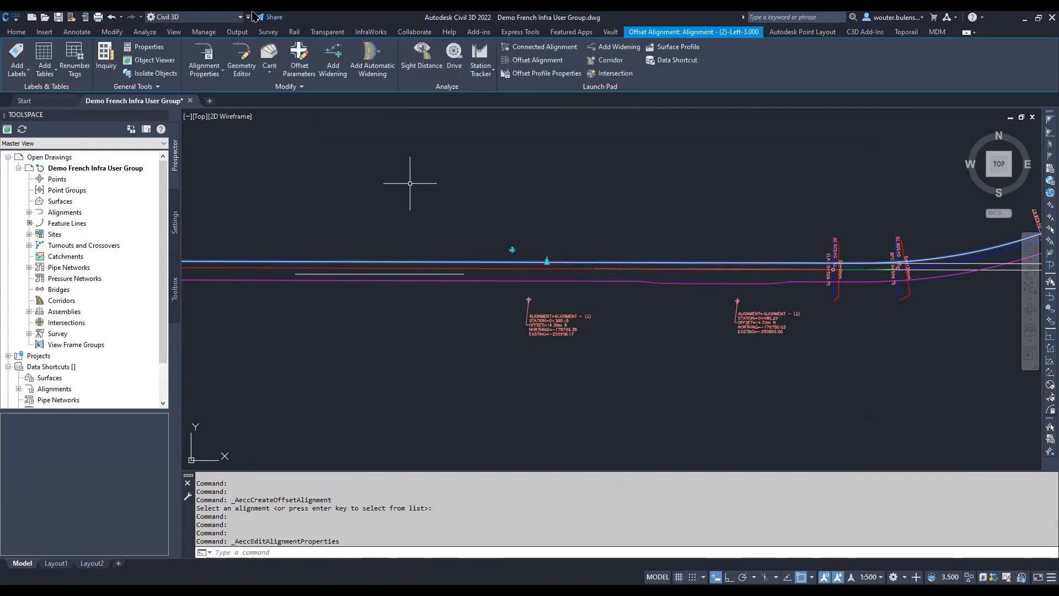
Calculate cant for the left offset alignment with 0% on tangent for tangent-curve, and close the resulting cant table
click(273, 72)
click(303, 92)
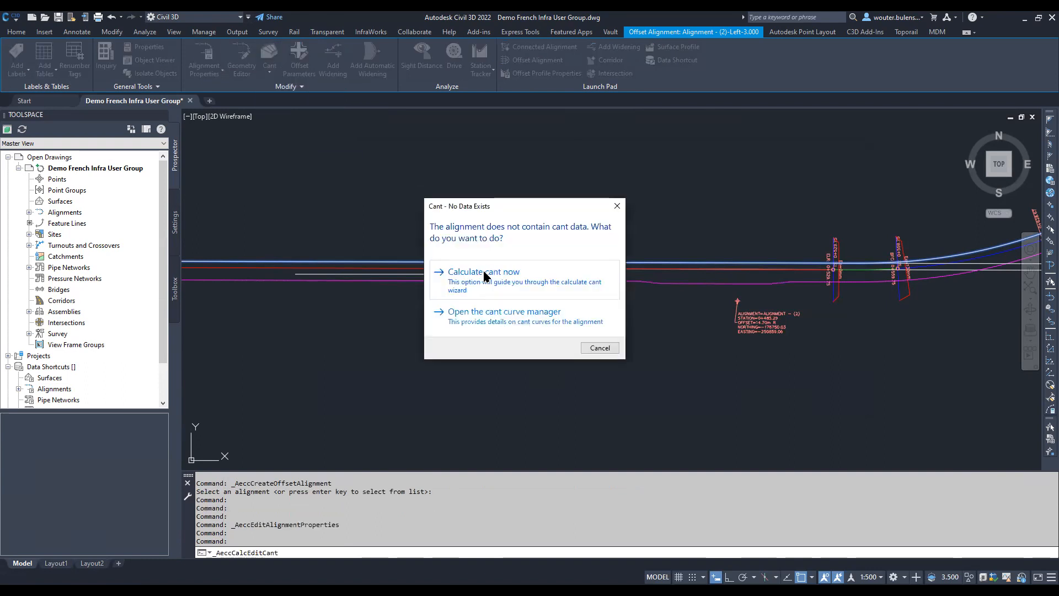
click(484, 272)
click(649, 399)
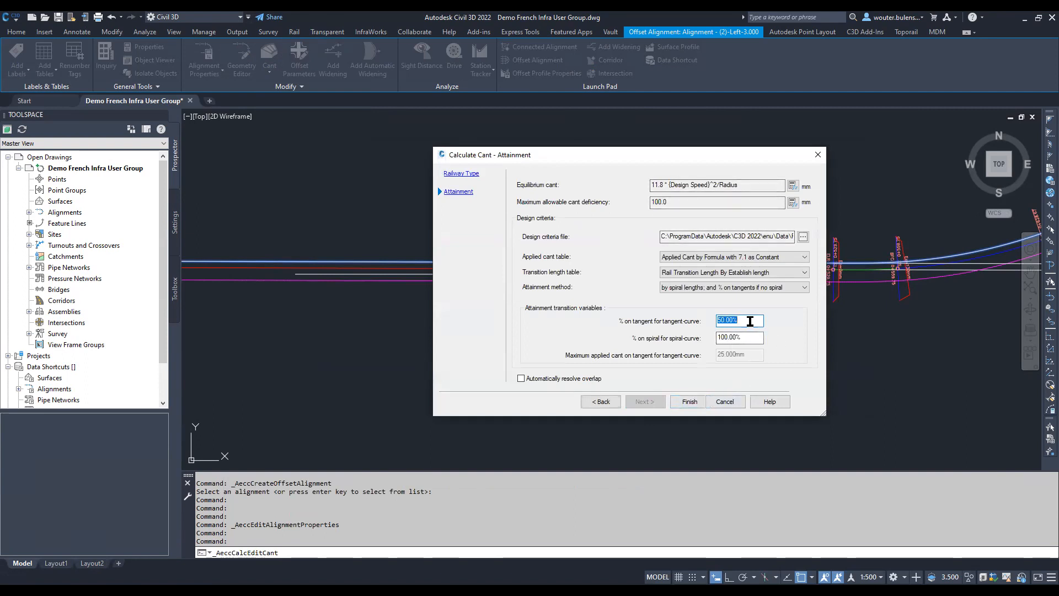
text(0)
click(755, 337)
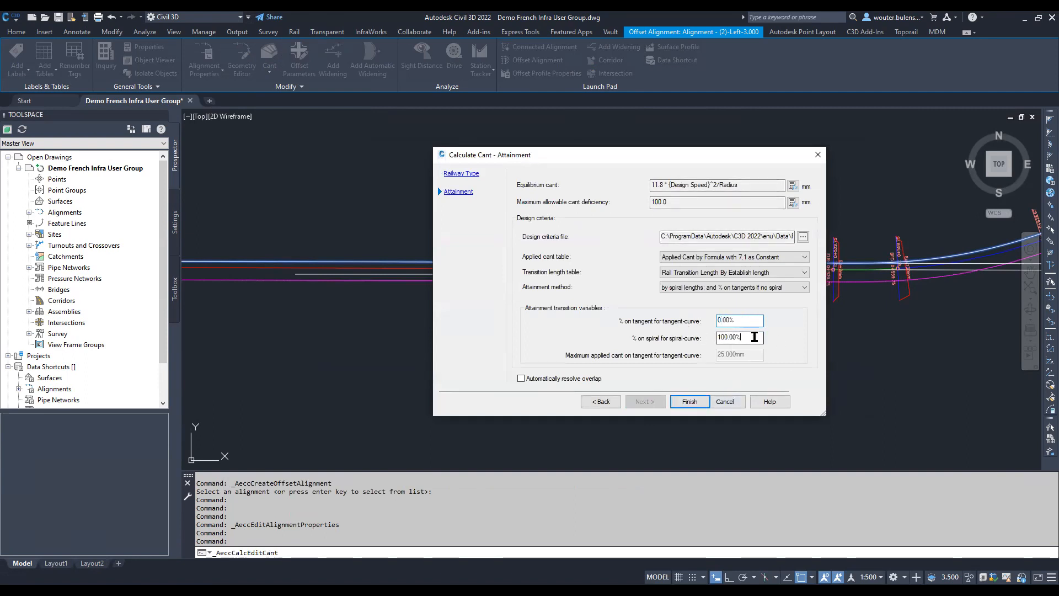
click(690, 403)
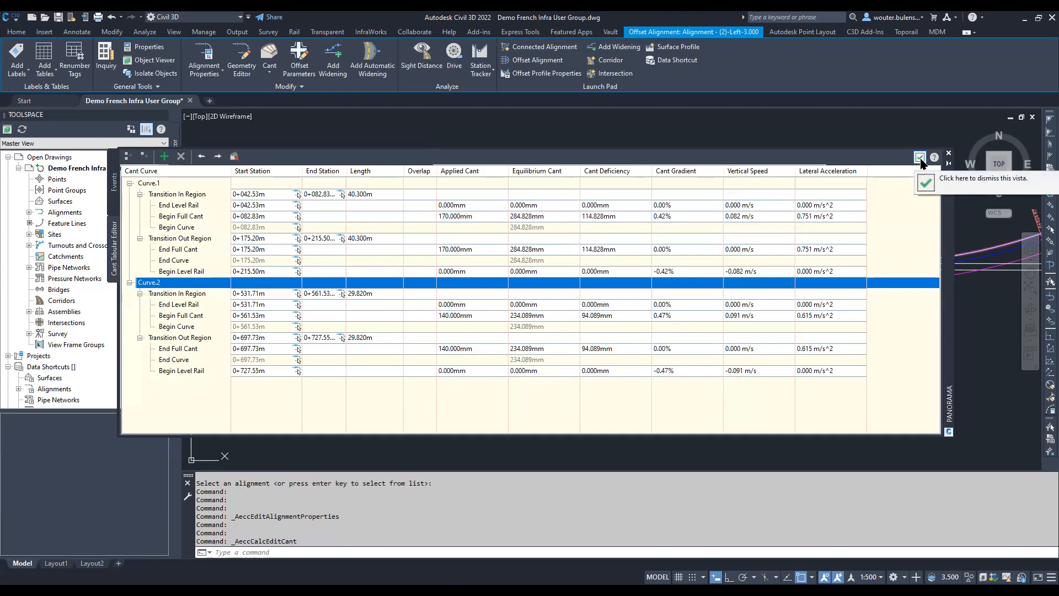
click(919, 158)
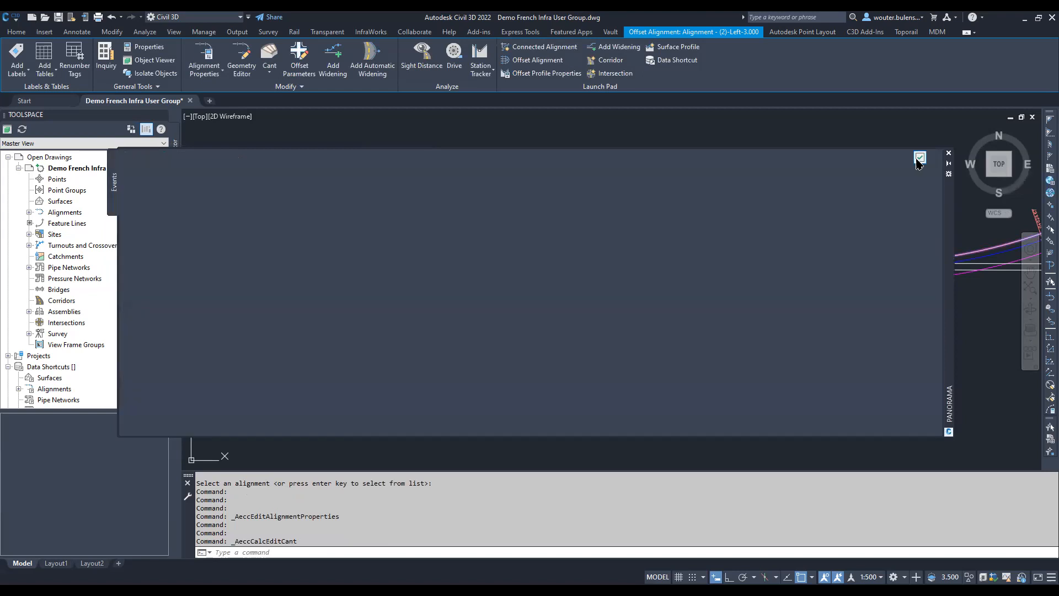
click(918, 160)
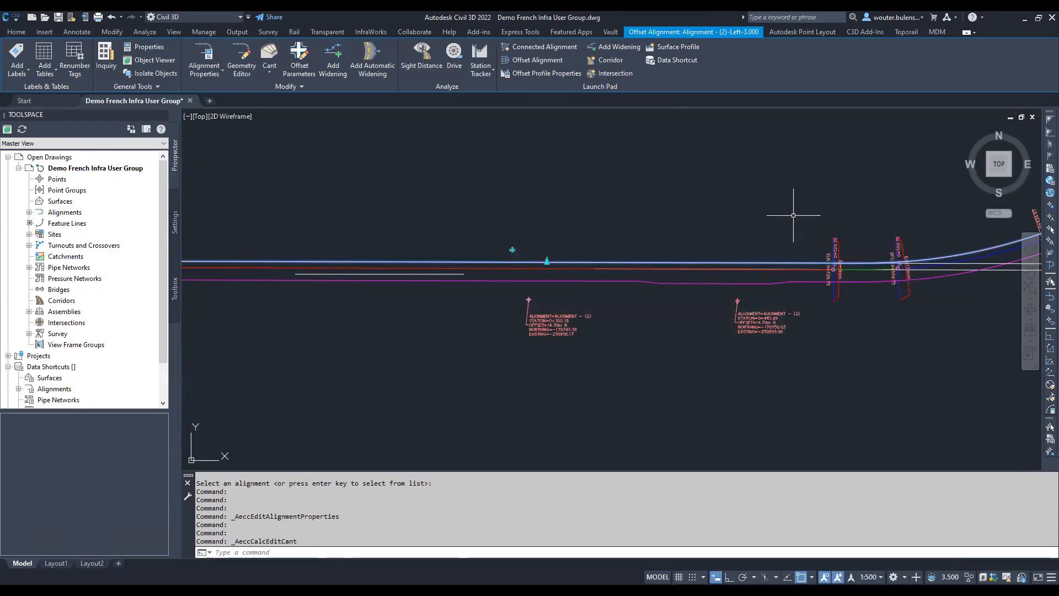
Examine the left offset alignment alongside its parent alignment around the straight section and the second curve
scroll(547, 262, down, 3)
scroll(797, 266, up, 4)
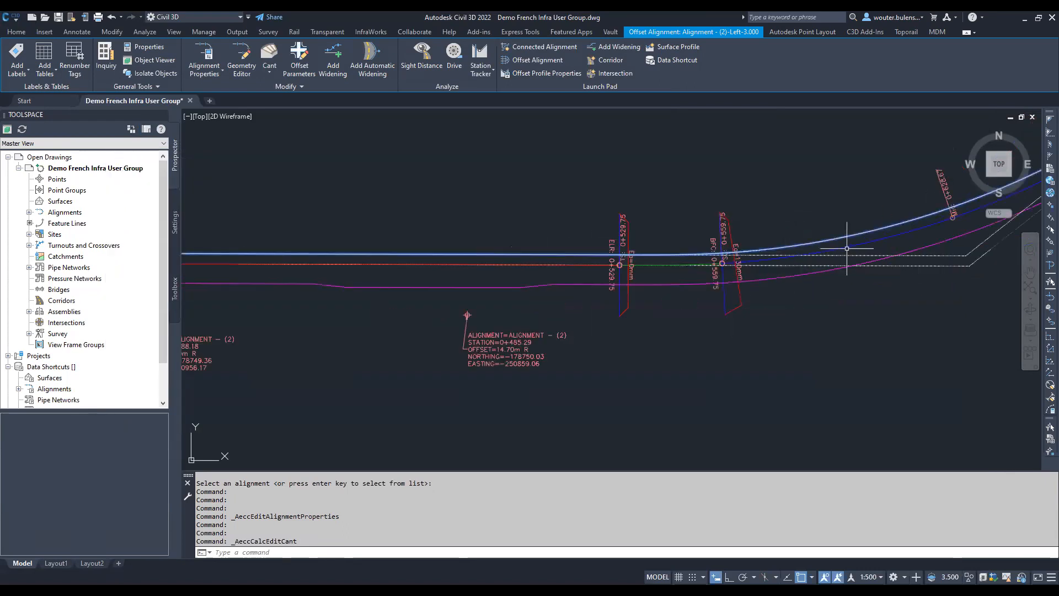
key(Escape)
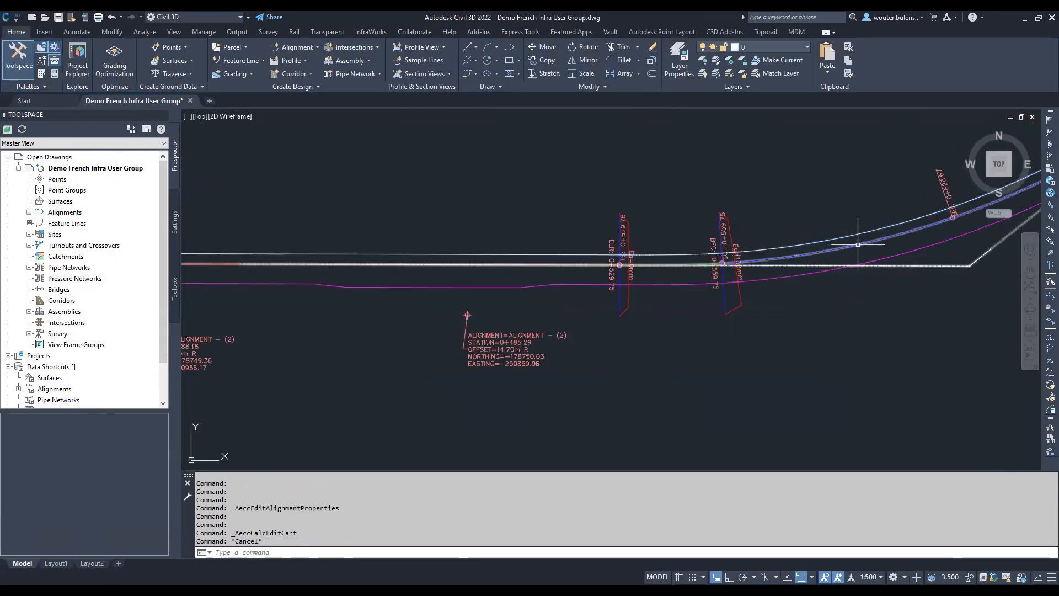
click(858, 244)
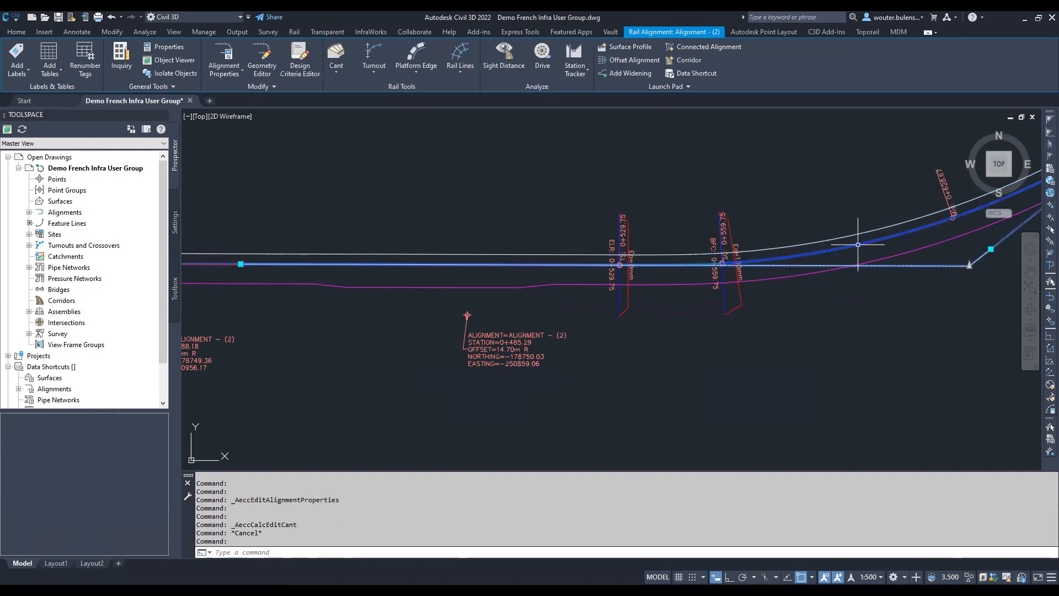
key(Escape)
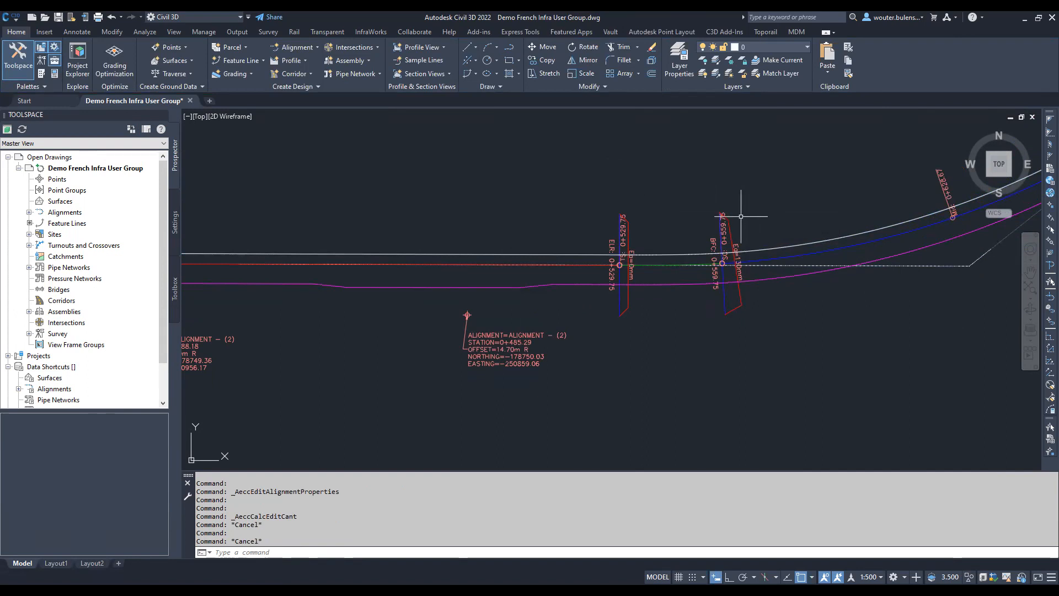
scroll(747, 223, down, 2)
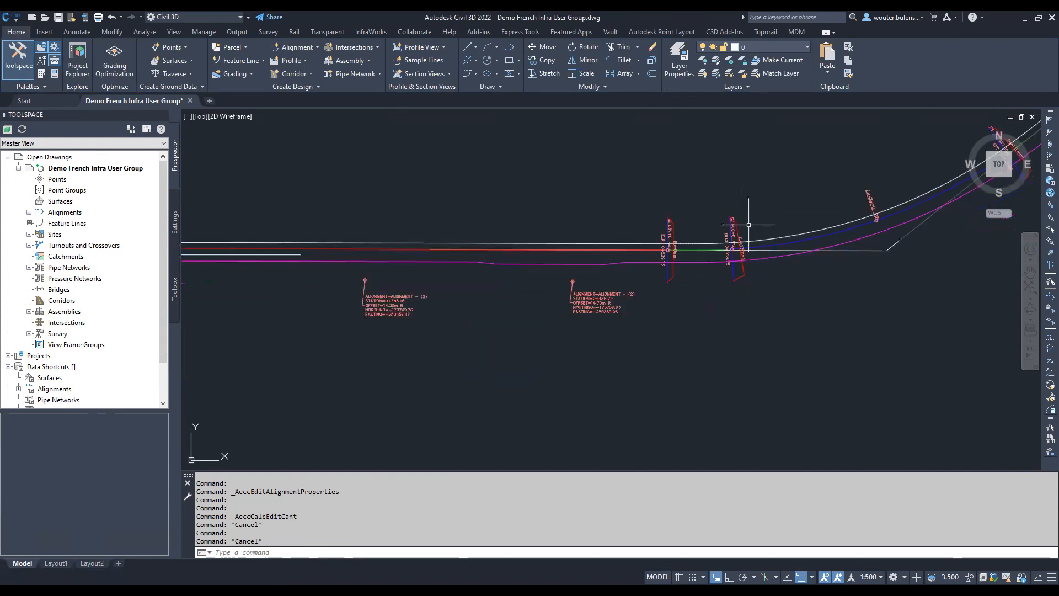
scroll(748, 225, down, 2)
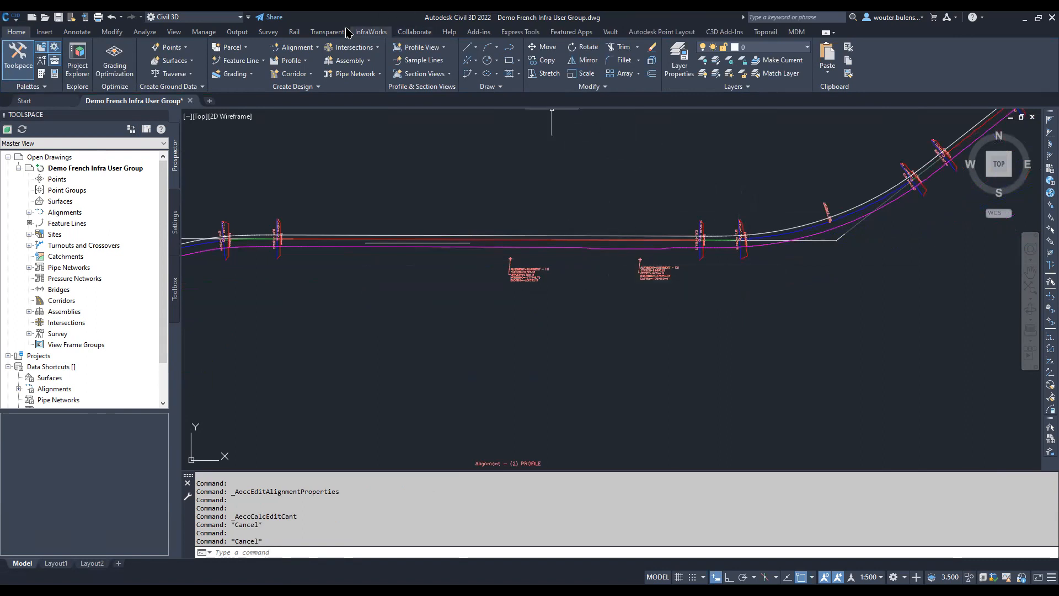
Load the Generic_Metric.json catalog file into the turnout catalog
click(295, 32)
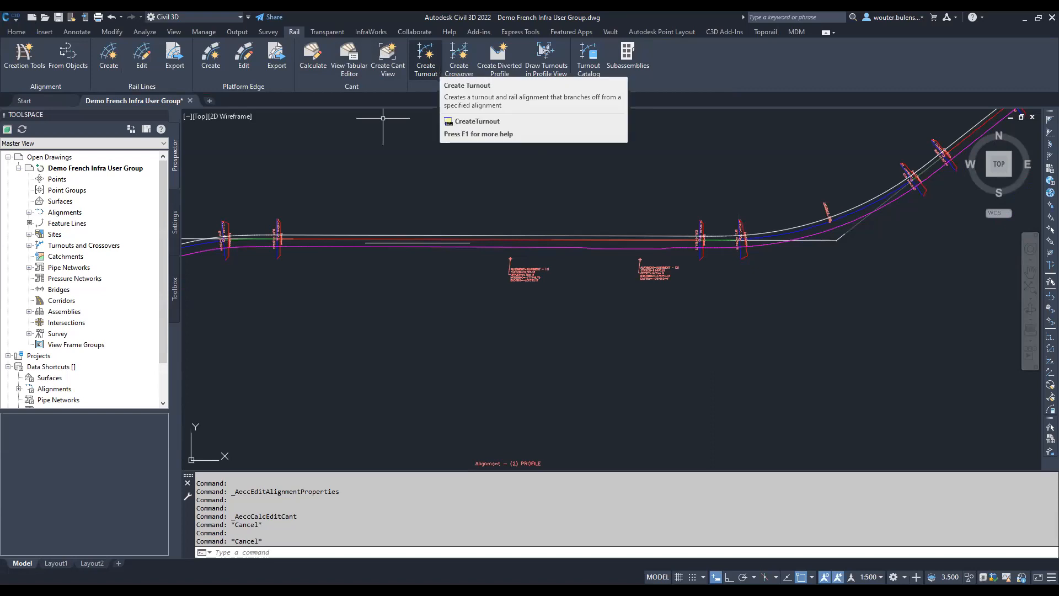
click(589, 54)
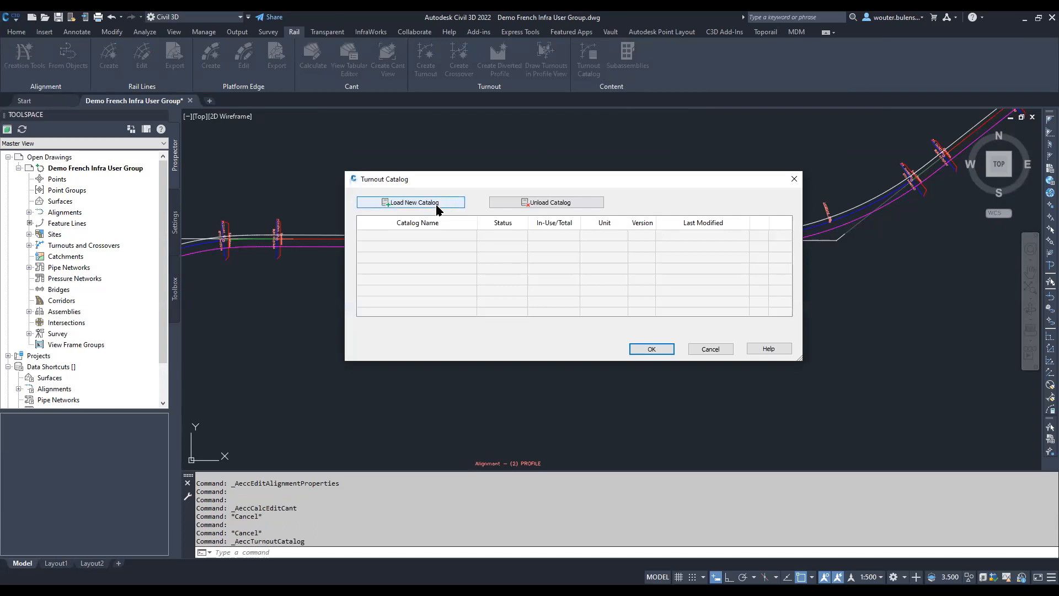
click(436, 208)
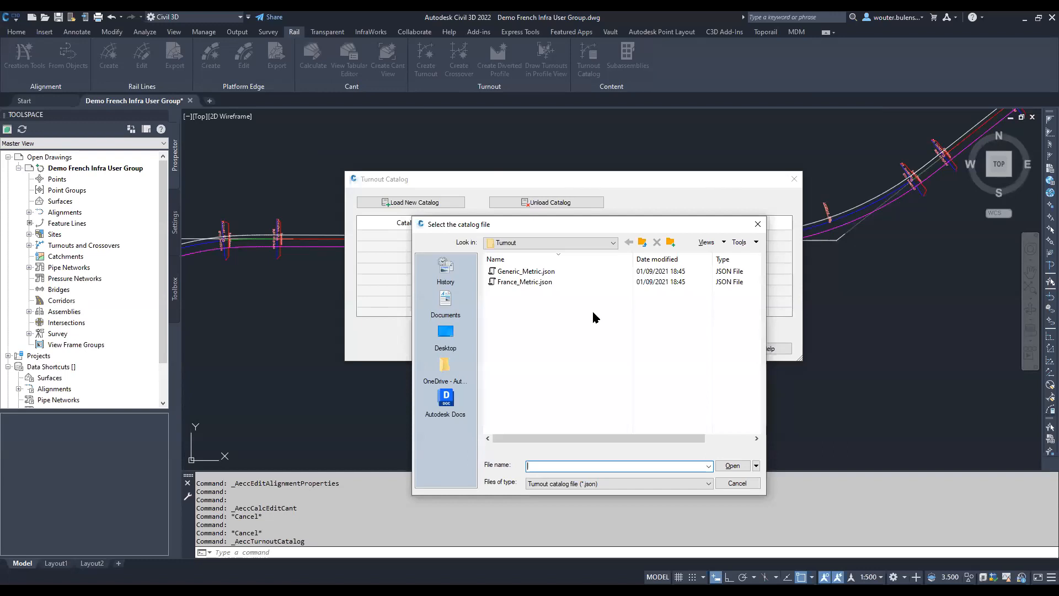
click(539, 270)
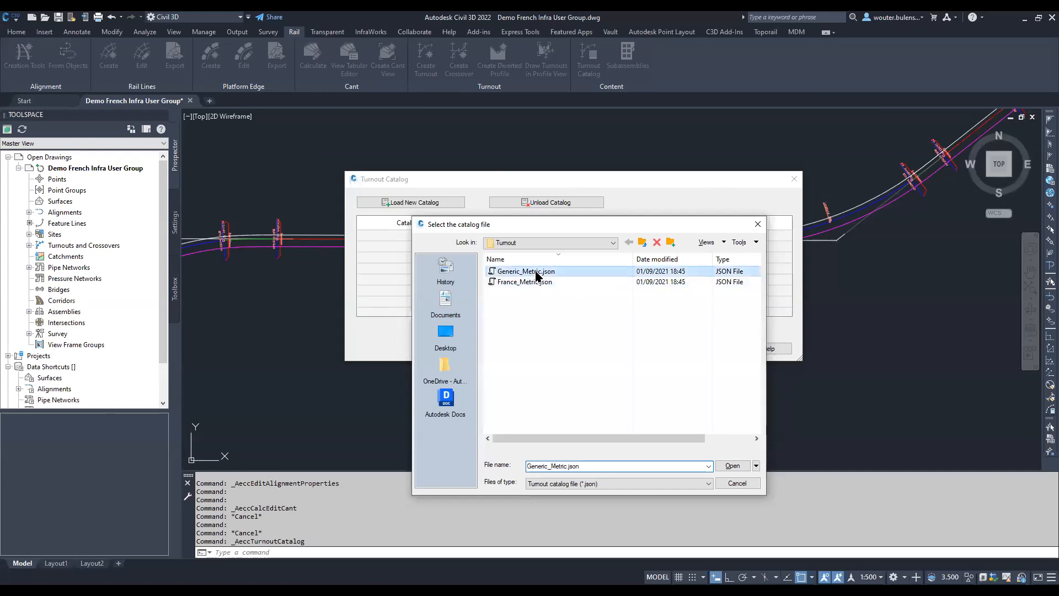
click(733, 467)
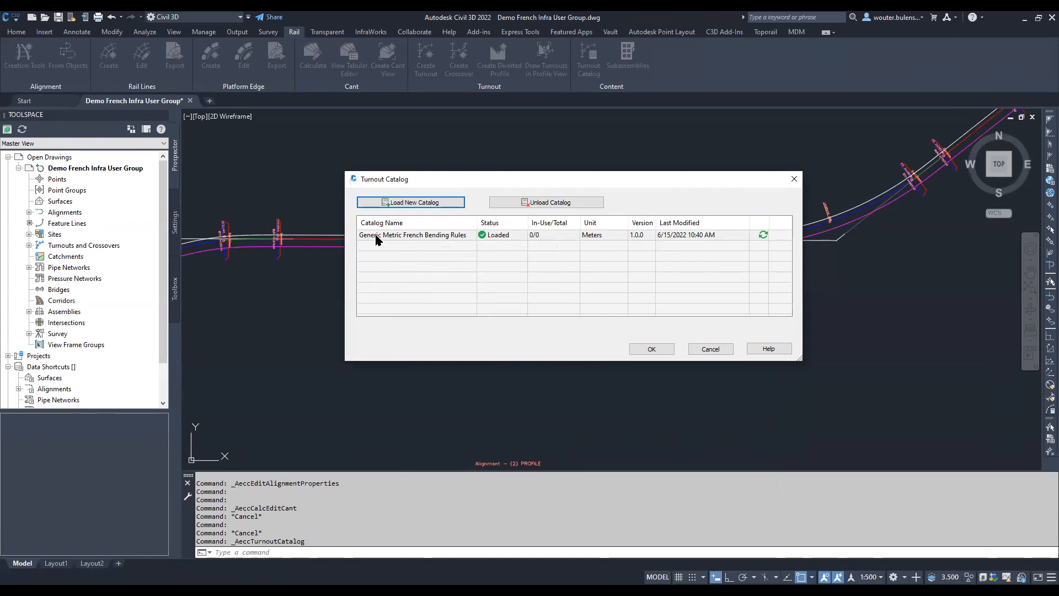
click(652, 352)
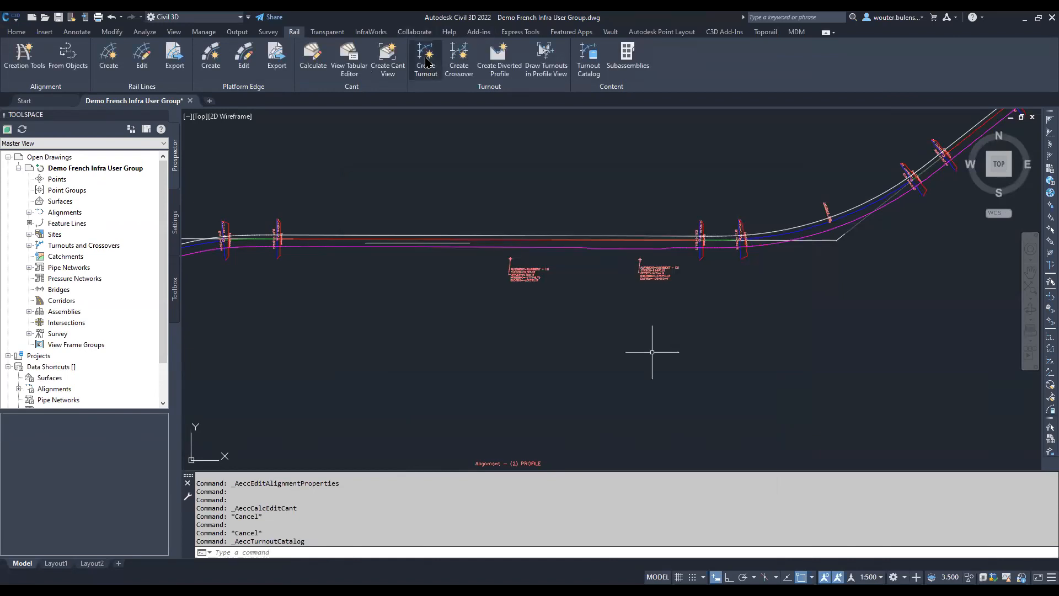
Start a Simple turnout on Alignment - (2) at station 0+243.57 m, with the angle tangent filter set to 1:14
click(426, 58)
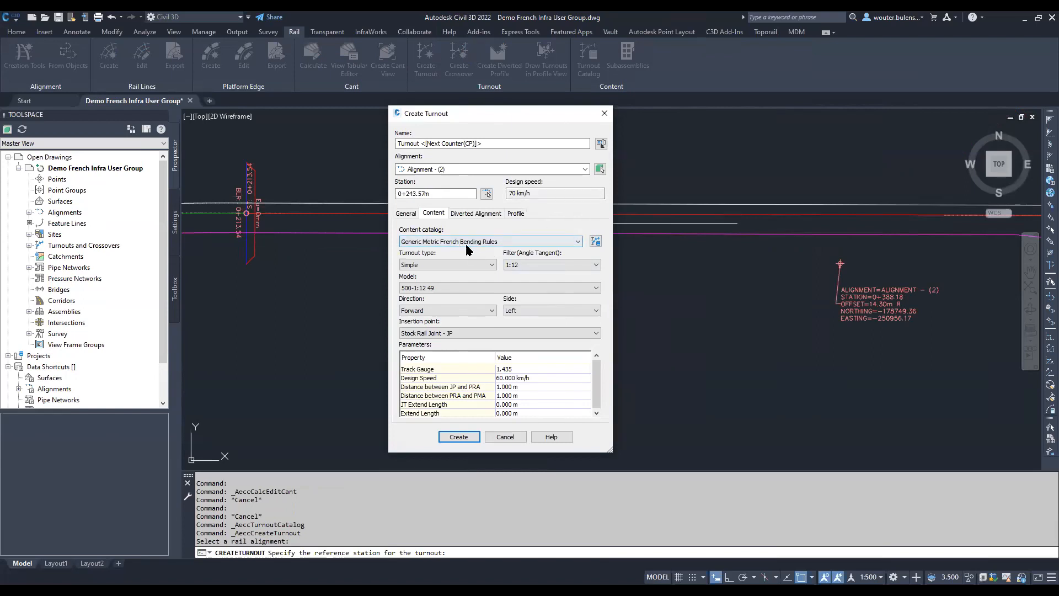
click(489, 264)
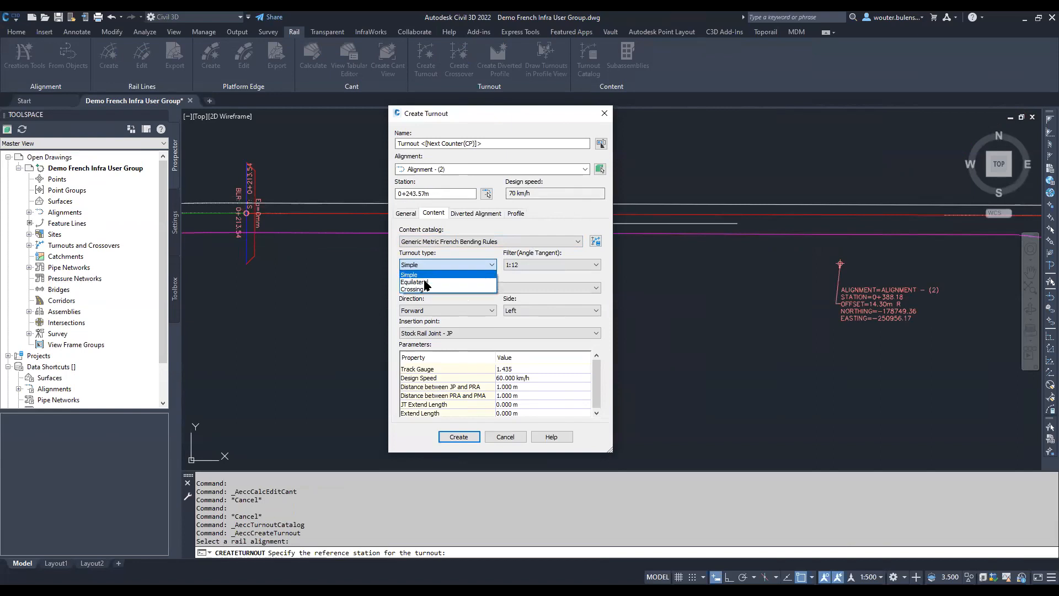
click(474, 274)
click(558, 265)
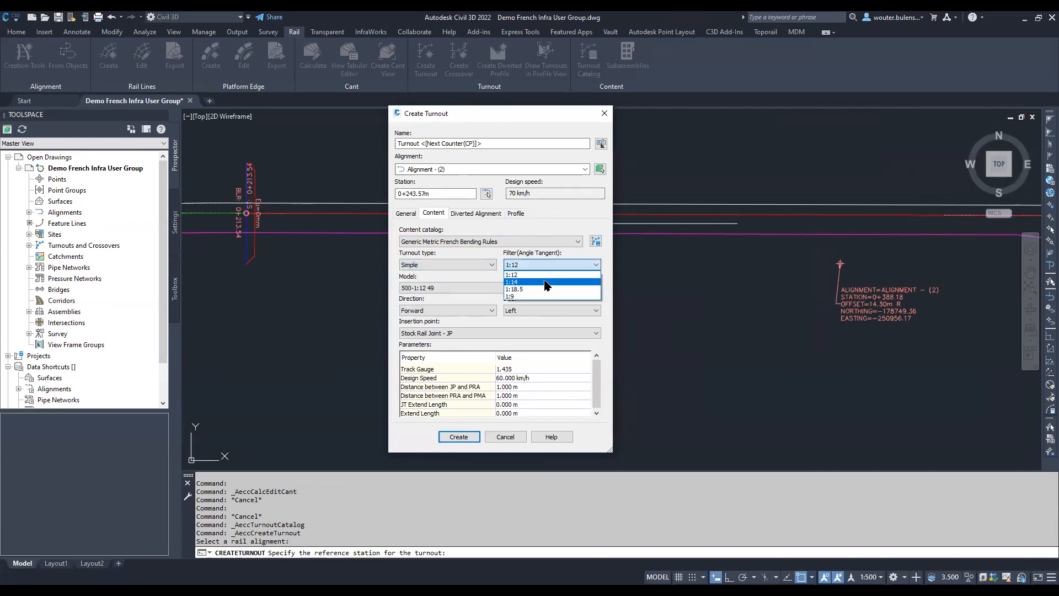
click(546, 282)
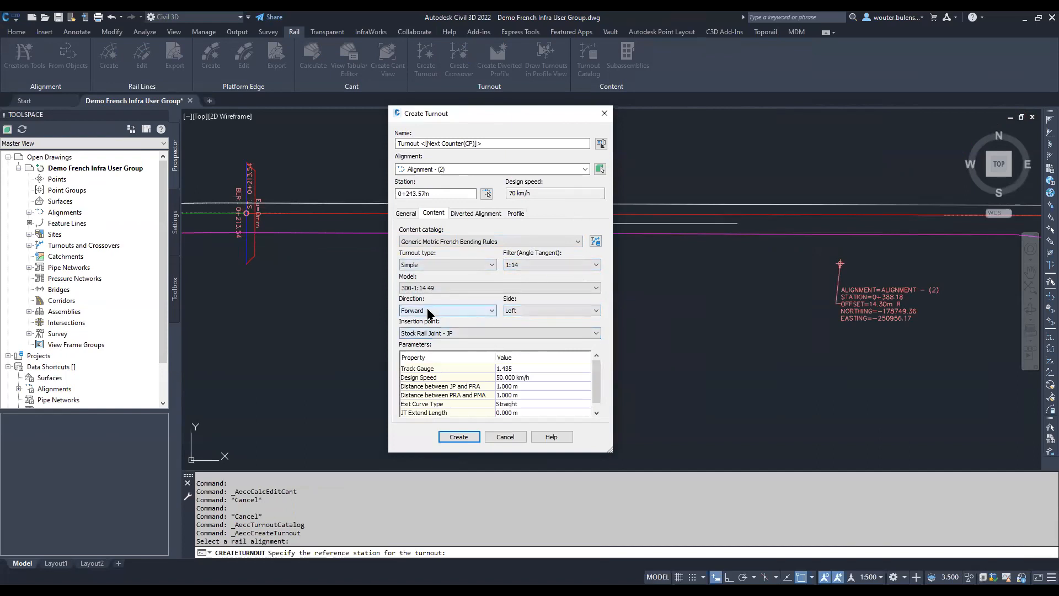
Set the turnout's side to Right with the insertion point at Stock Rail Joint - JP, and review its parameters
click(533, 310)
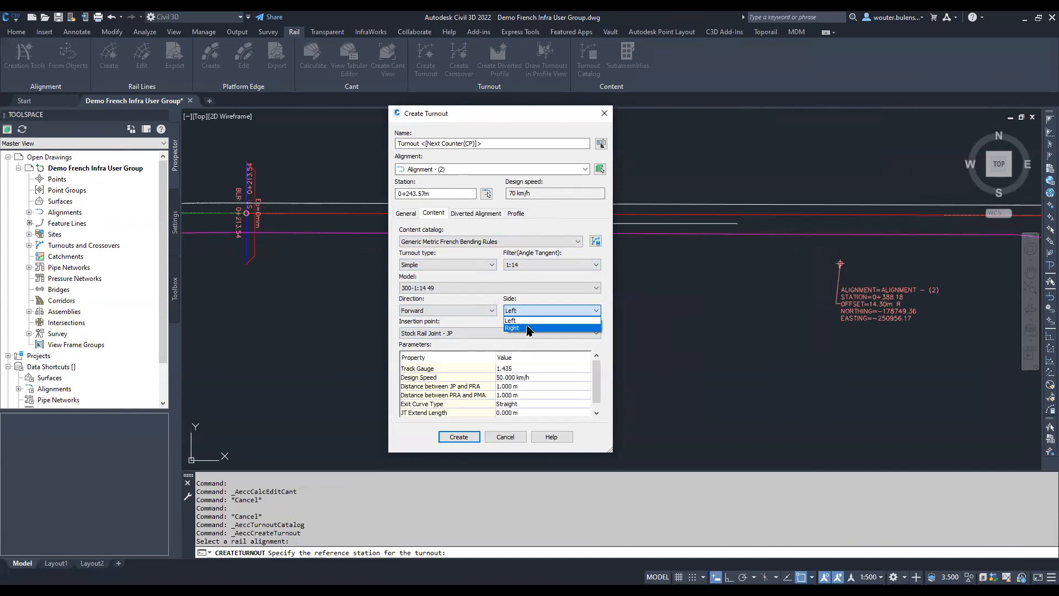
click(528, 329)
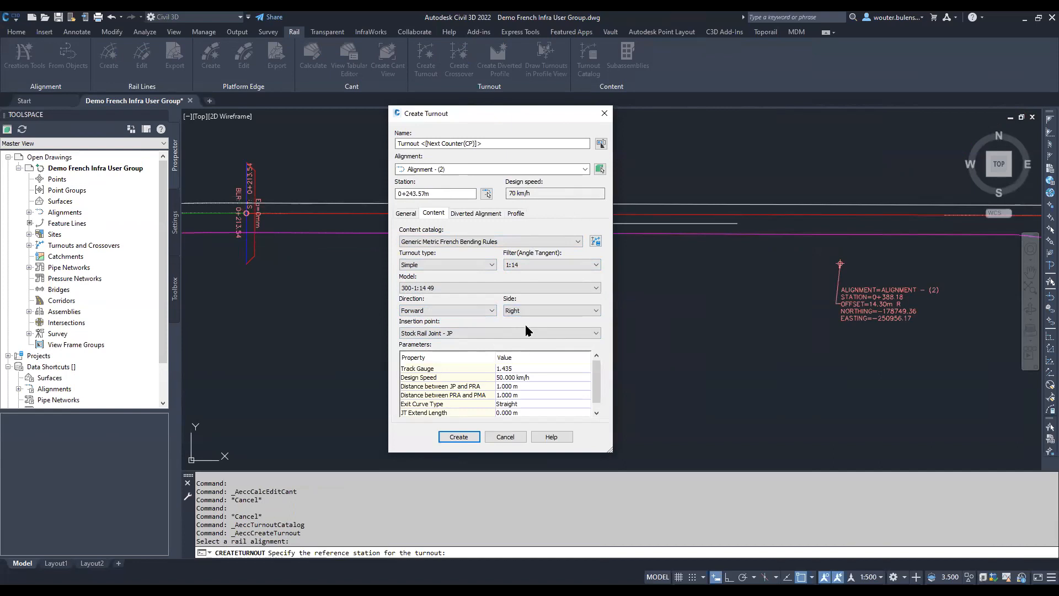
click(499, 332)
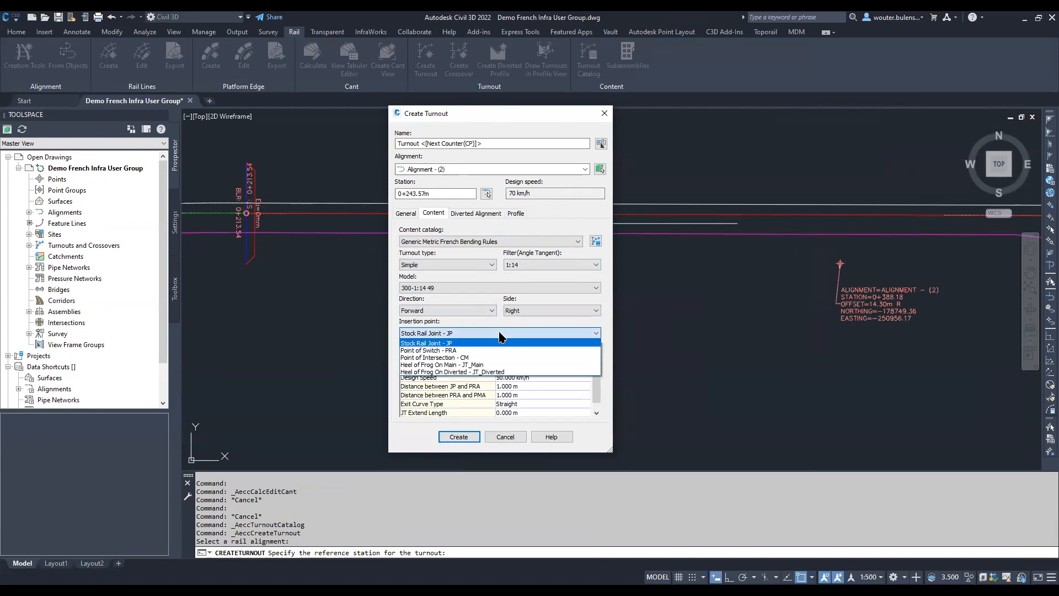
click(458, 343)
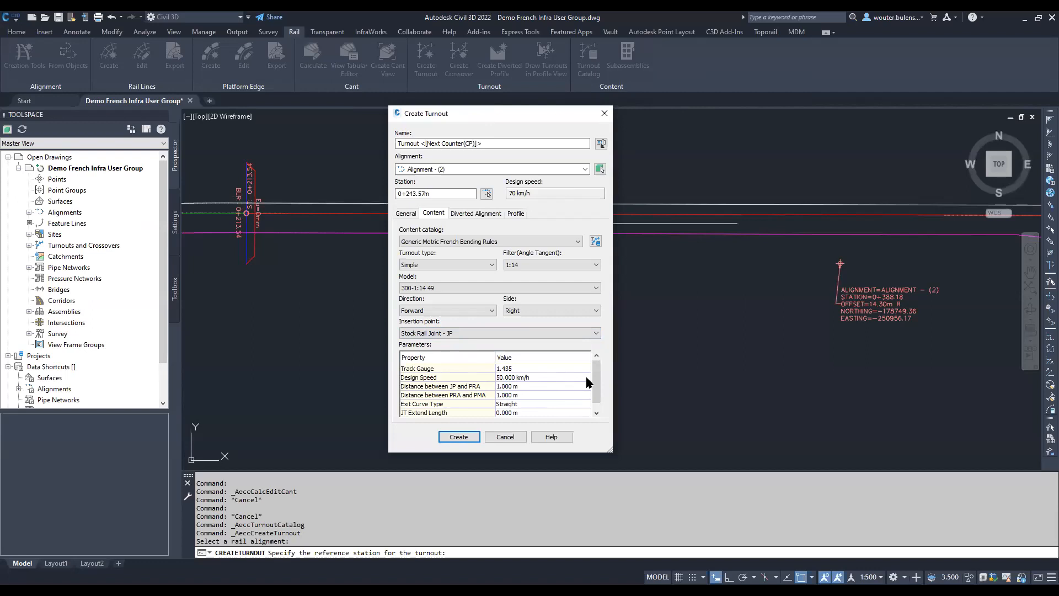
drag(598, 375, 598, 381)
scroll(597, 386, up, 1)
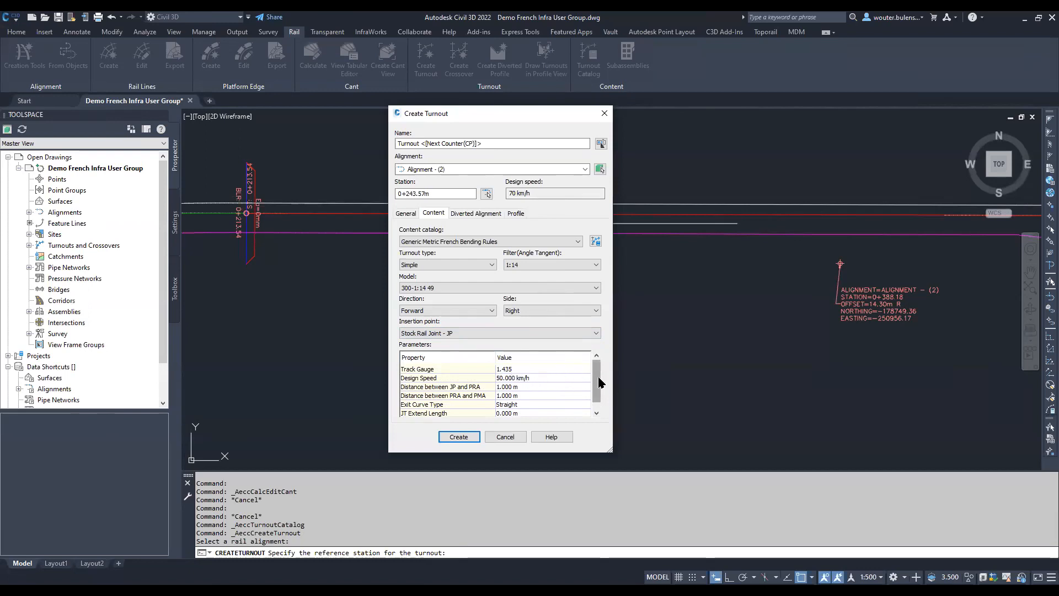
scroll(601, 394, down, 1)
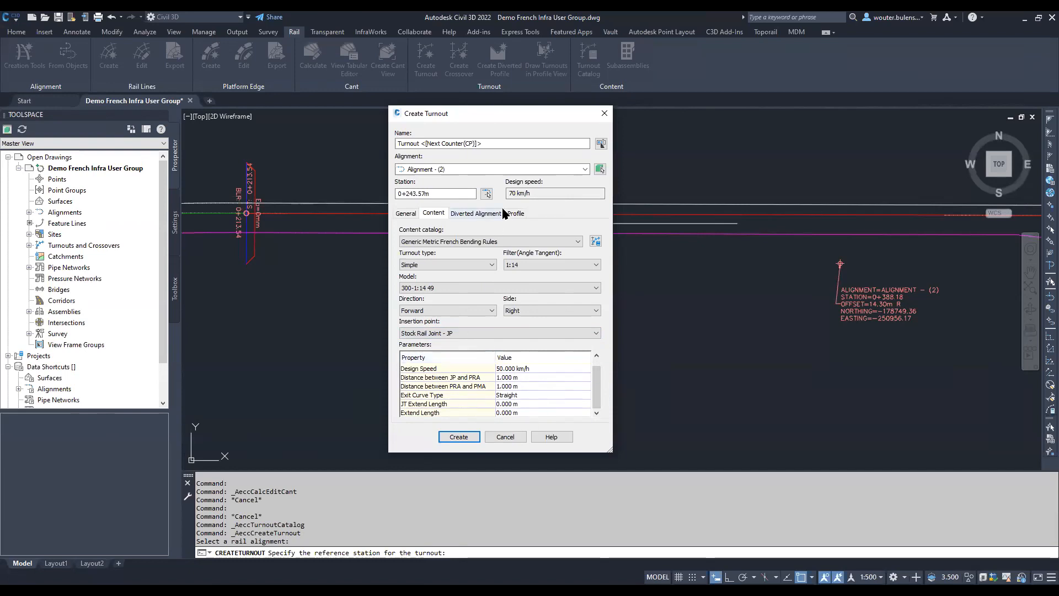
Create the turnout with a new diverted alignment and a diverted profile based on main profile Layout (1)
click(478, 215)
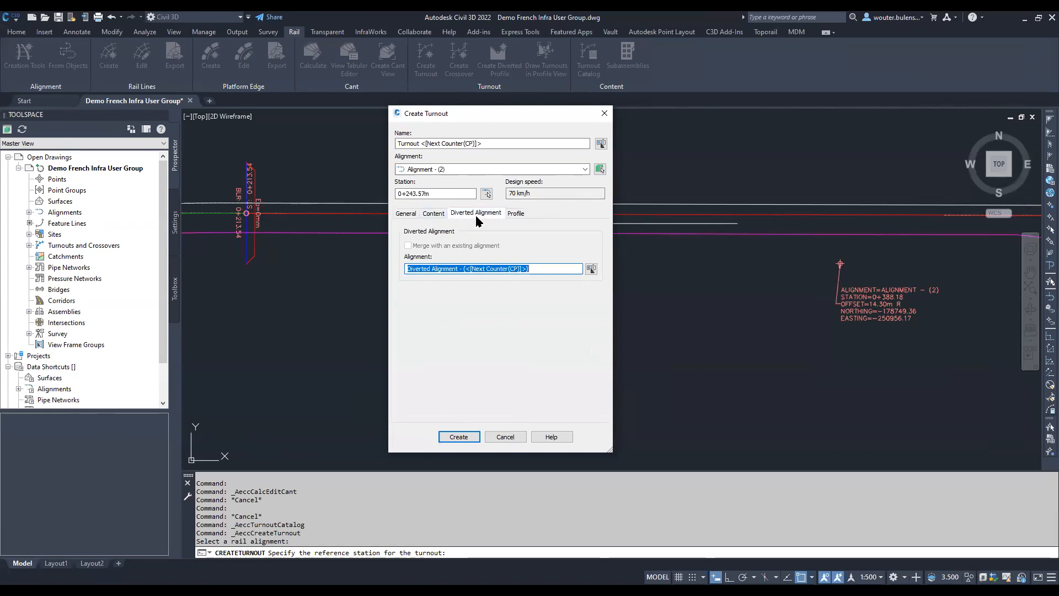
click(517, 215)
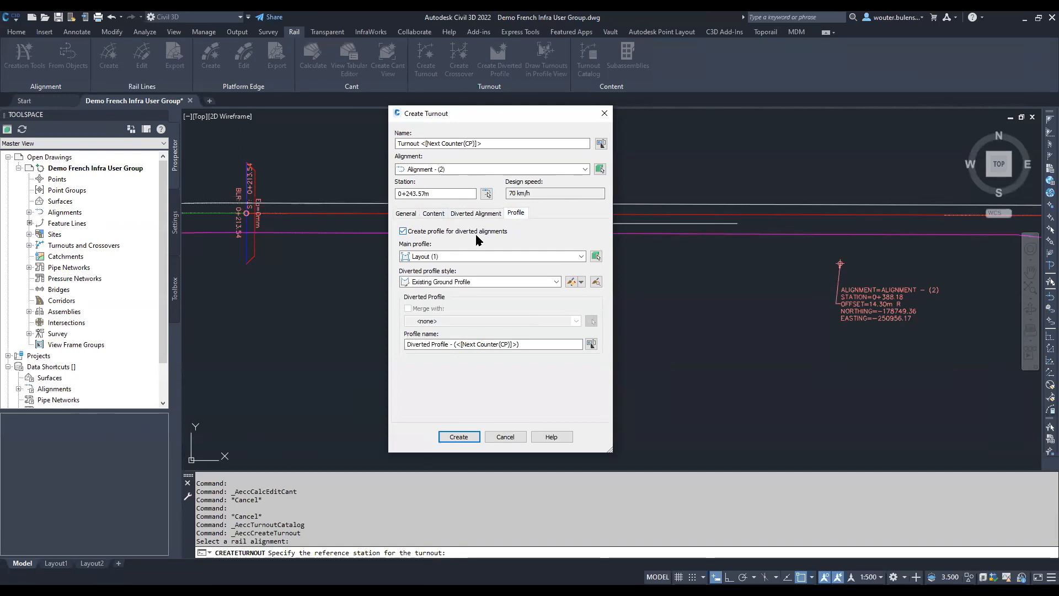
click(464, 437)
scroll(356, 217, up, 6)
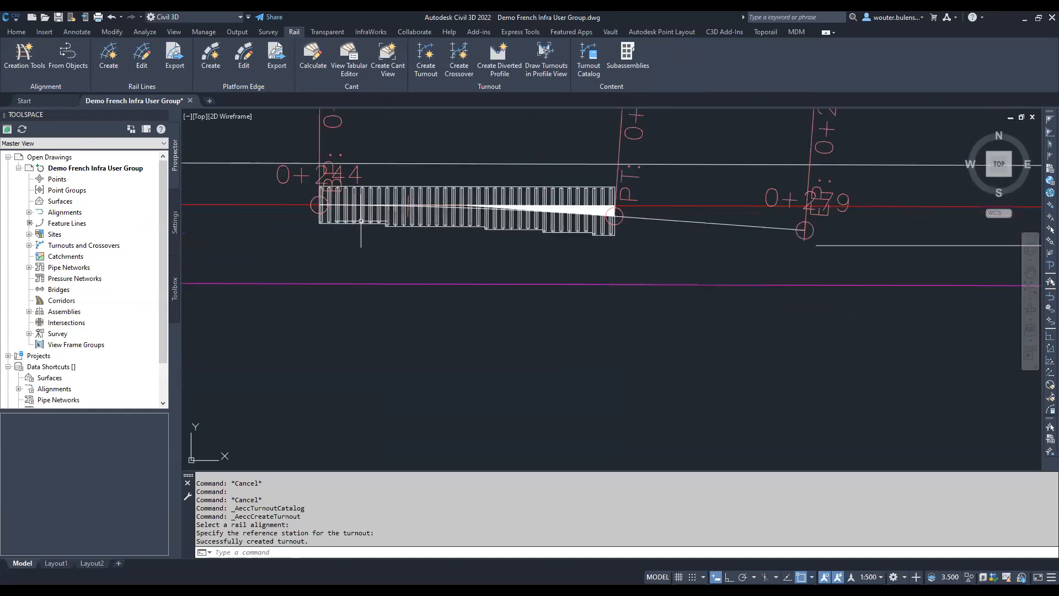
scroll(585, 251, down, 4)
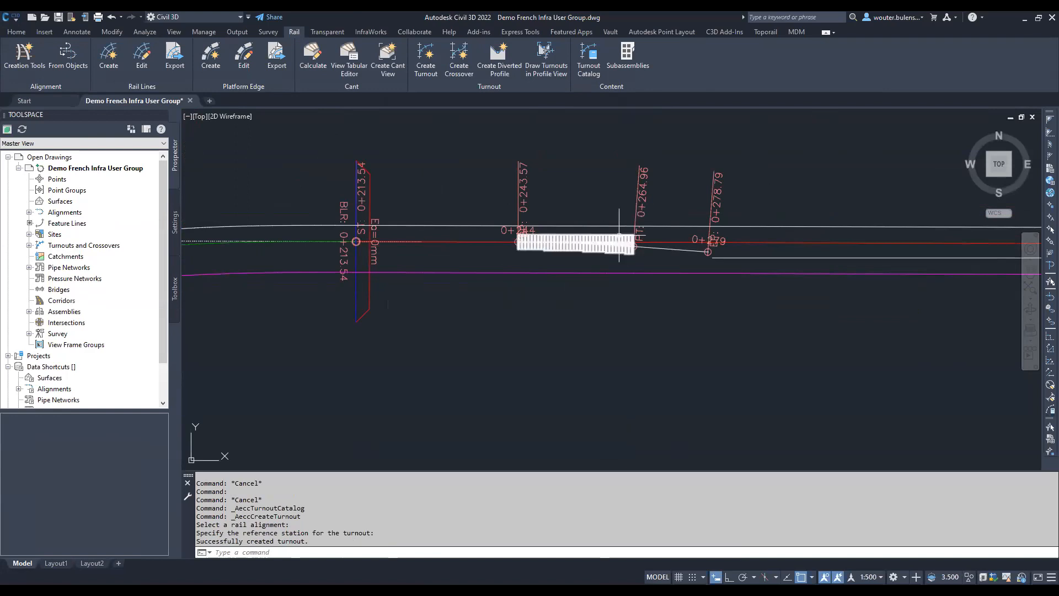
scroll(605, 245, up, 2)
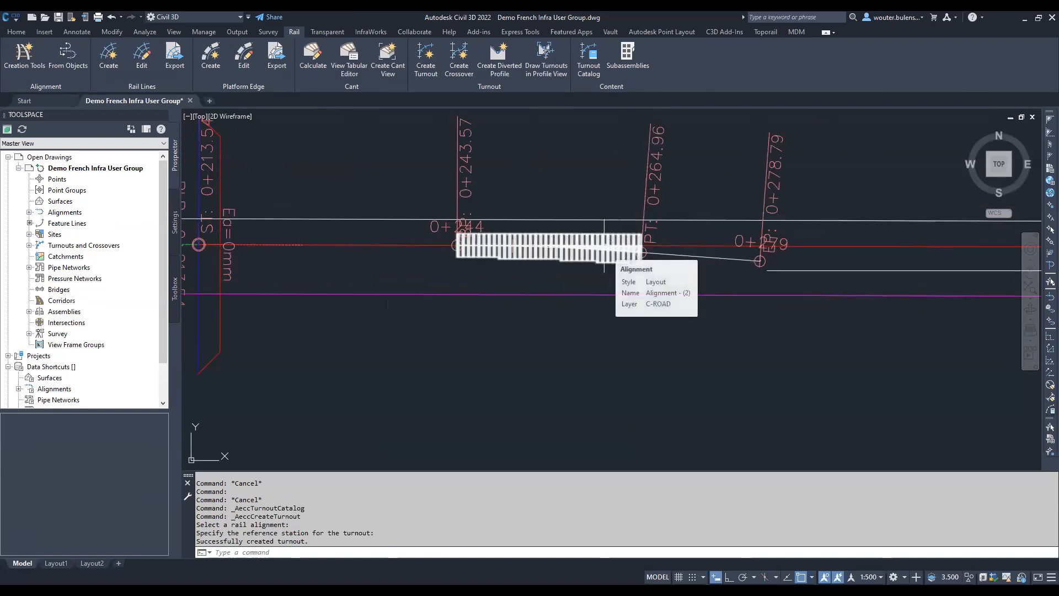
Move the turnout back along Alignment - (2) to start at about station 0+236.46
click(551, 257)
scroll(558, 249, up, 4)
scroll(586, 257, down, 2)
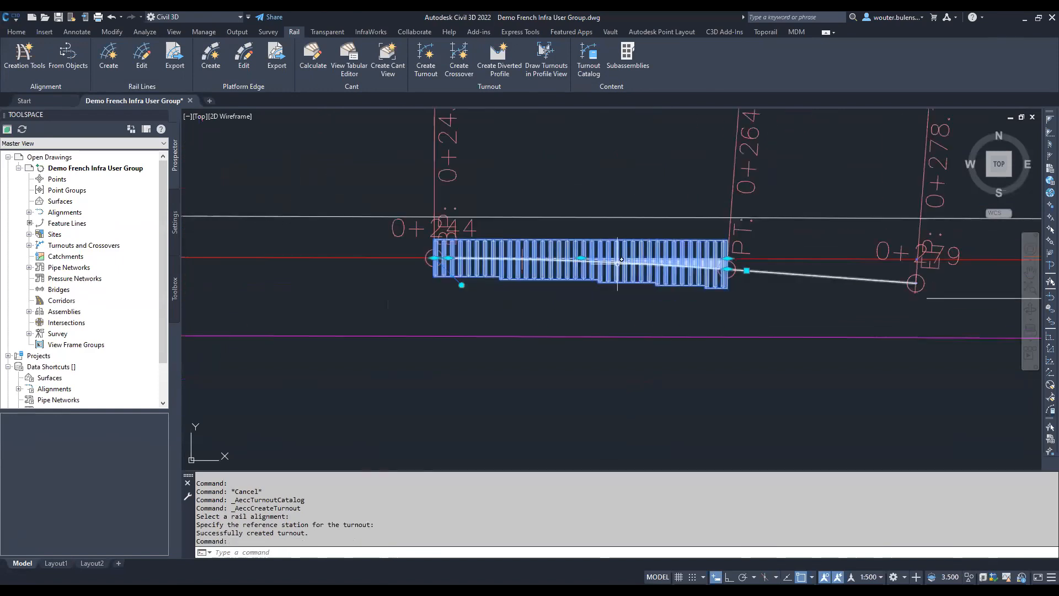
click(582, 258)
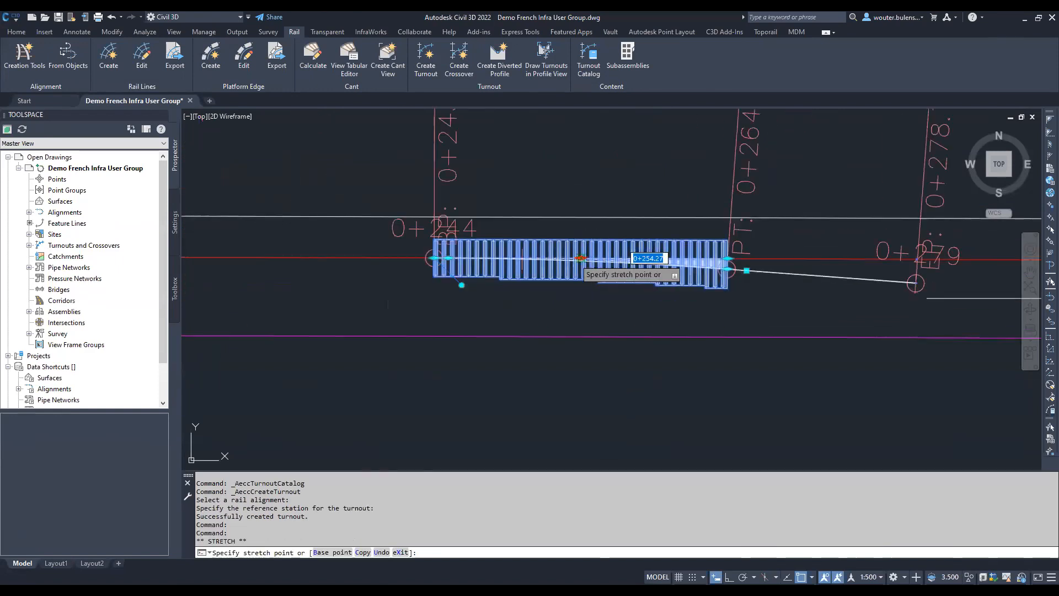
click(484, 257)
scroll(726, 304, down, 6)
scroll(688, 304, up, 6)
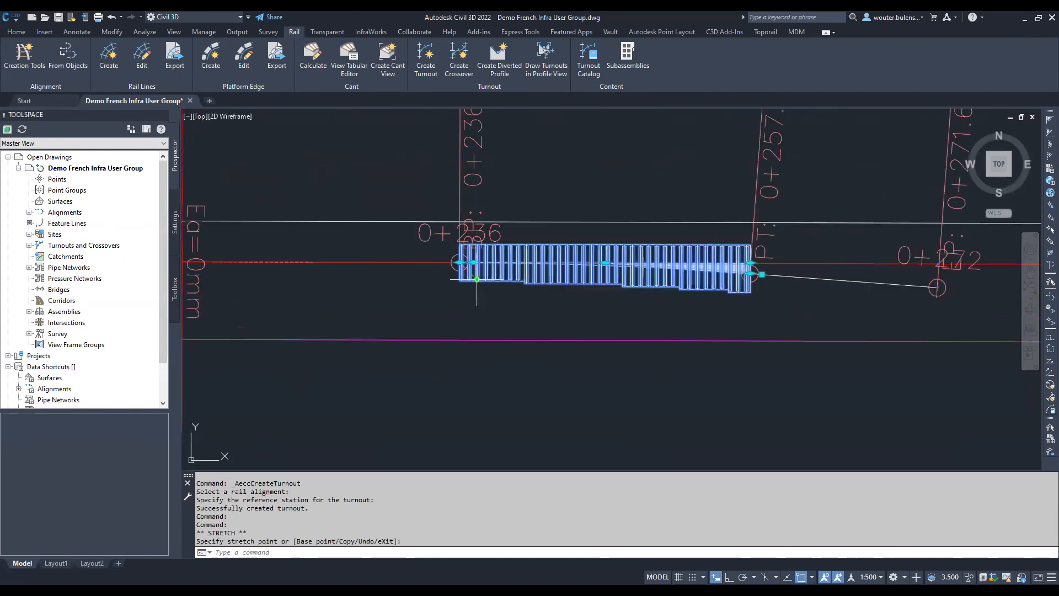
Flip the turnout through its side and direction variants until it again diverts forward to the right
click(477, 279)
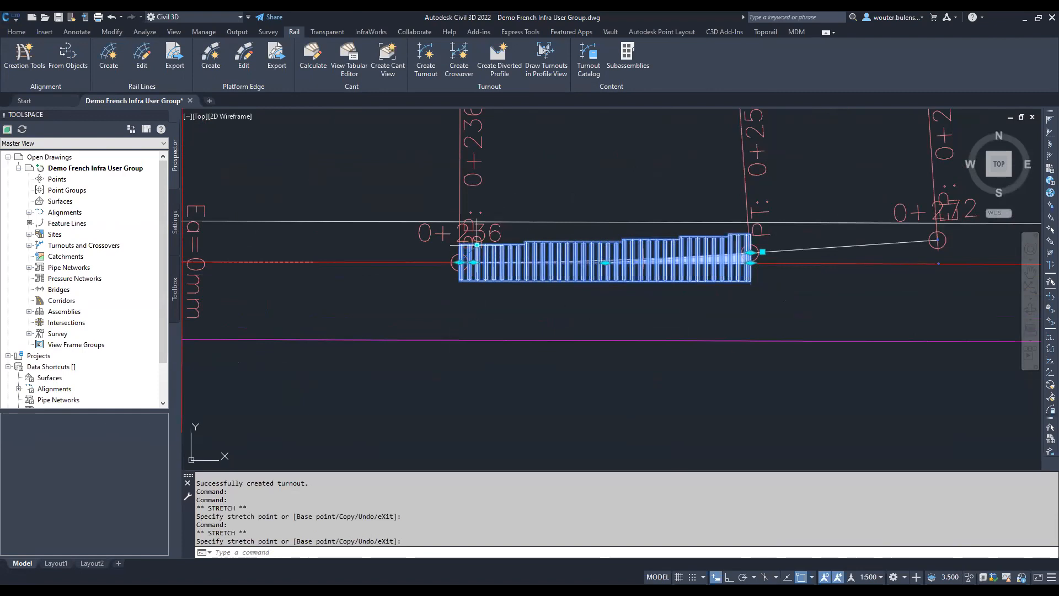
click(477, 245)
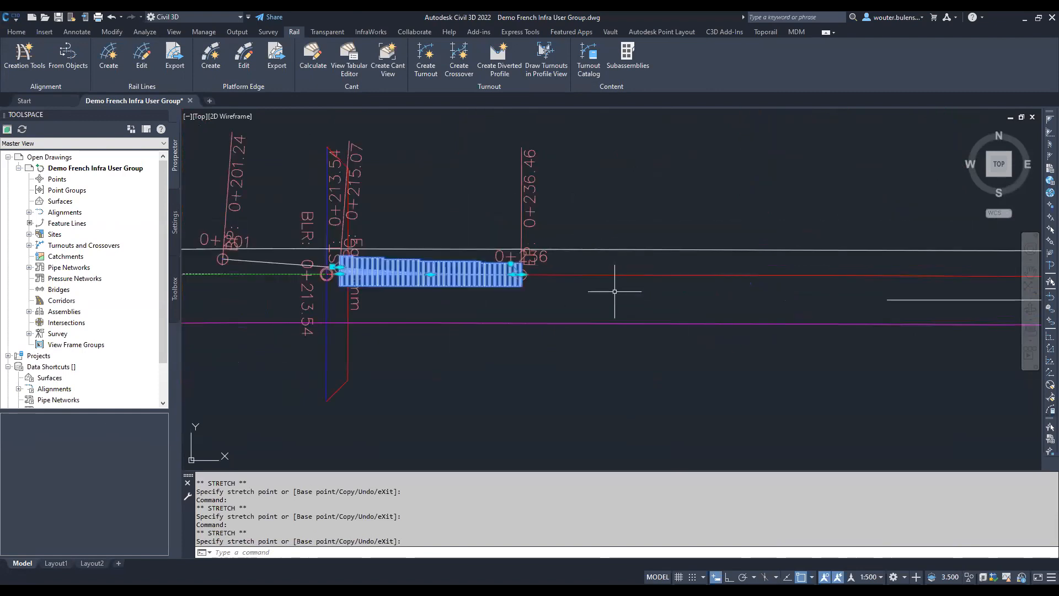
click(511, 265)
key(Escape)
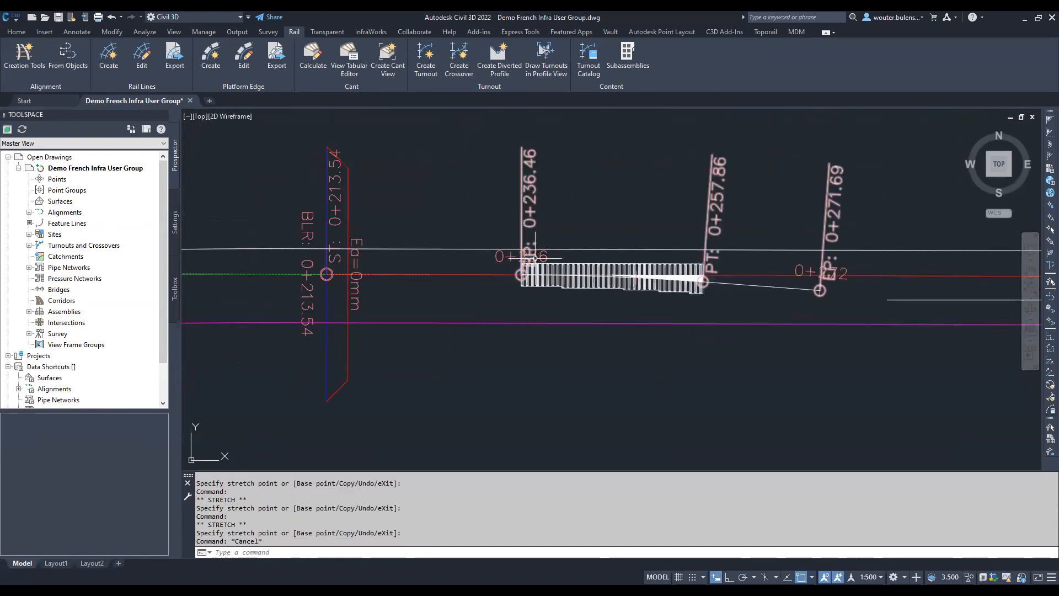
Select the diverted alignment and examine the rail alignments, rail diverted alignments and turnouts listed in the drawing's object tree
click(773, 285)
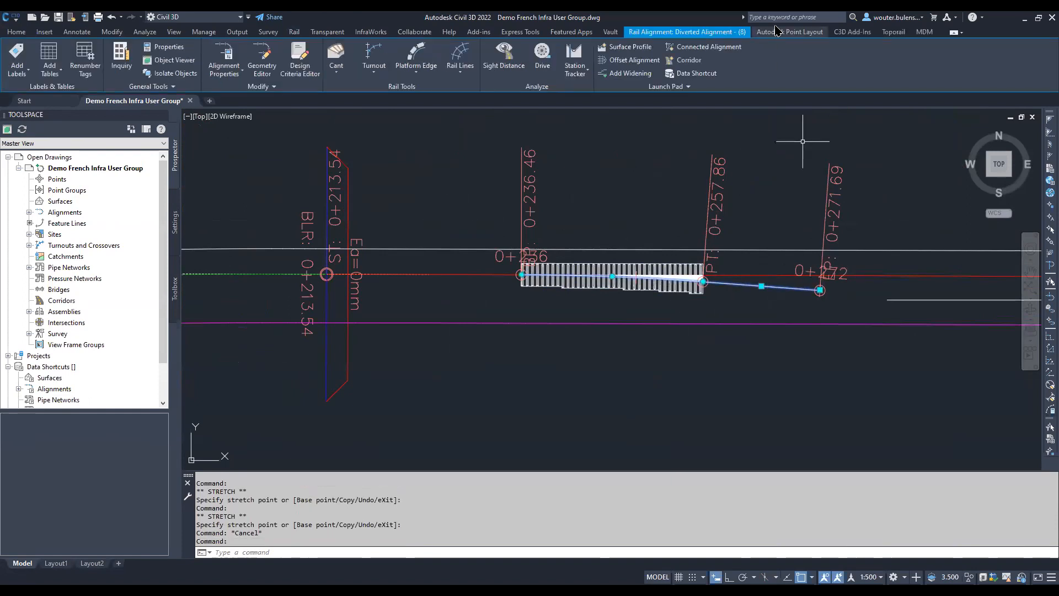
click(30, 212)
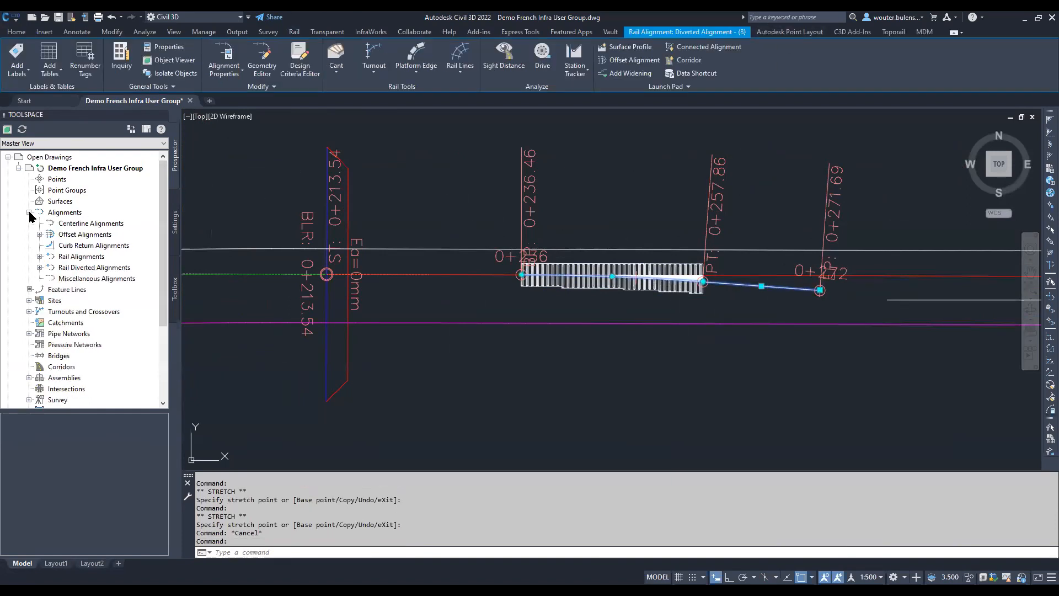
click(39, 256)
click(39, 278)
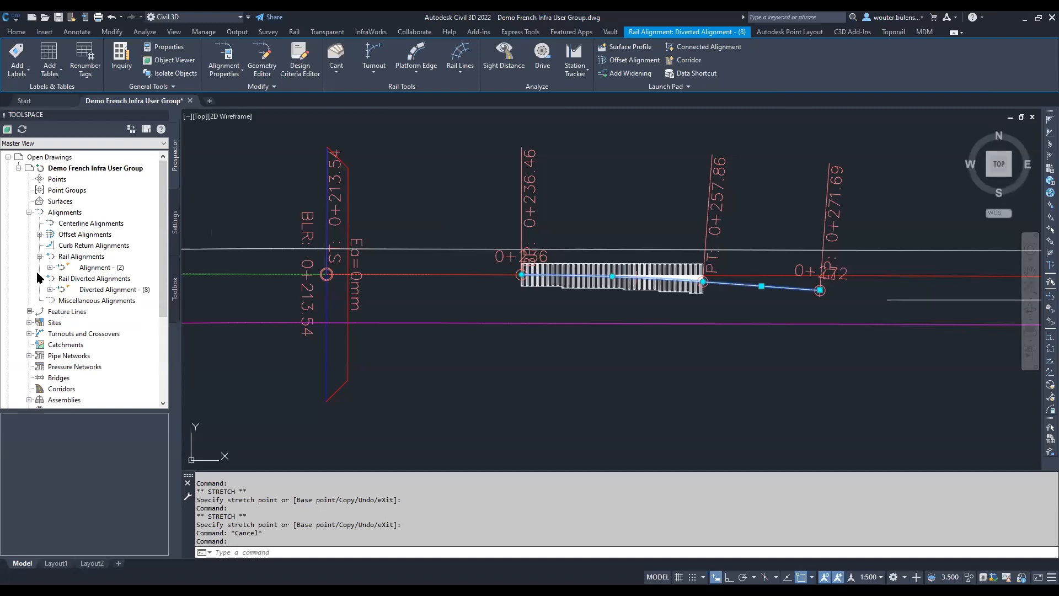
click(50, 289)
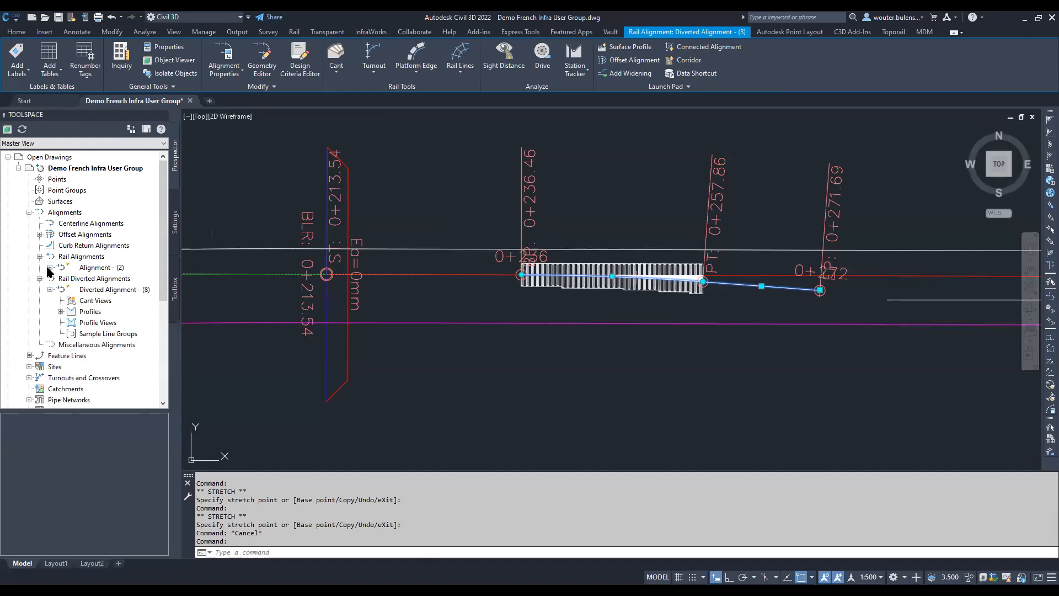
click(49, 267)
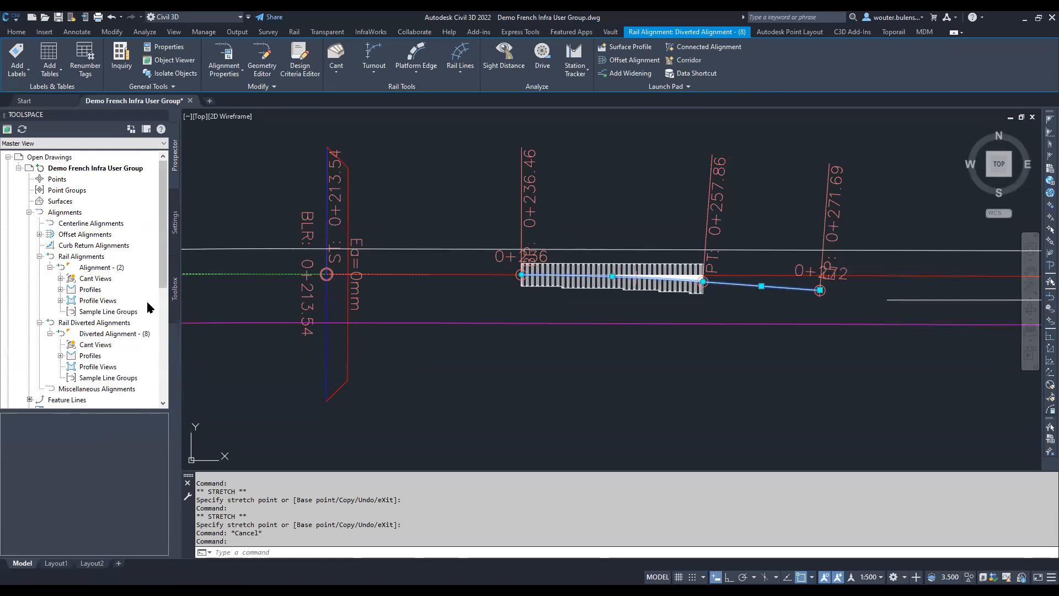
scroll(136, 305, down, 2)
scroll(105, 303, down, 2)
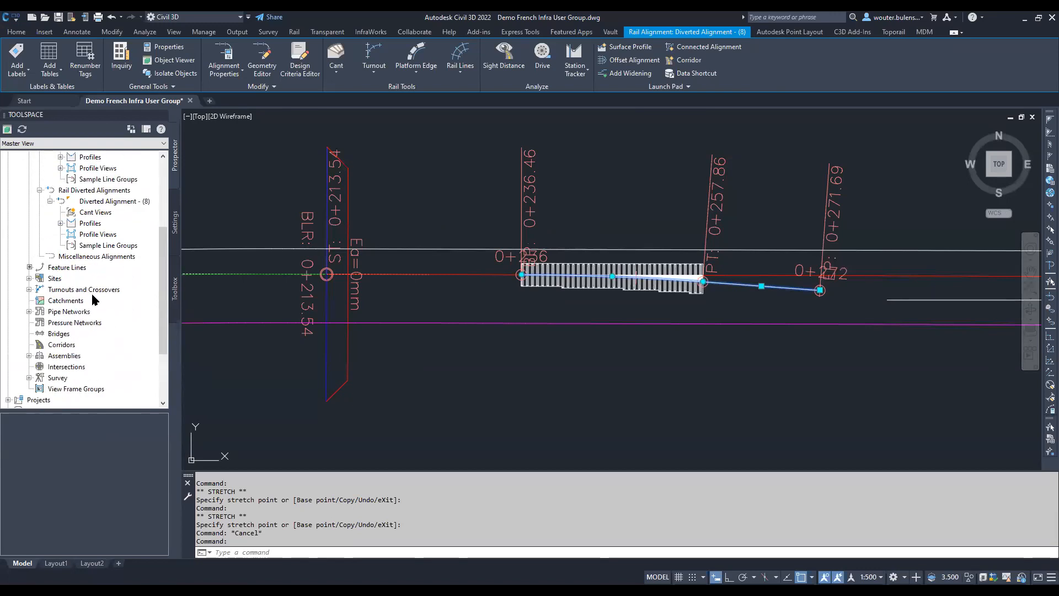
click(29, 289)
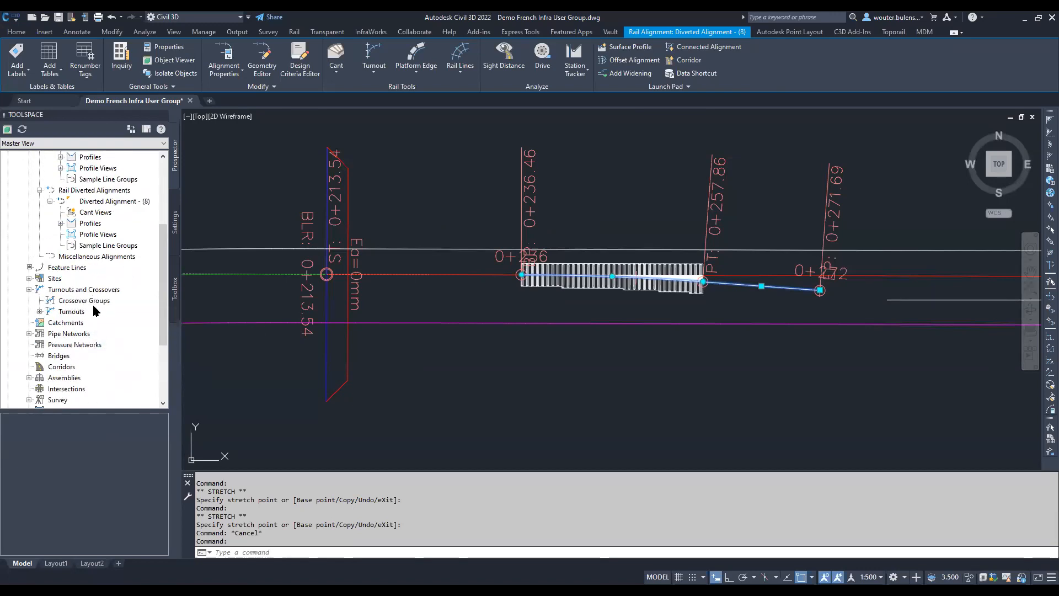
click(39, 312)
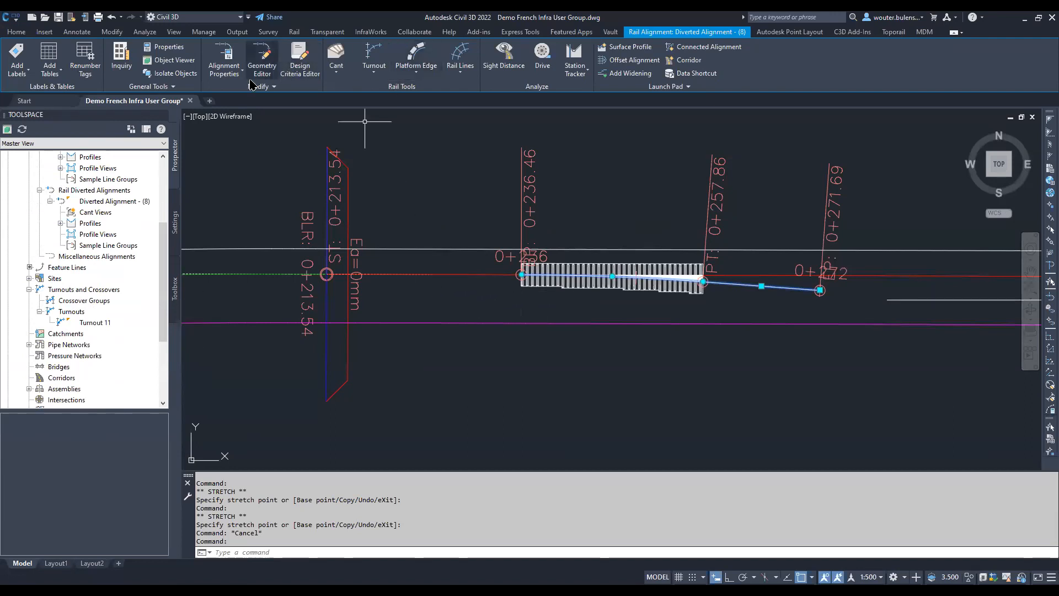
Open the geometry editor for the diverted alignment and convert the separate straight line beyond its end into an alignment entity
click(261, 58)
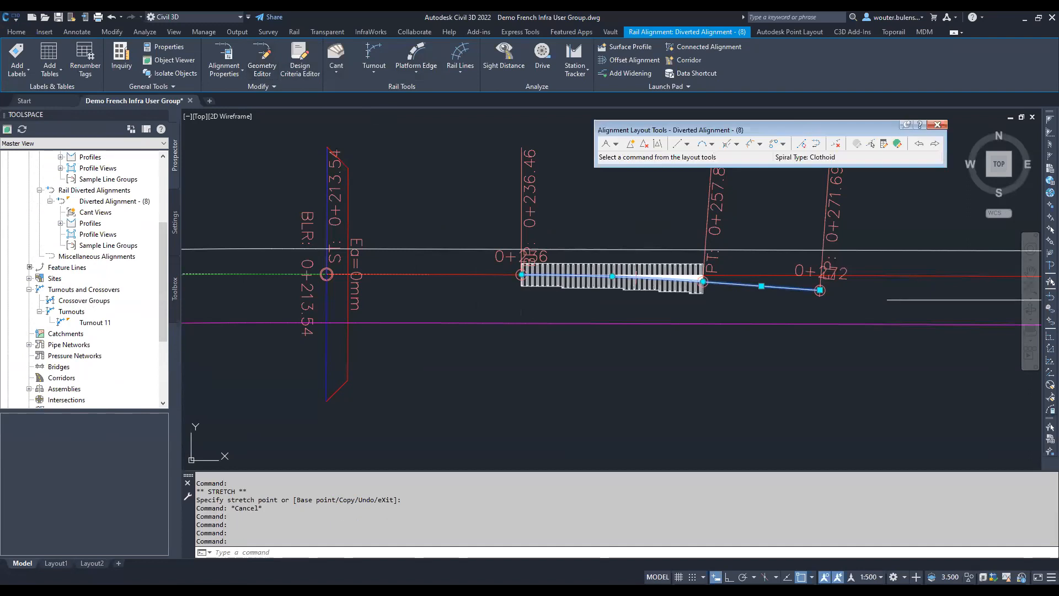
drag(800, 131, 676, 130)
middle_drag(869, 248, 577, 227)
scroll(595, 276, up, 4)
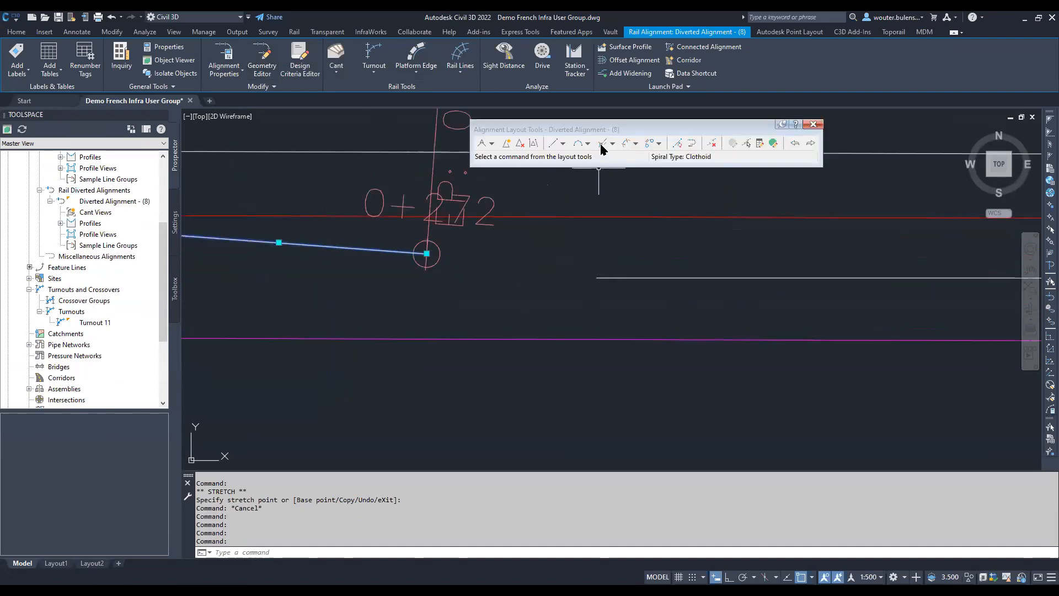
click(677, 143)
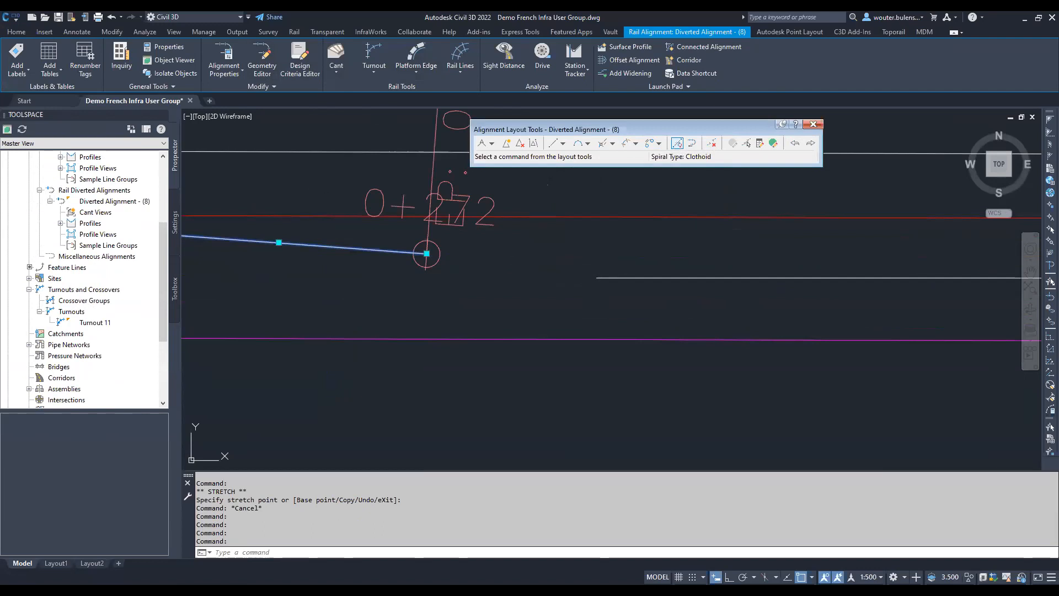
click(678, 143)
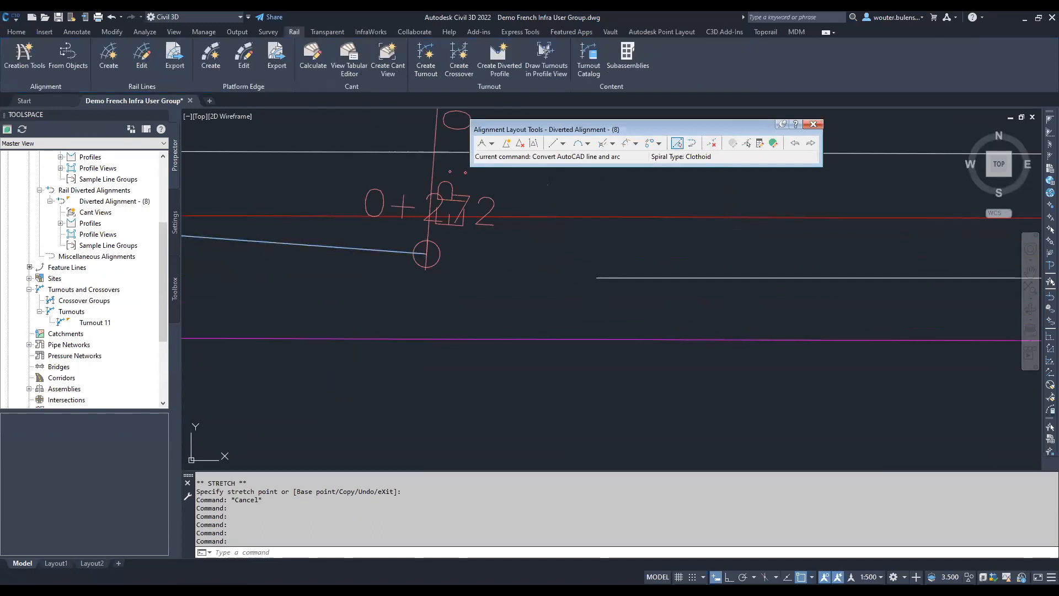
click(621, 278)
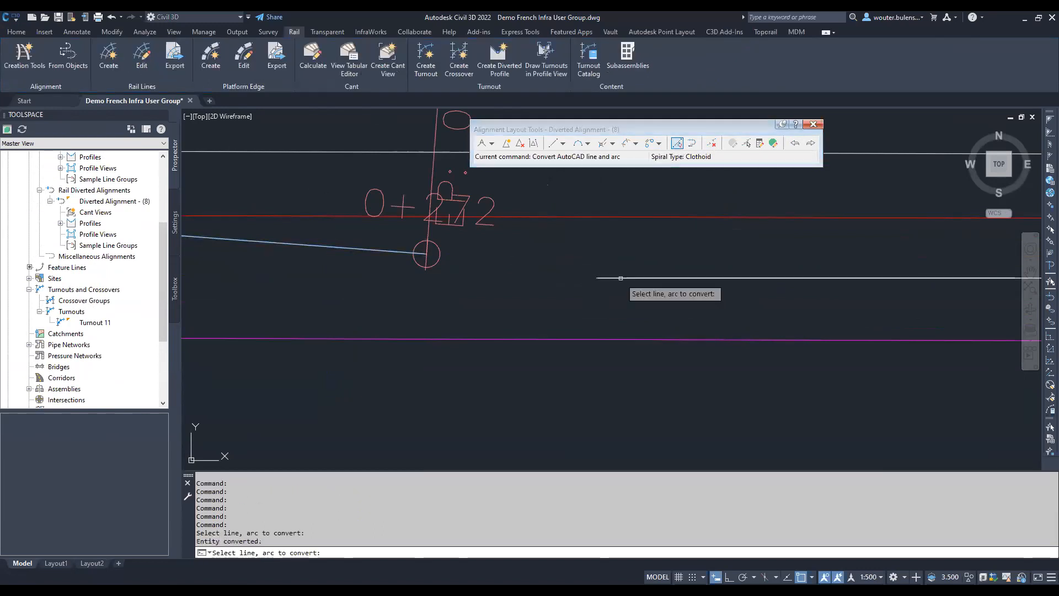
key(Return)
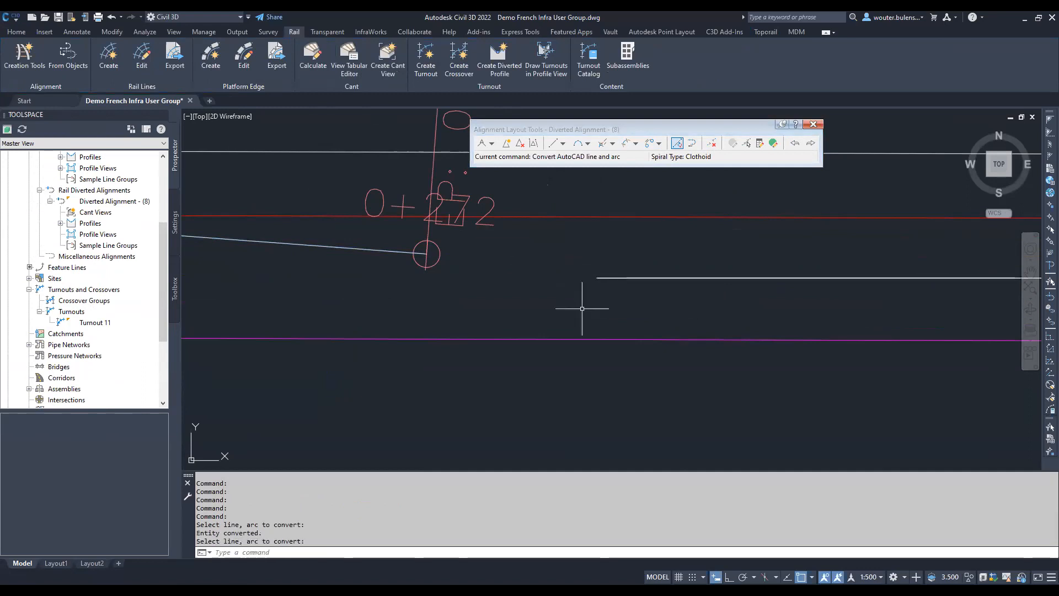
Join the turnout's diverted tangent to the converted line with a free curve fillet between two entities through a point
click(588, 145)
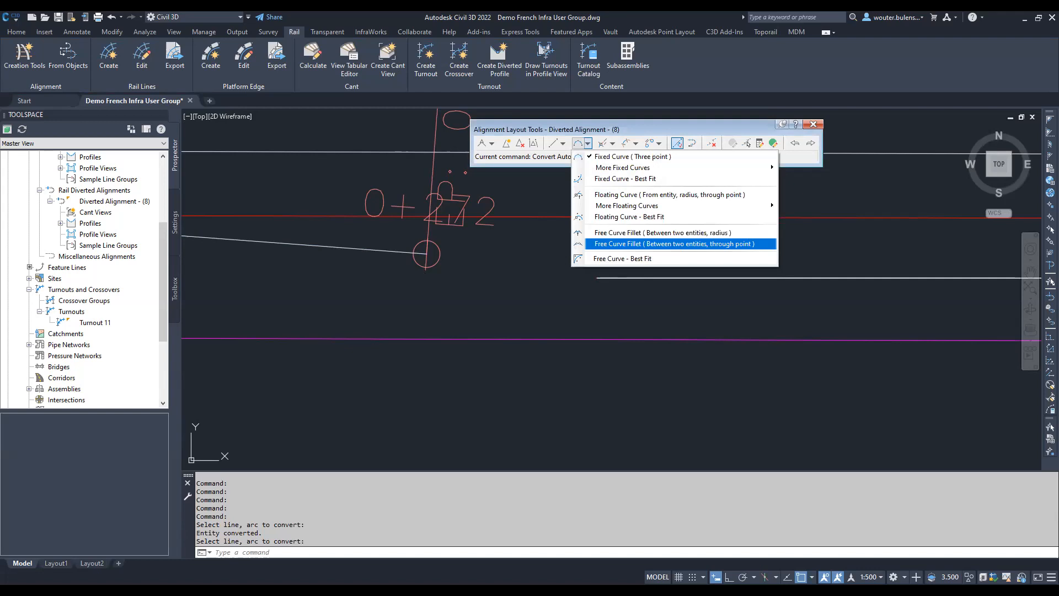
click(673, 243)
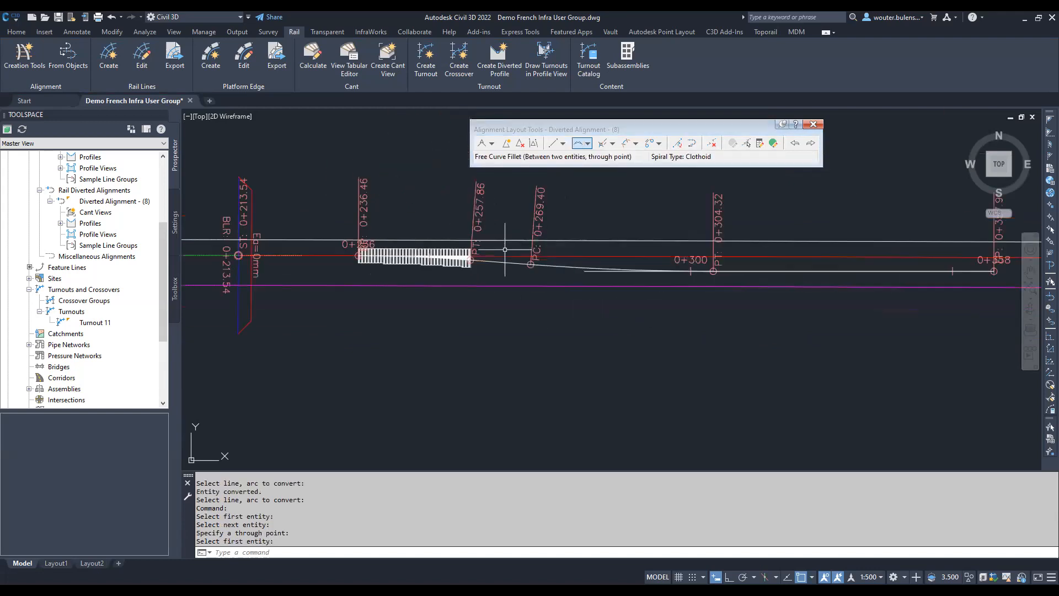
scroll(505, 250, down, 3)
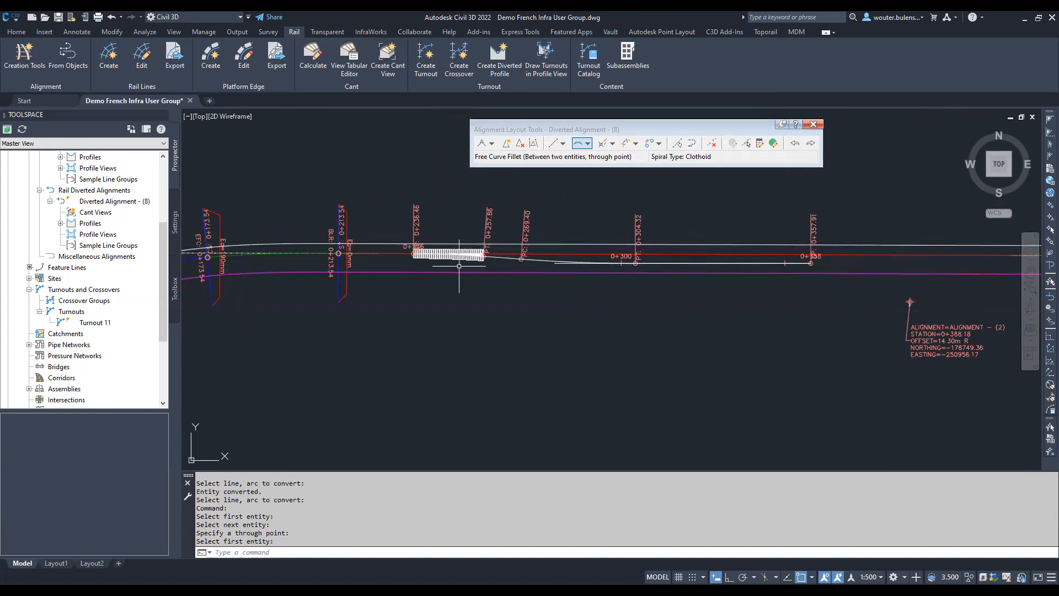
Select the turnout and slide it back along the main alignment so its end lies at station 0+255.90
scroll(460, 242, up, 2)
scroll(505, 283, up, 2)
click(492, 280)
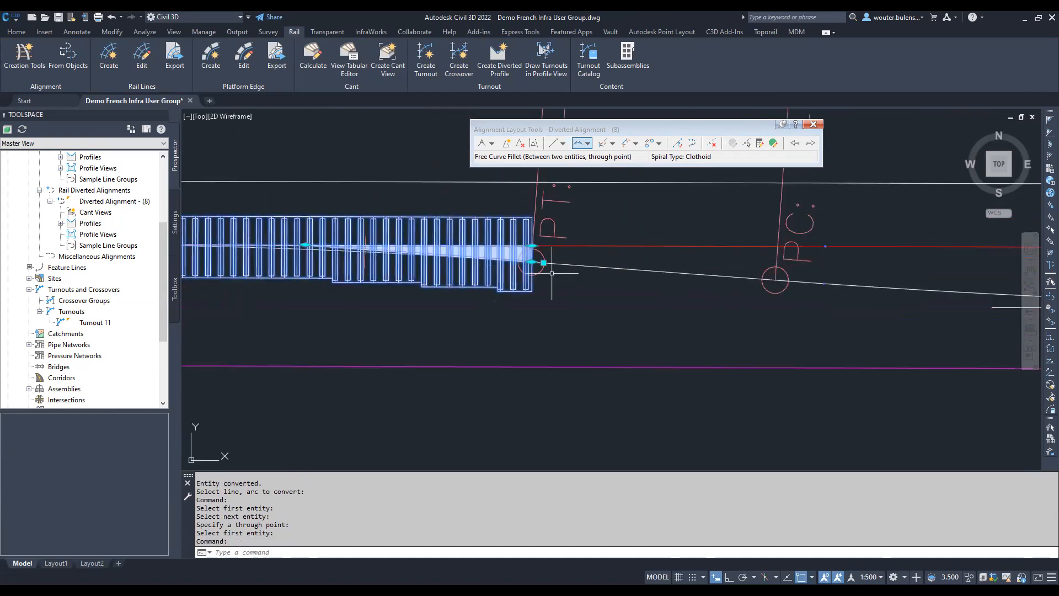
scroll(545, 254, up, 4)
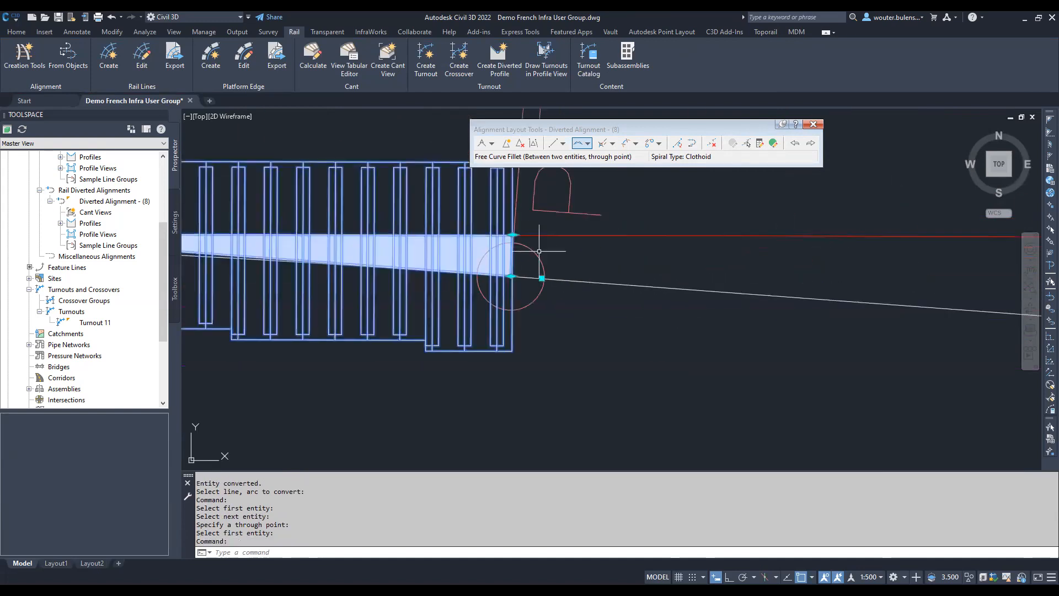
scroll(505, 231, down, 5)
click(493, 230)
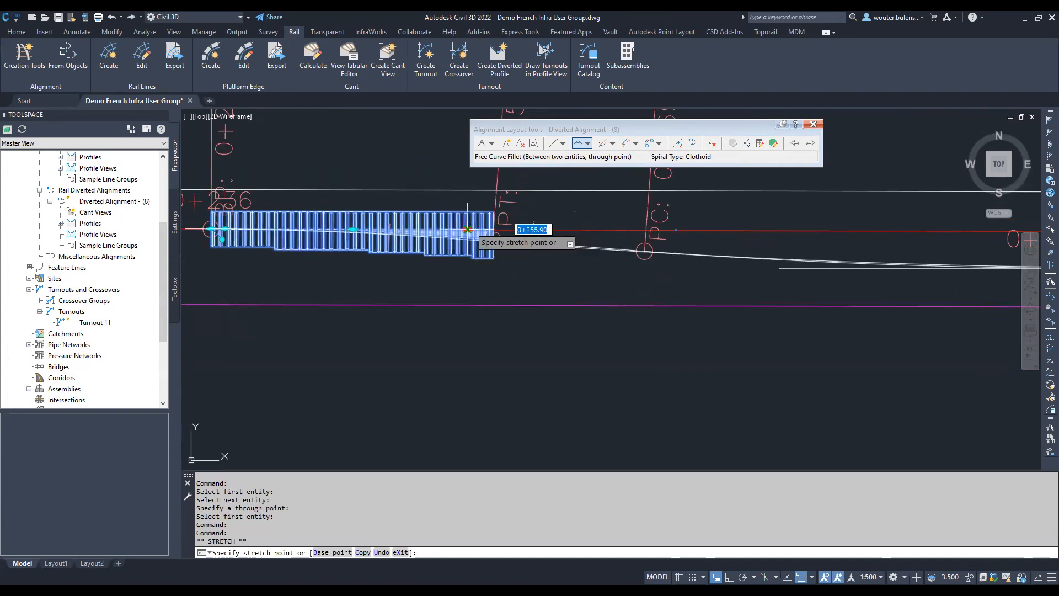
click(470, 230)
scroll(362, 231, down, 2)
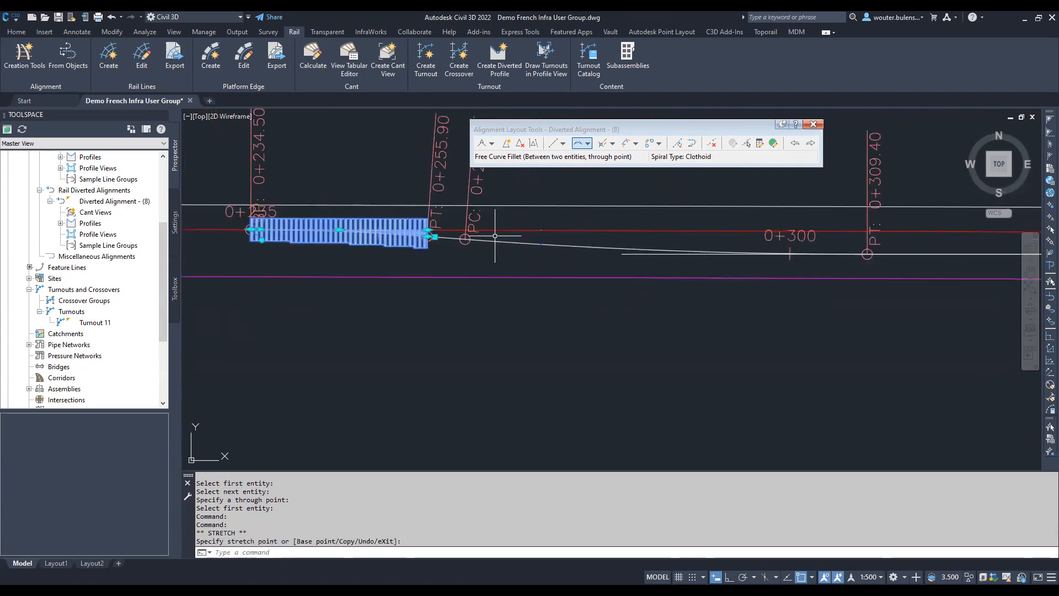
Try to slide the turnout forward along the main alignment so its end lies at station 0+268.10
click(429, 229)
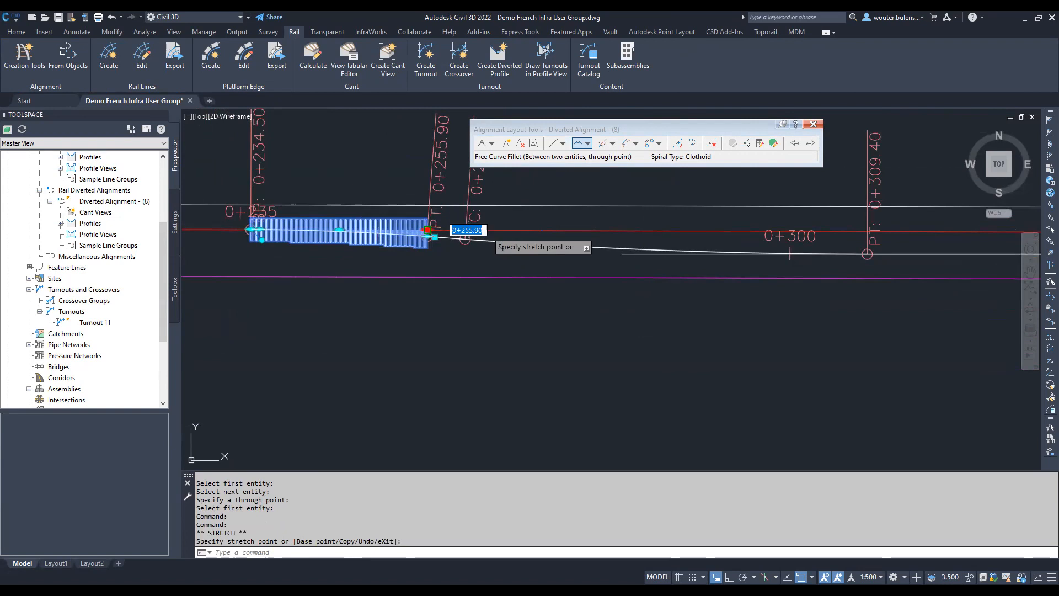
scroll(613, 270, down, 3)
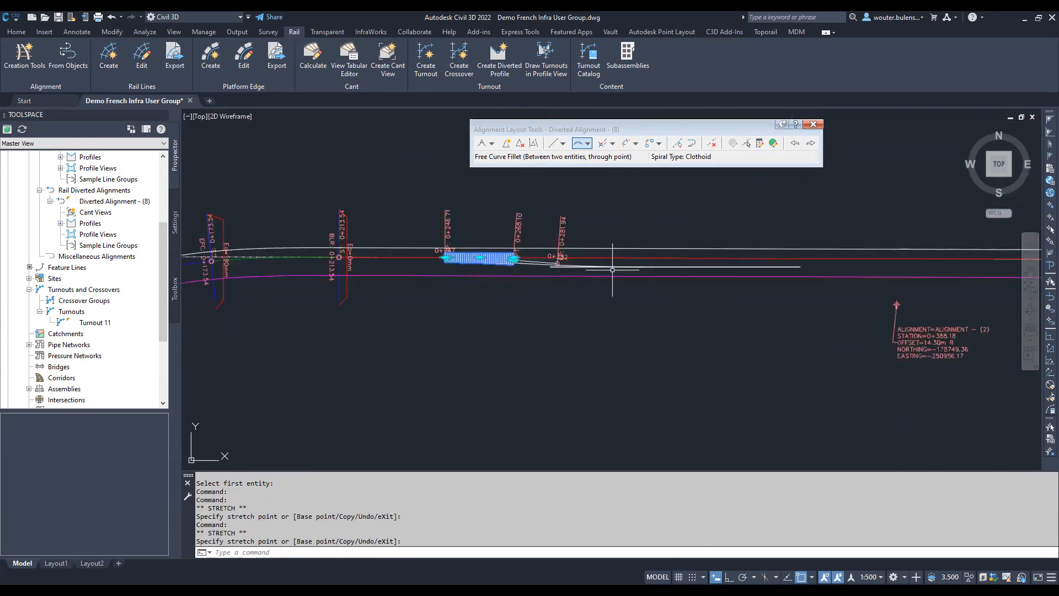
scroll(558, 265, up, 5)
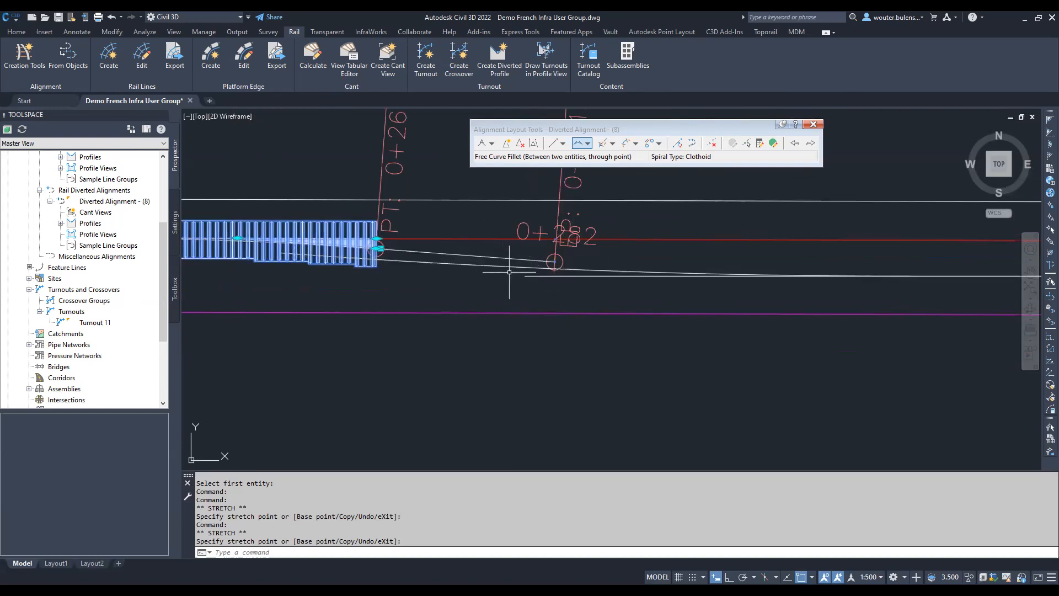
mouse_move(509, 272)
key(Escape)
key(Escape)
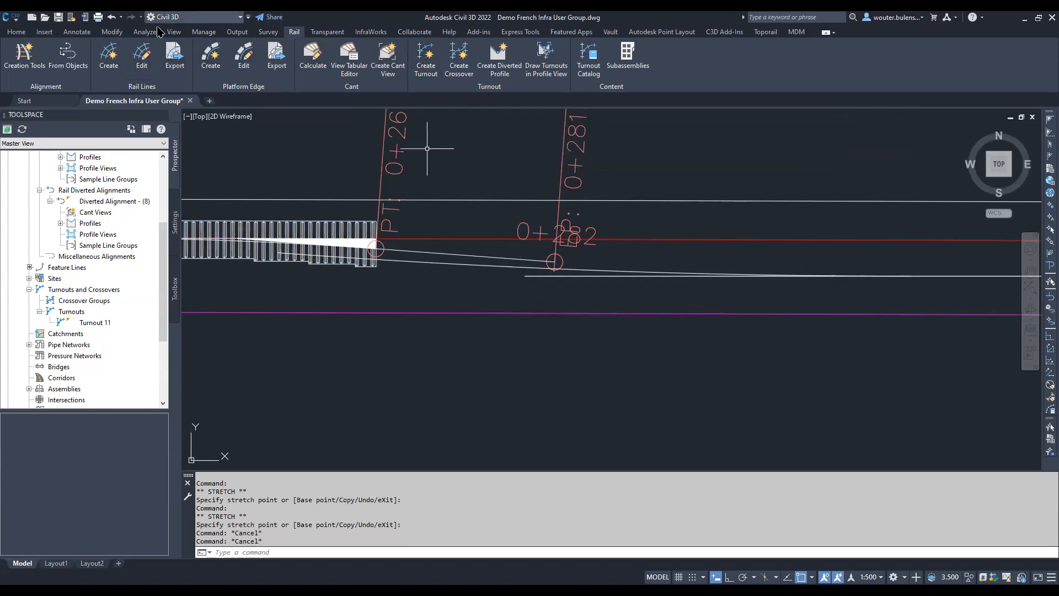
Undo the last turnout move along the main alignment
click(112, 17)
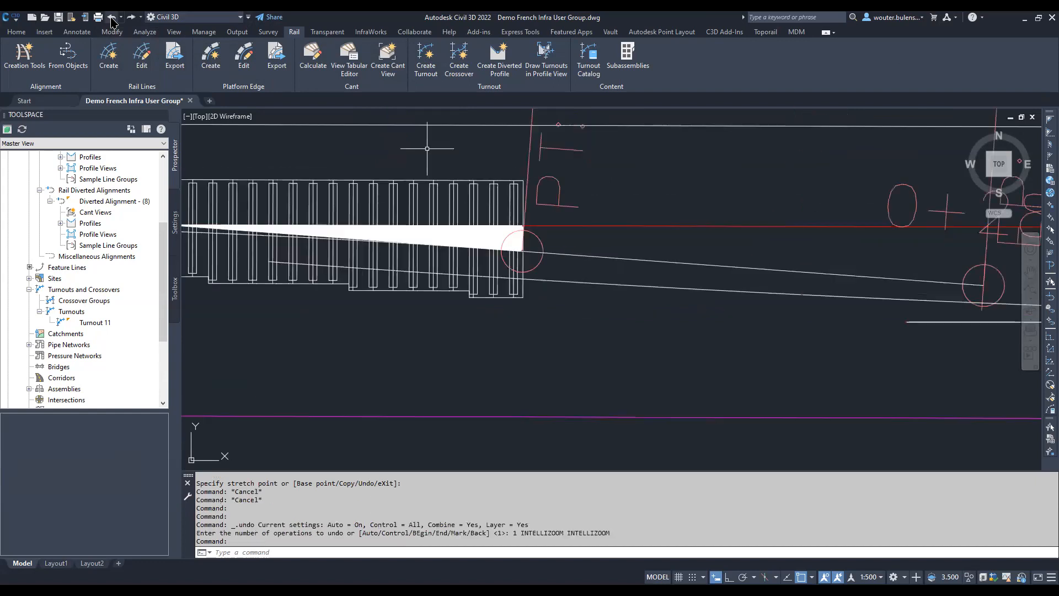
click(113, 18)
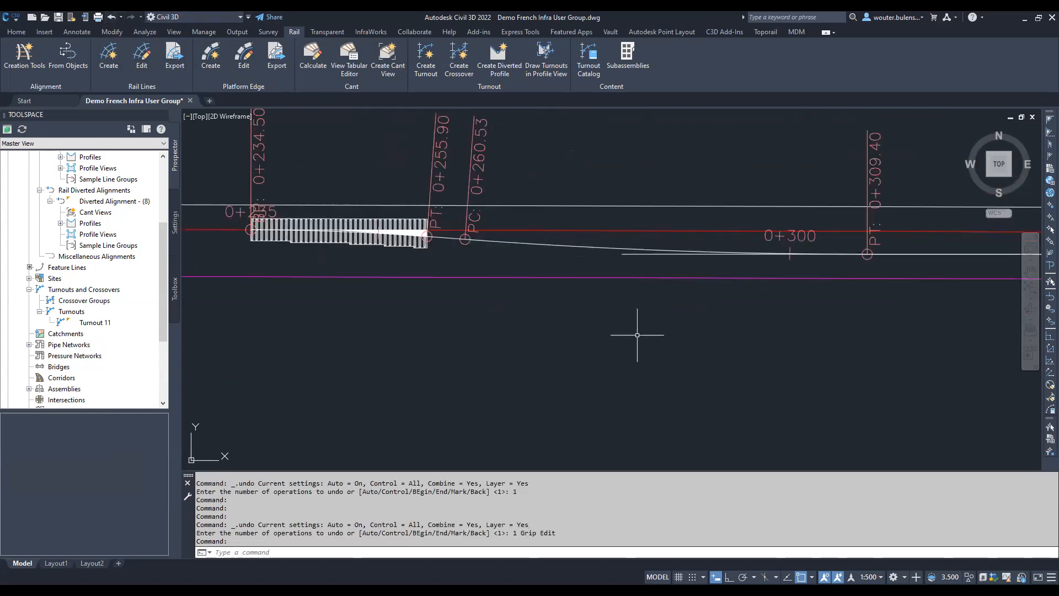
key(Escape)
Examine the straight section of the main alignment, its parallel tracks and the turnout's curved connection
scroll(364, 287, down, 3)
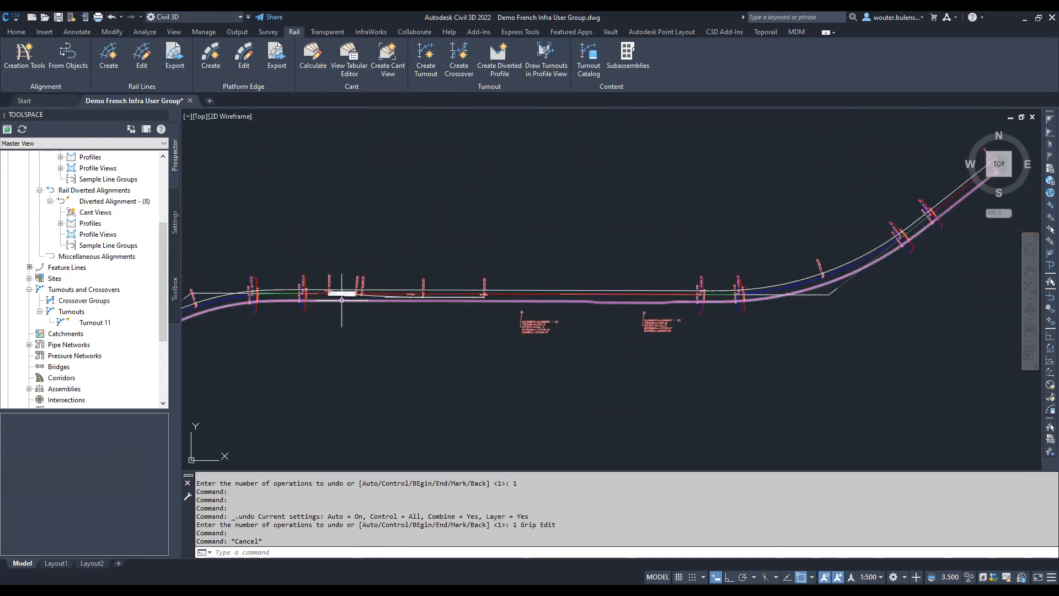
scroll(341, 301, up, 5)
mouse_move(367, 315)
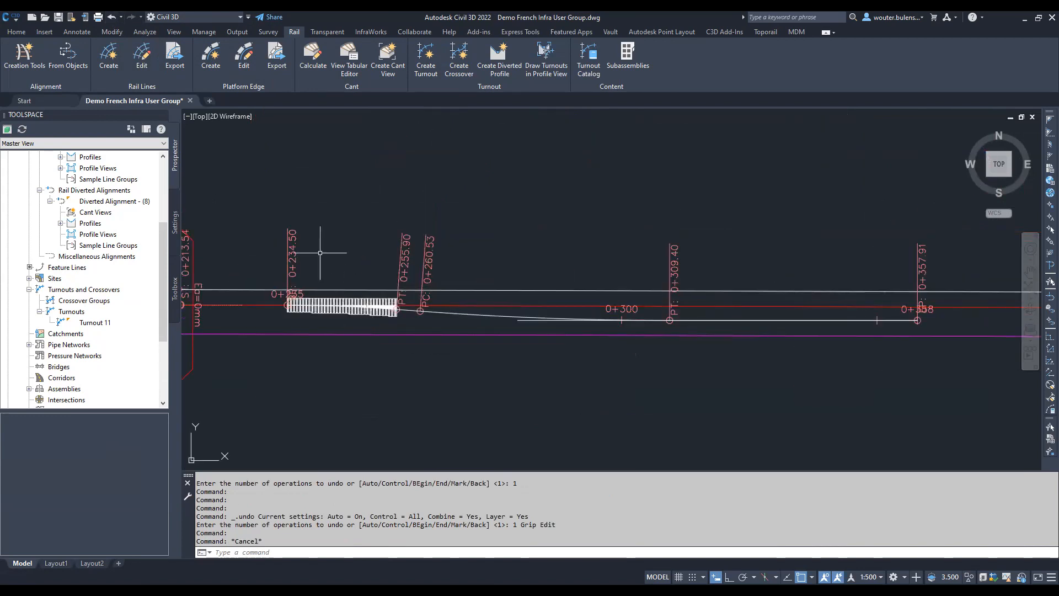
scroll(287, 259, down, 4)
scroll(486, 275, up, 2)
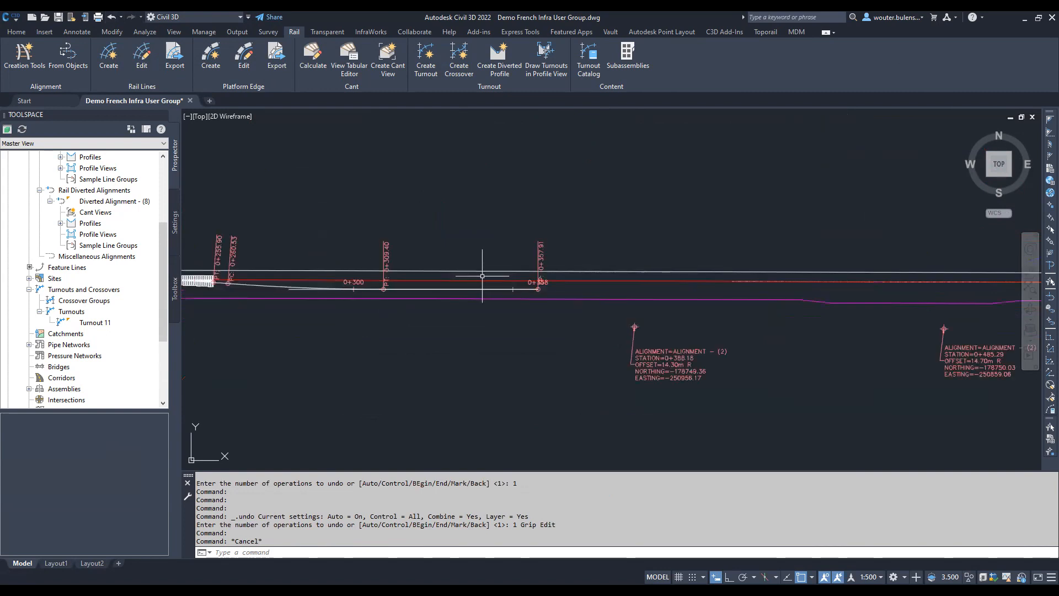
mouse_move(482, 276)
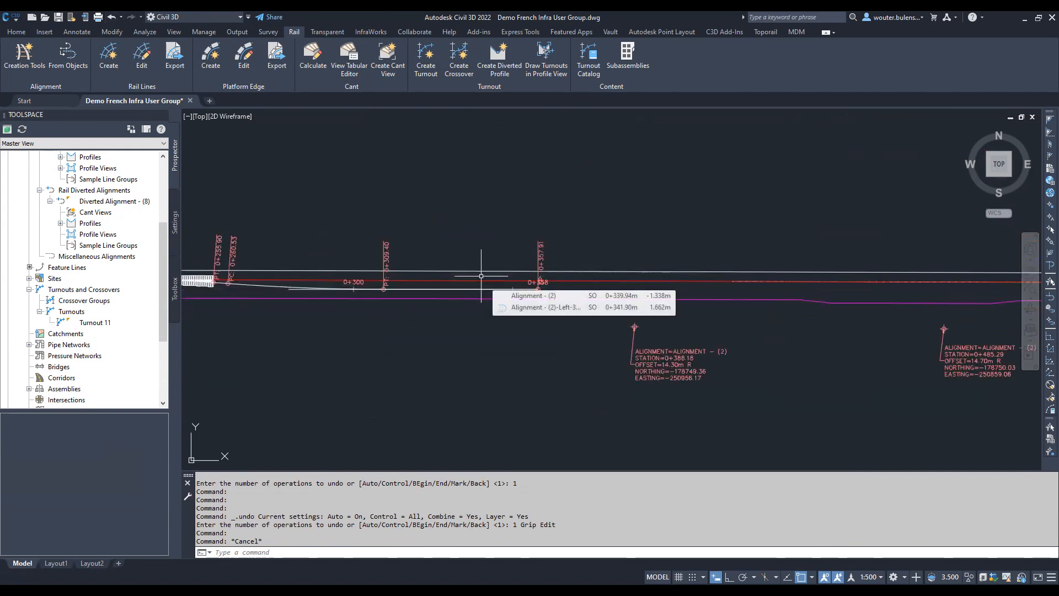
scroll(426, 277, down, 3)
scroll(456, 272, down, 1)
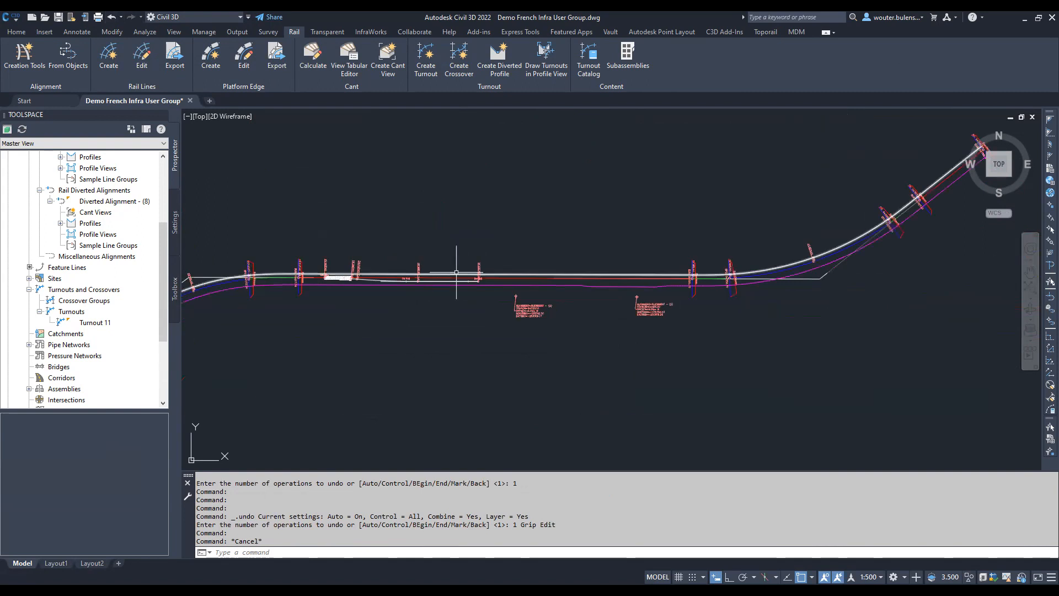
scroll(512, 276, up, 2)
scroll(511, 277, down, 3)
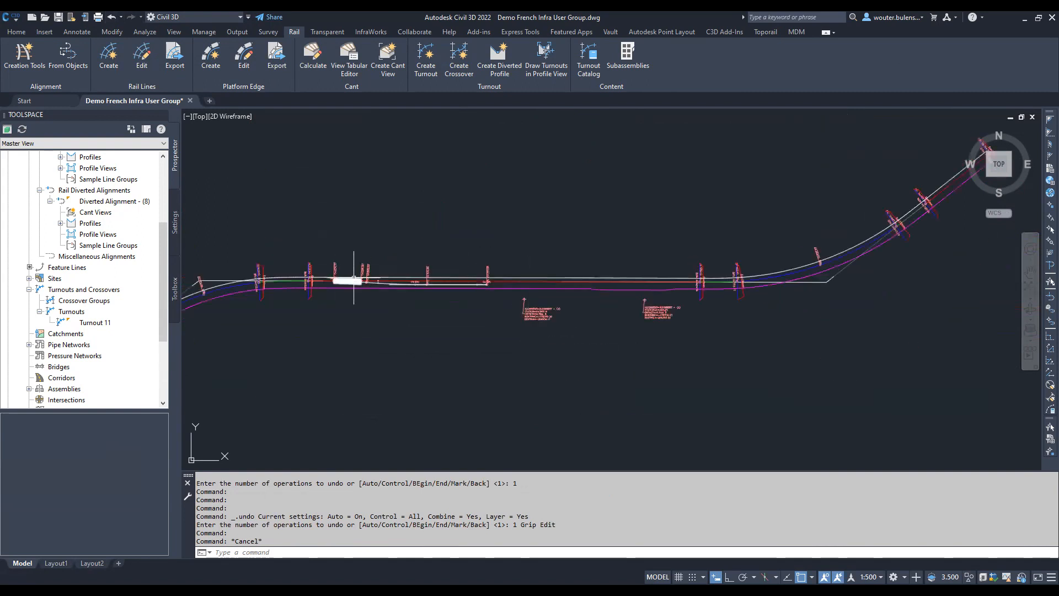
scroll(375, 270, up, 5)
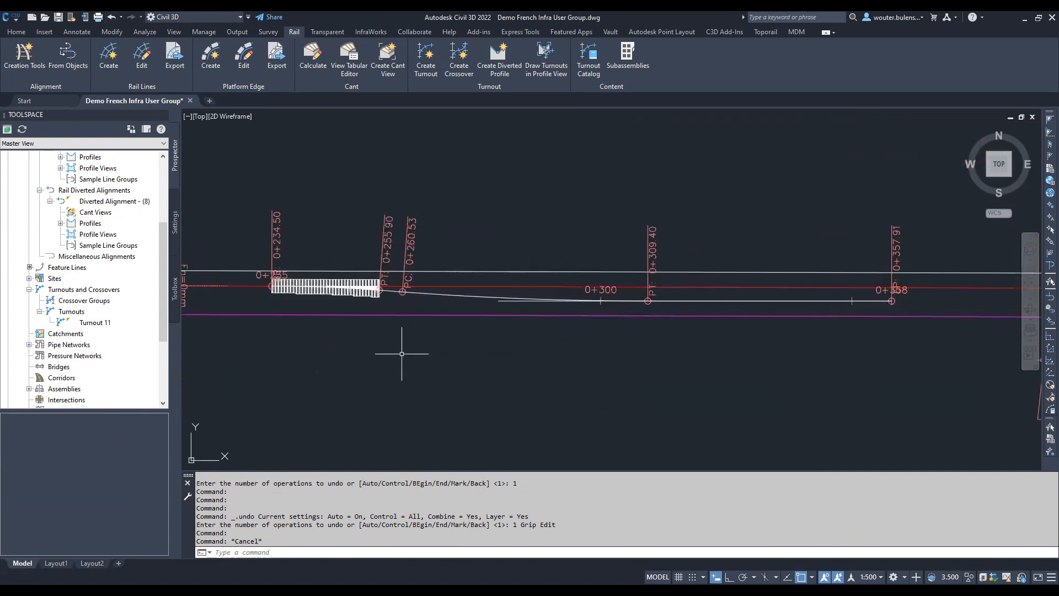
mouse_move(402, 354)
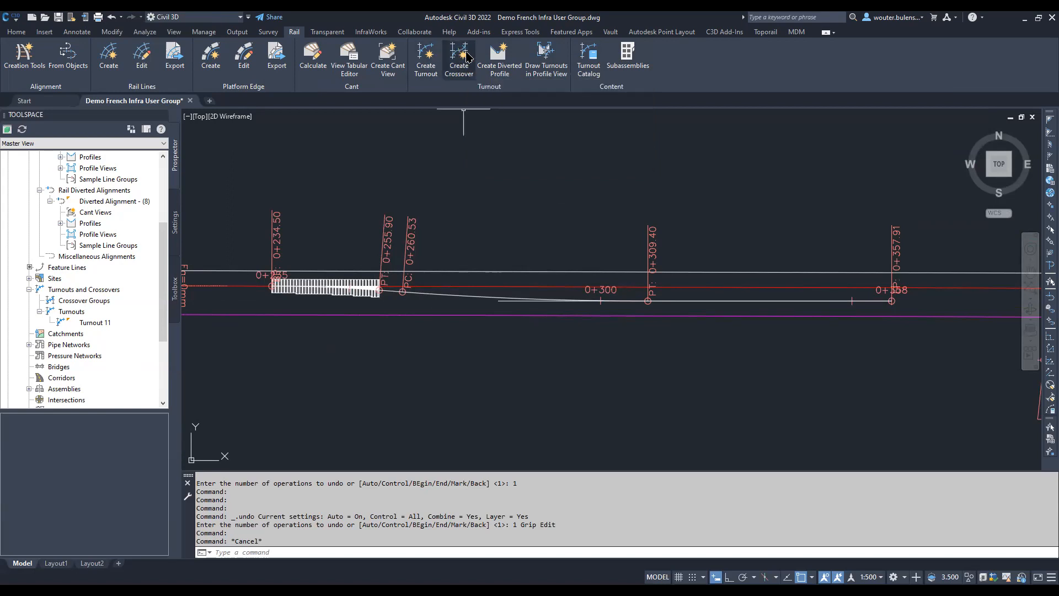
Start a crossover from Alignment - (2) at station 0+341.23 to the parallel Alignment - (2)-Left-3.000
click(467, 57)
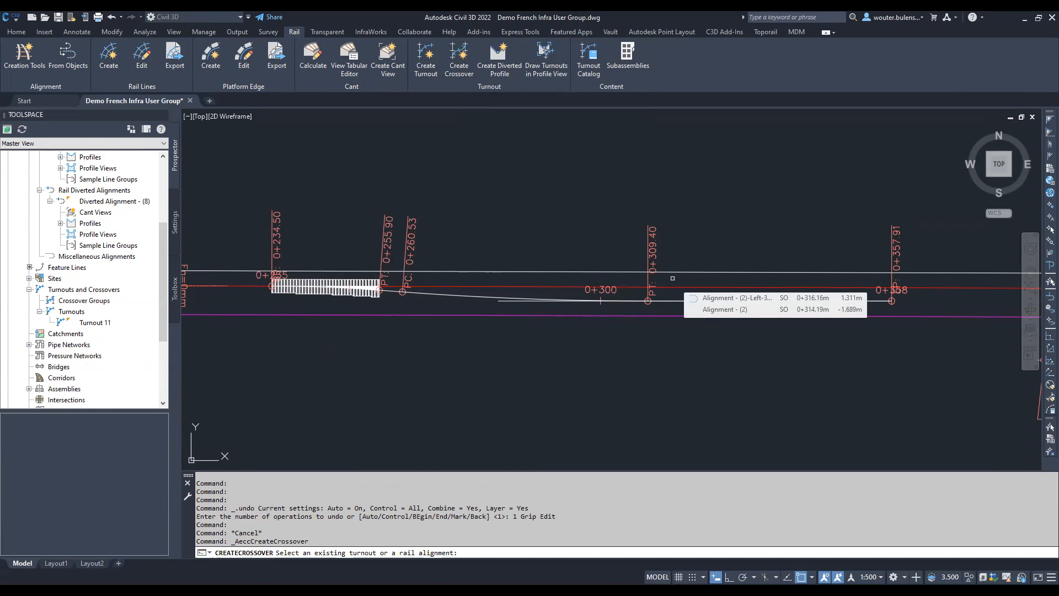
scroll(818, 287, up, 2)
middle_drag(818, 287, 540, 283)
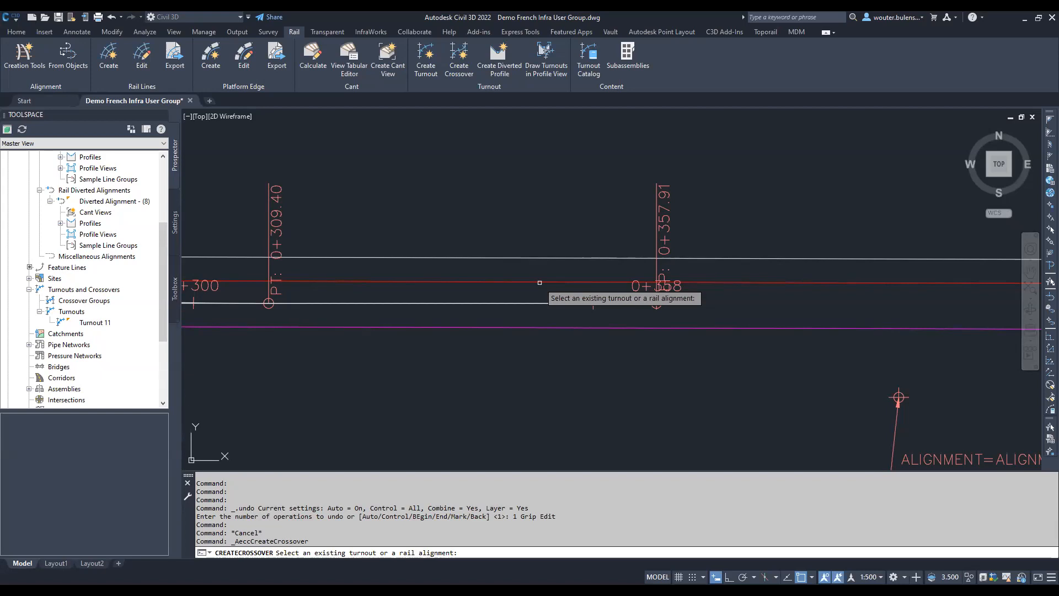
click(540, 283)
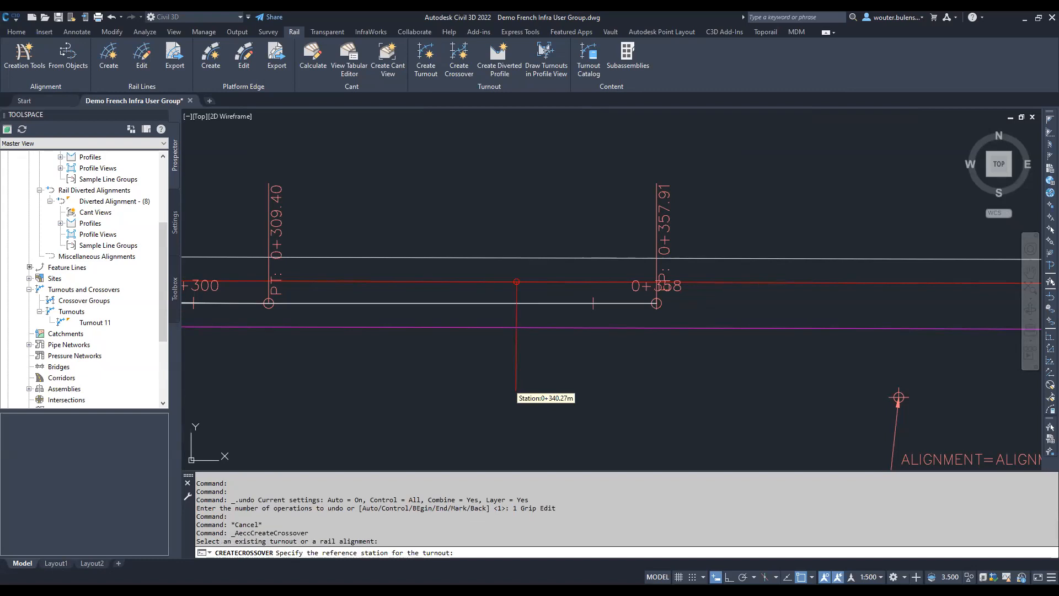
click(523, 282)
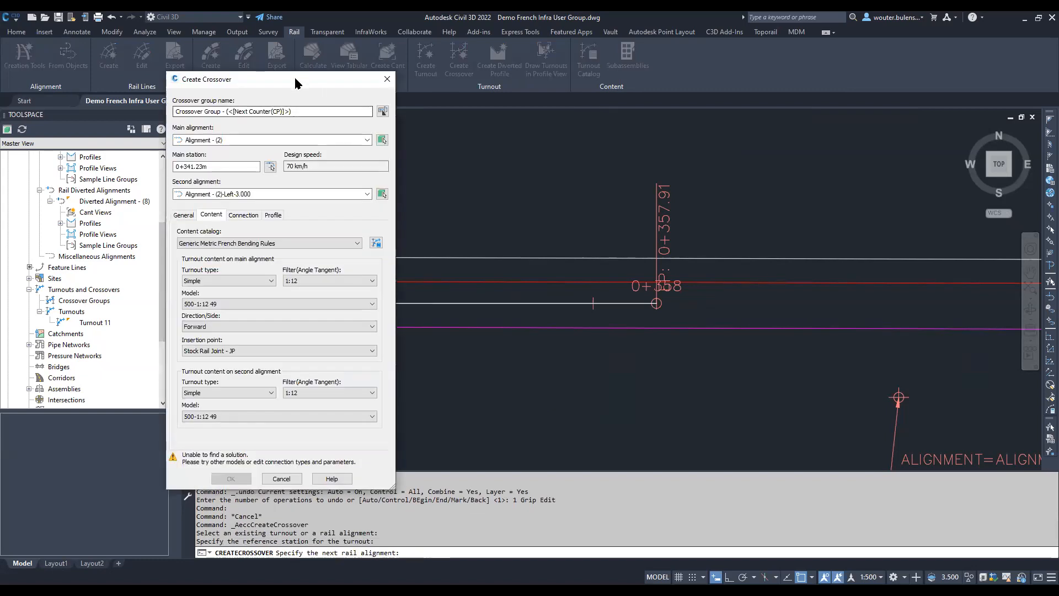
drag(295, 82, 211, 64)
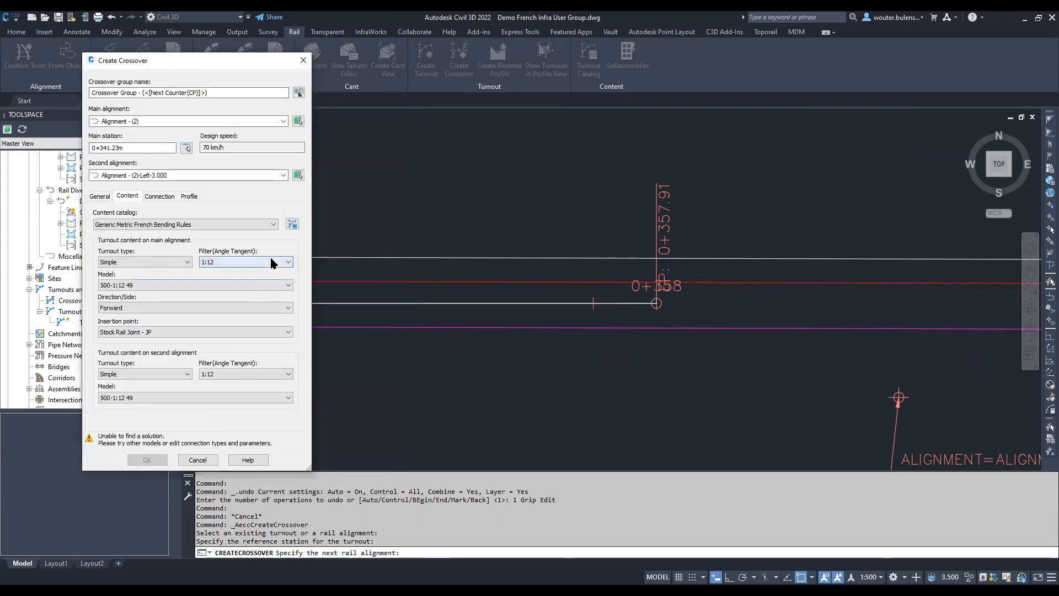
Set the second alignment's turnout to angle tangent 1:14 and the main alignment's turnout model to 500-1:12 54
click(247, 373)
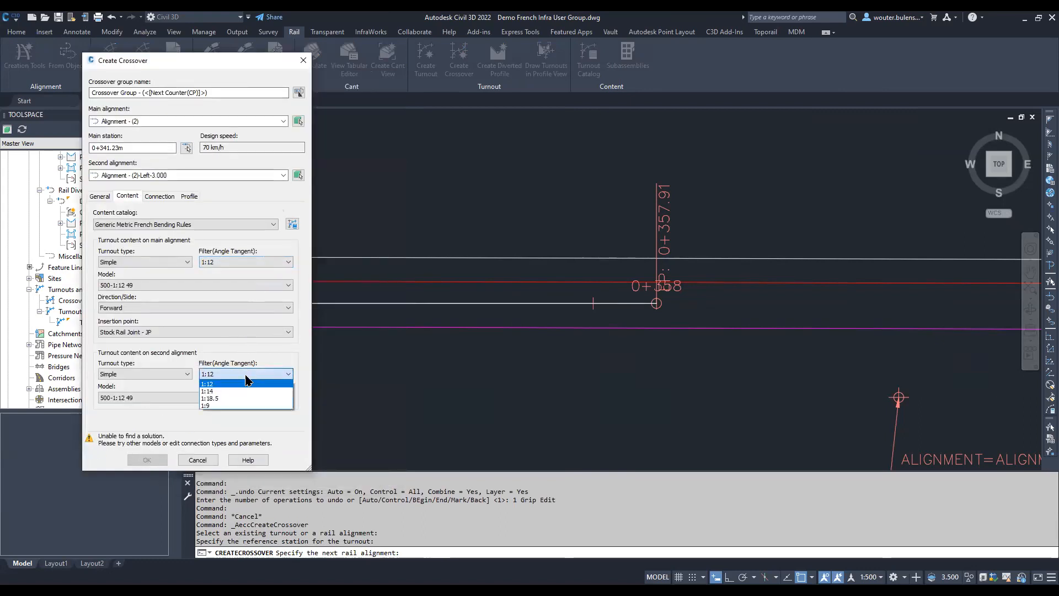
click(240, 391)
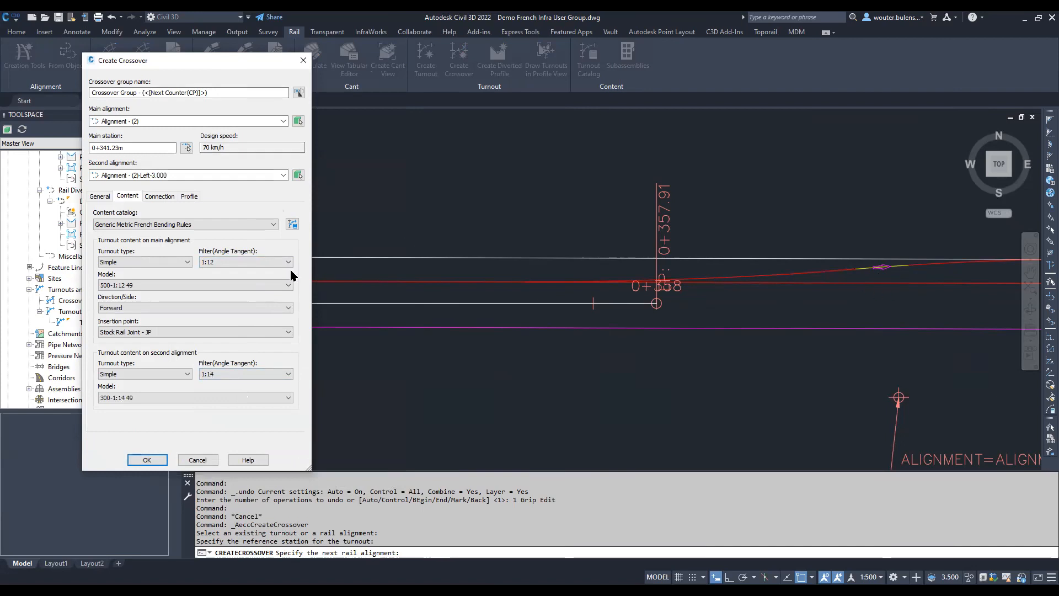
click(268, 282)
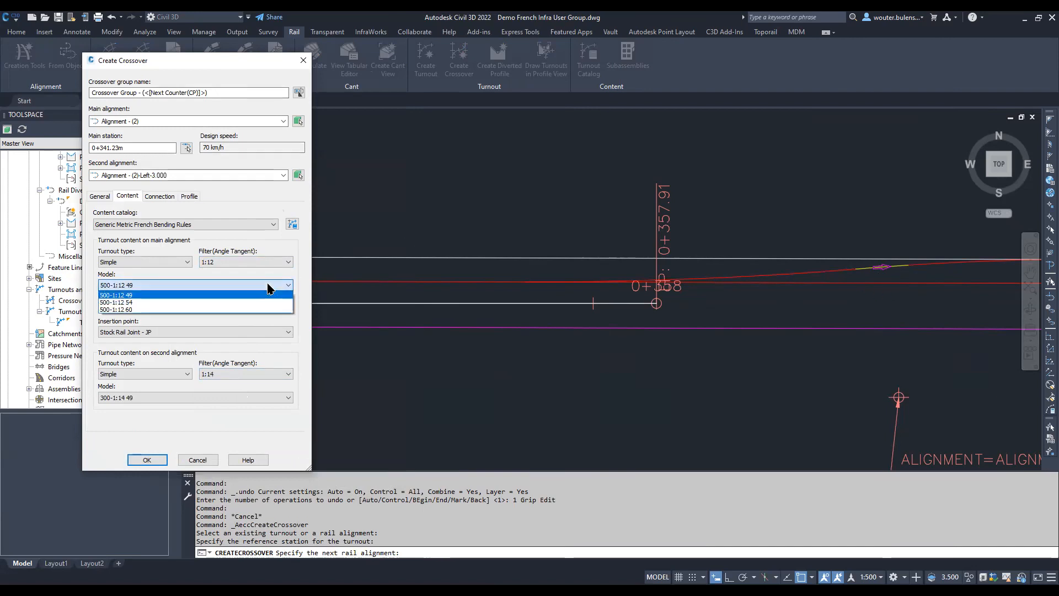
click(199, 302)
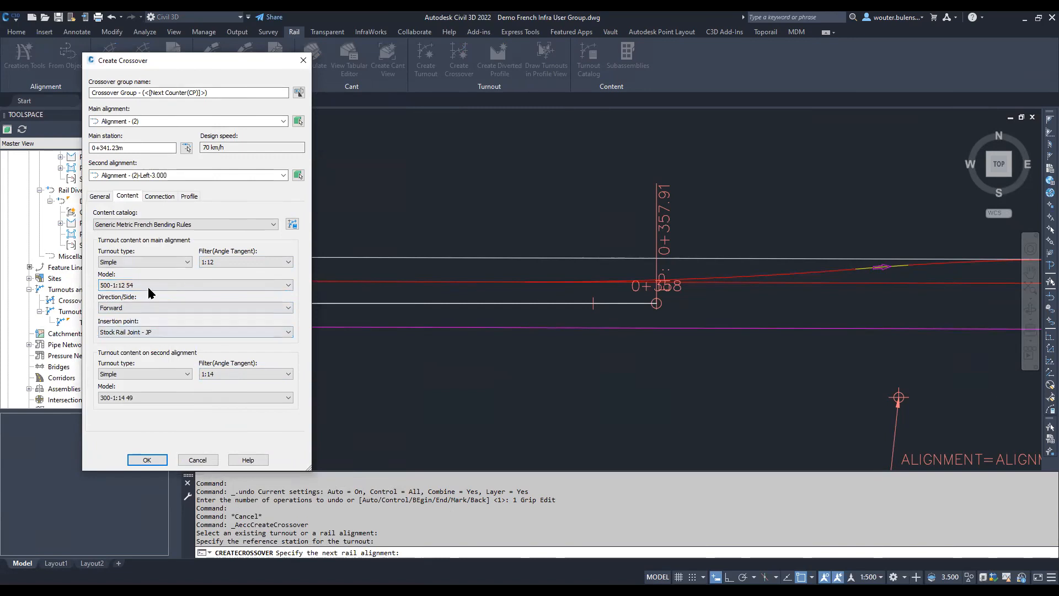
Choose the Tangent / Curve connection type, review the connection profile settings, and create the crossover
click(160, 197)
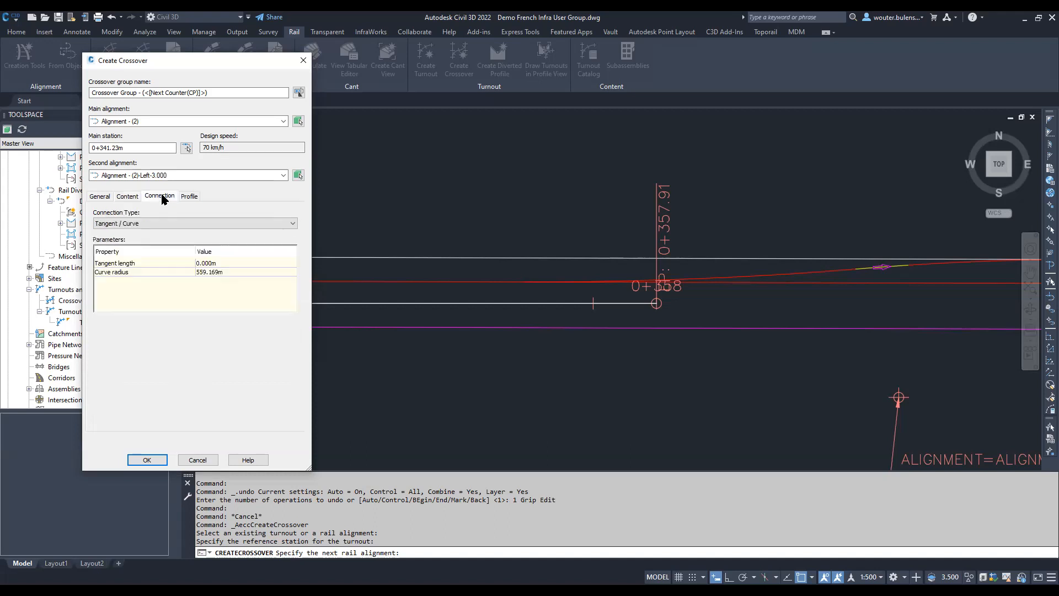
click(160, 222)
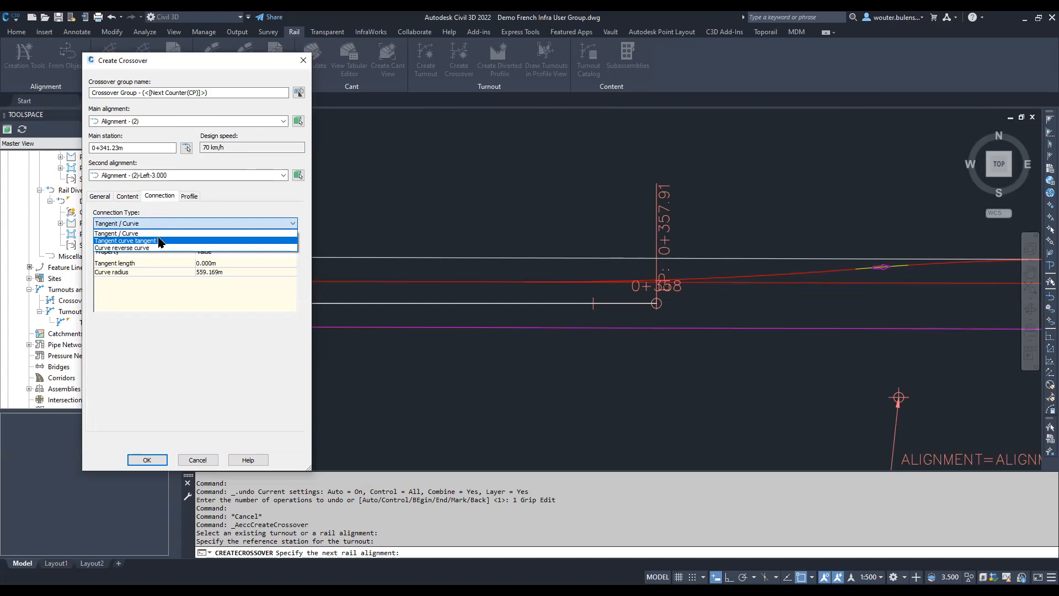
click(141, 234)
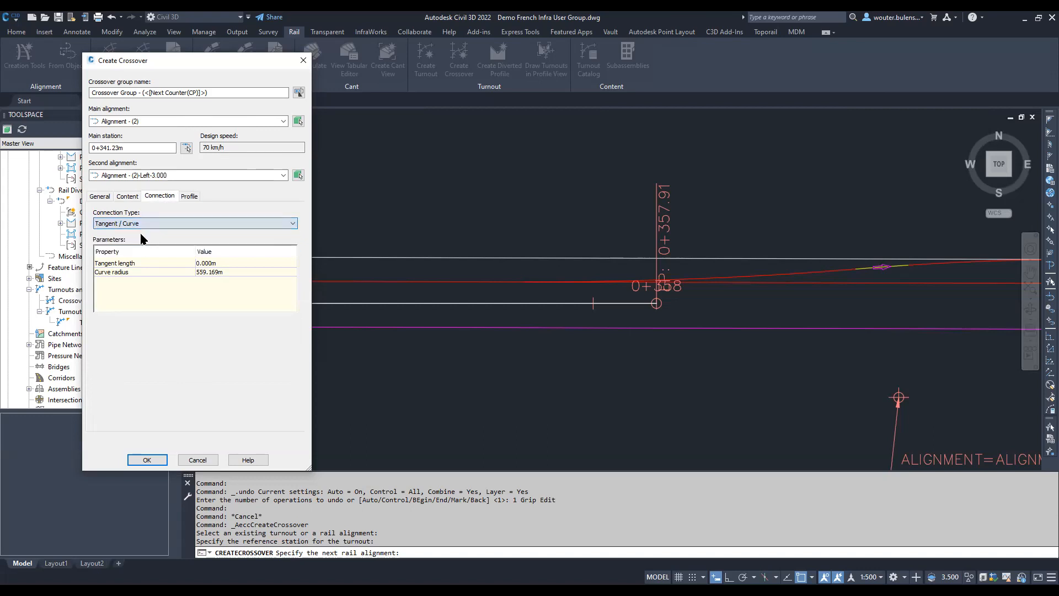
click(189, 198)
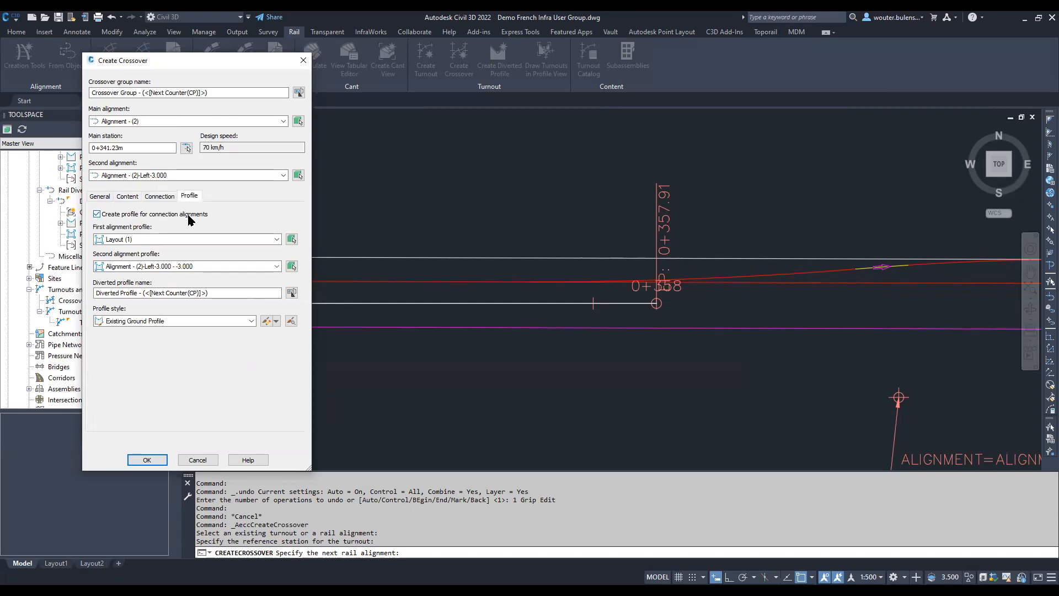
click(154, 462)
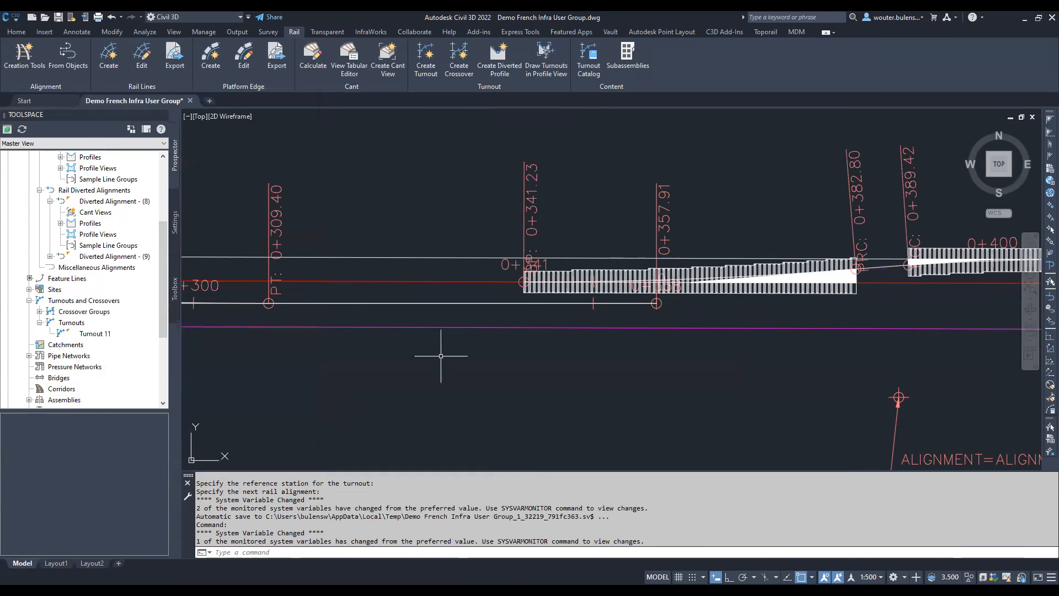
Move the crossover along Alignment - (2) by its first turnout so that it starts at about station 0+384.59
scroll(292, 275, down, 4)
scroll(479, 268, up, 4)
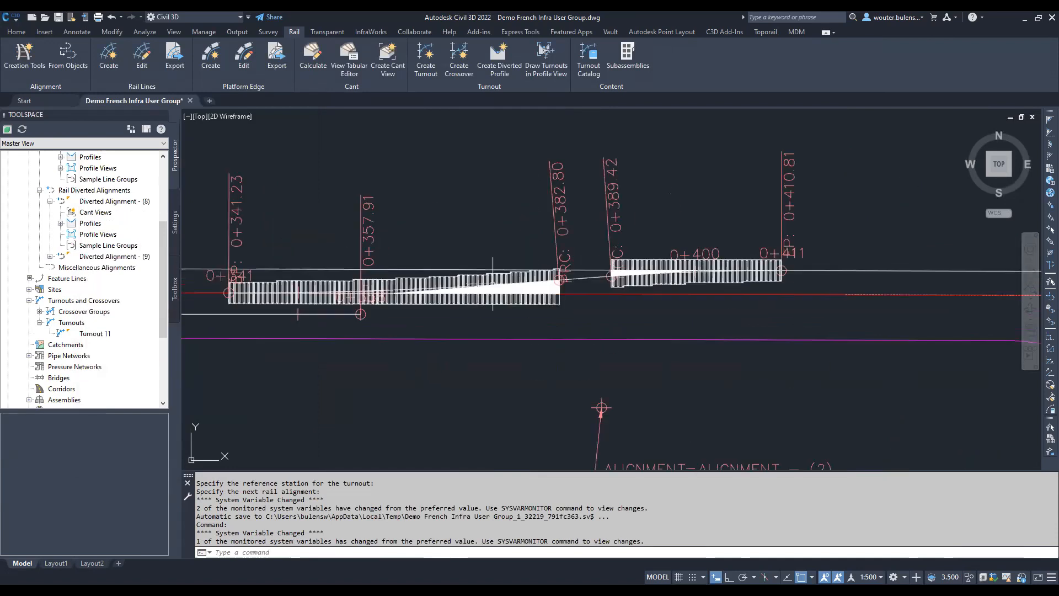
click(480, 281)
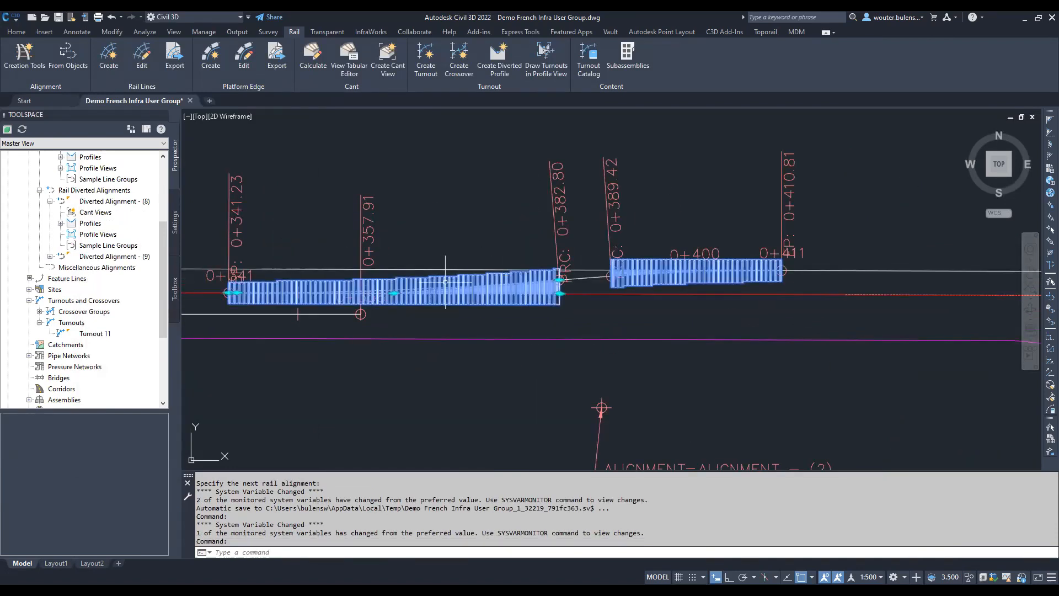
scroll(446, 281, down, 2)
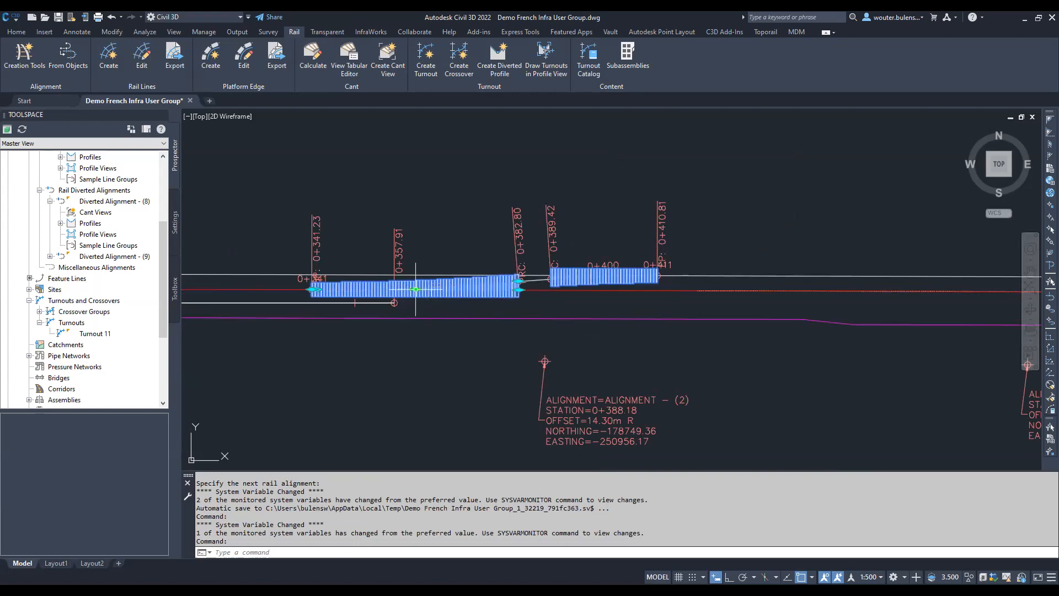
click(416, 290)
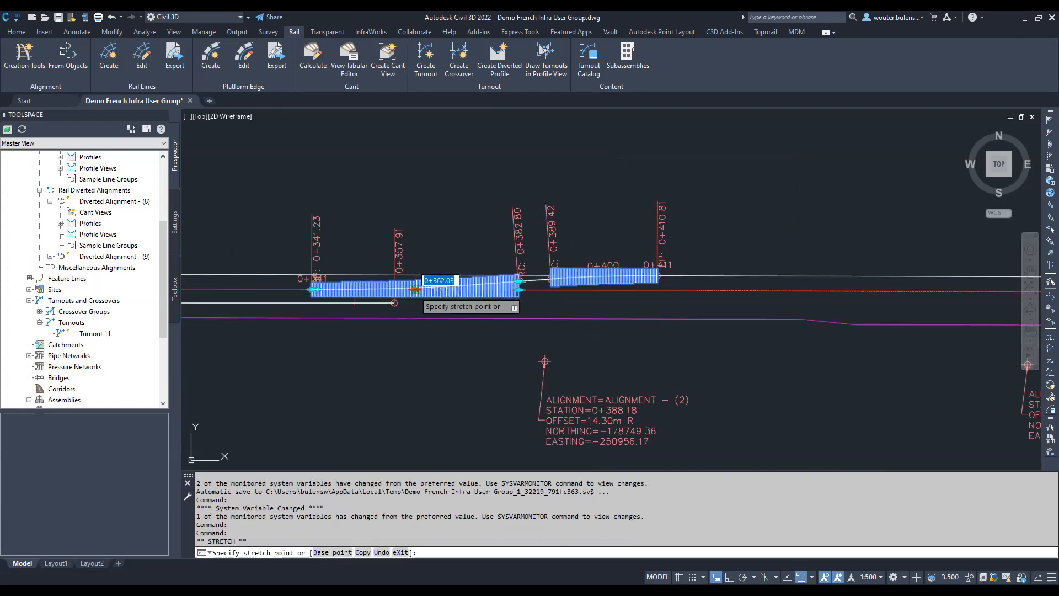
click(629, 365)
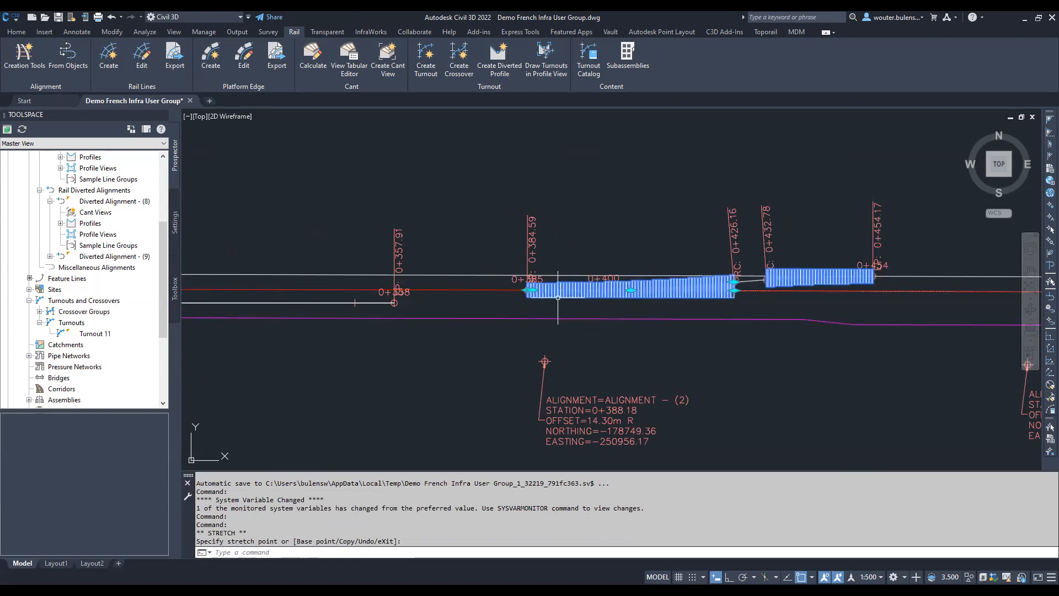
scroll(479, 277, down, 2)
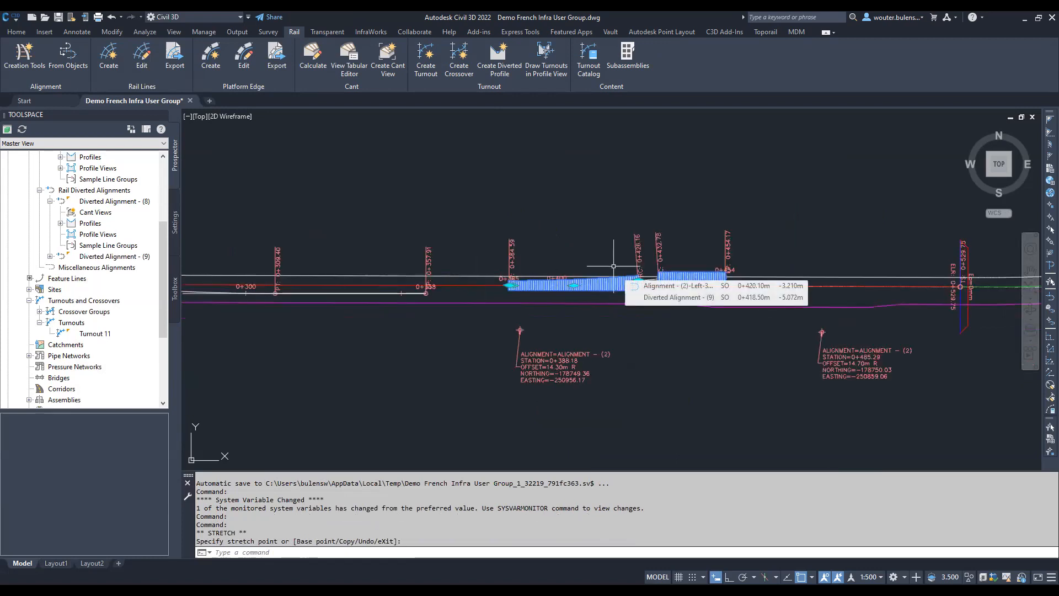
key(Escape)
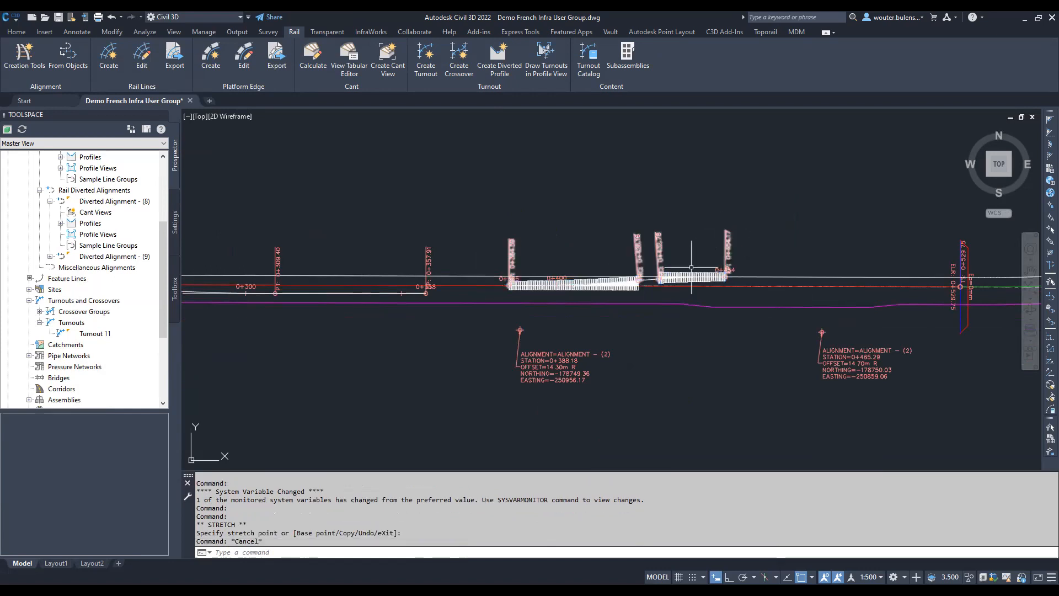
Move the crossover farther along by its second turnout, so that the first turnout starts at about station 0+407.32
scroll(692, 267, up, 4)
key(Escape)
click(659, 270)
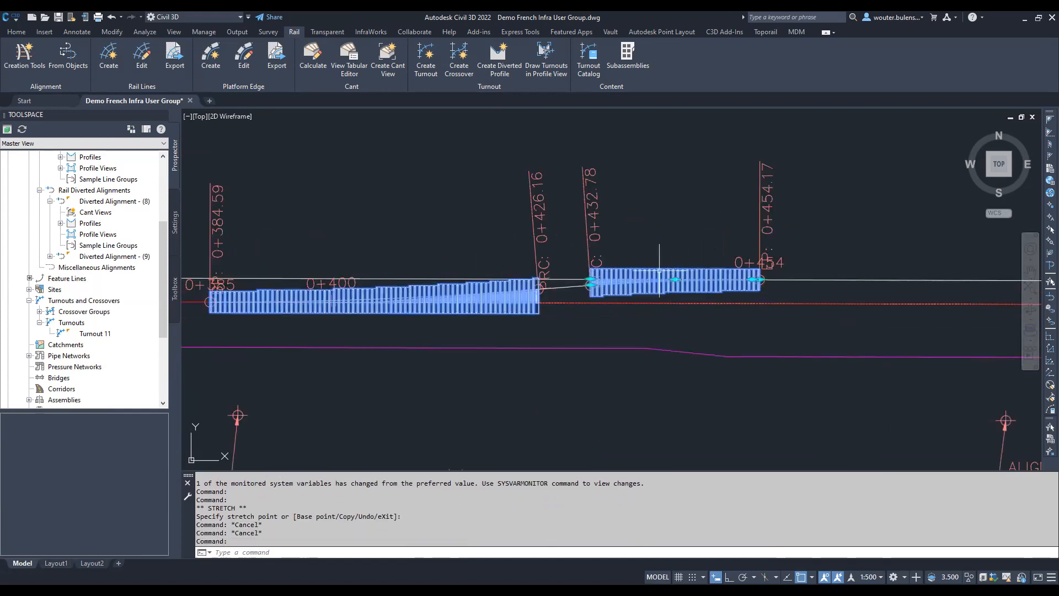
click(676, 280)
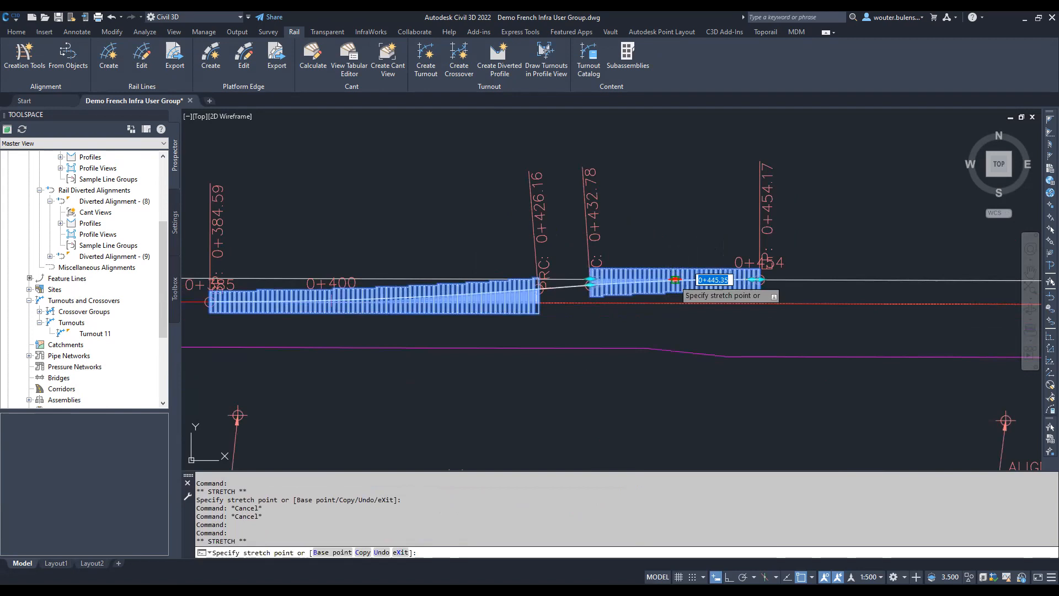
key(Escape)
scroll(530, 208, down, 4)
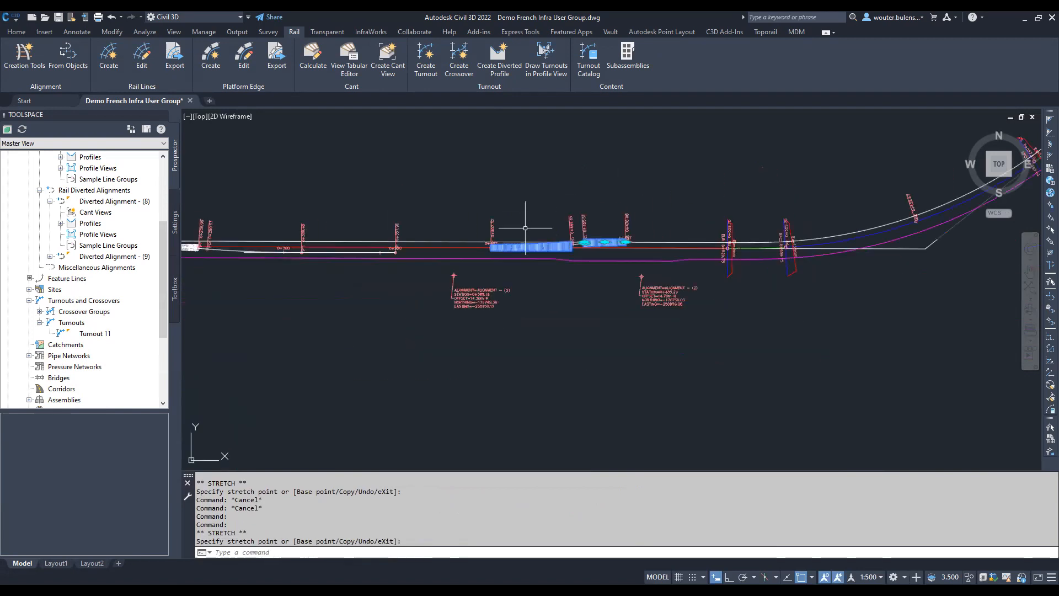
mouse_move(534, 202)
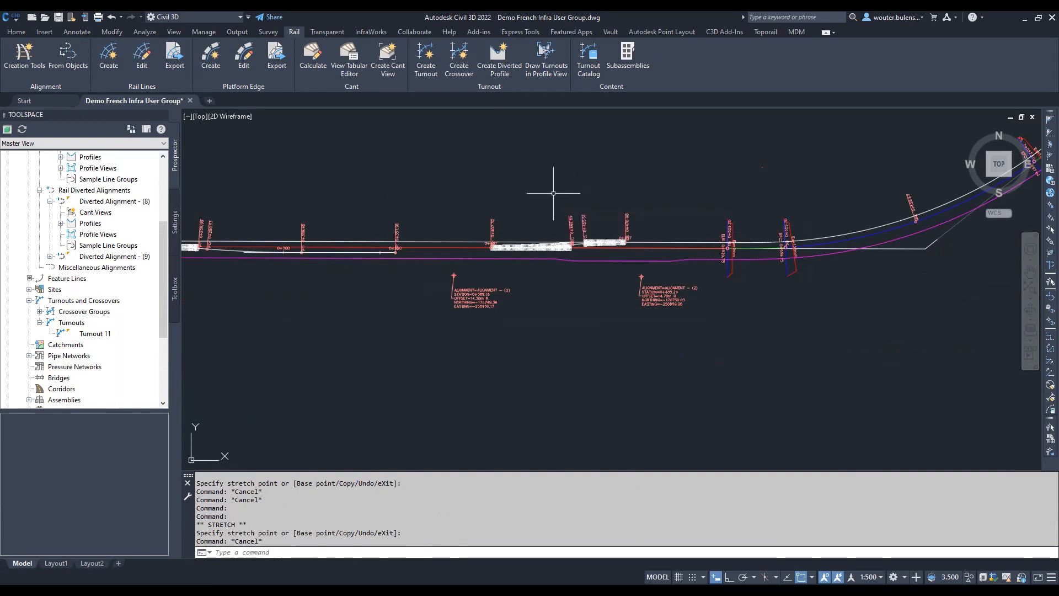
Draw the three turnouts of the plan in the Alignment - (2) profile view
scroll(579, 185, down, 3)
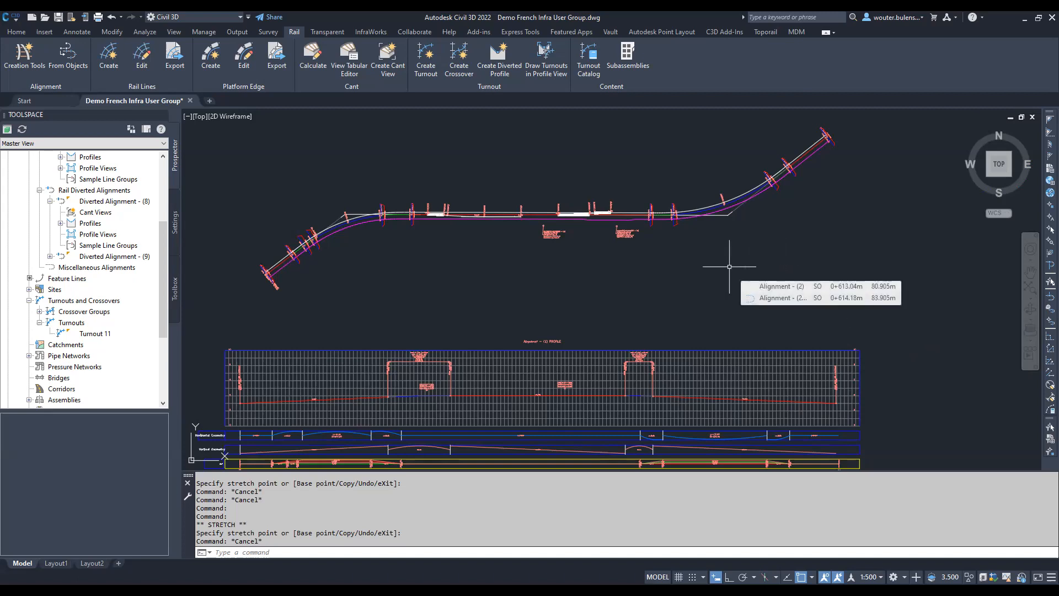
scroll(591, 209, up, 8)
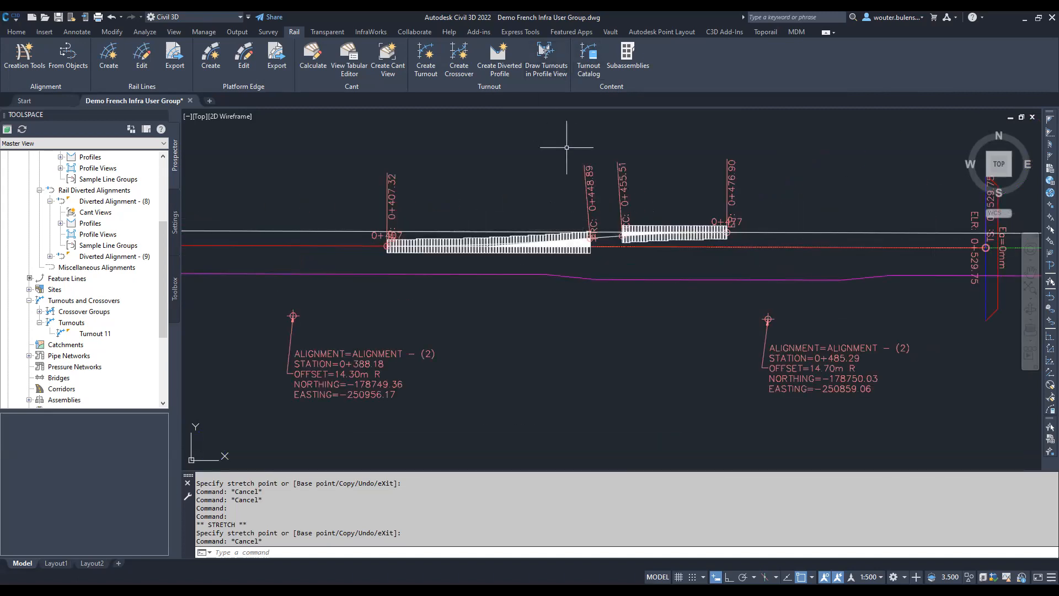
scroll(568, 155, down, 8)
scroll(636, 158, down, 2)
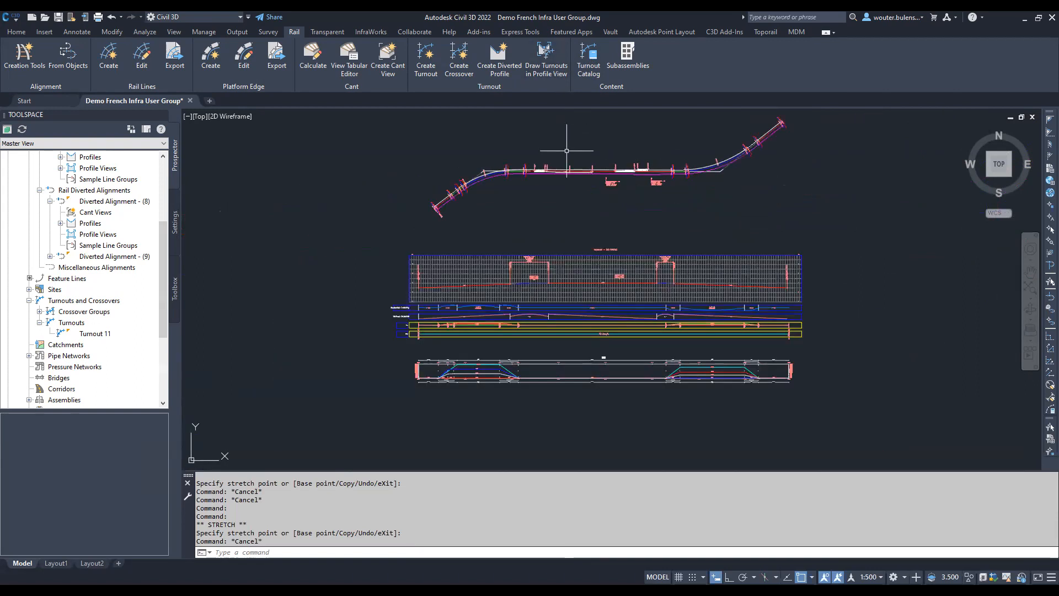
scroll(574, 187, up, 2)
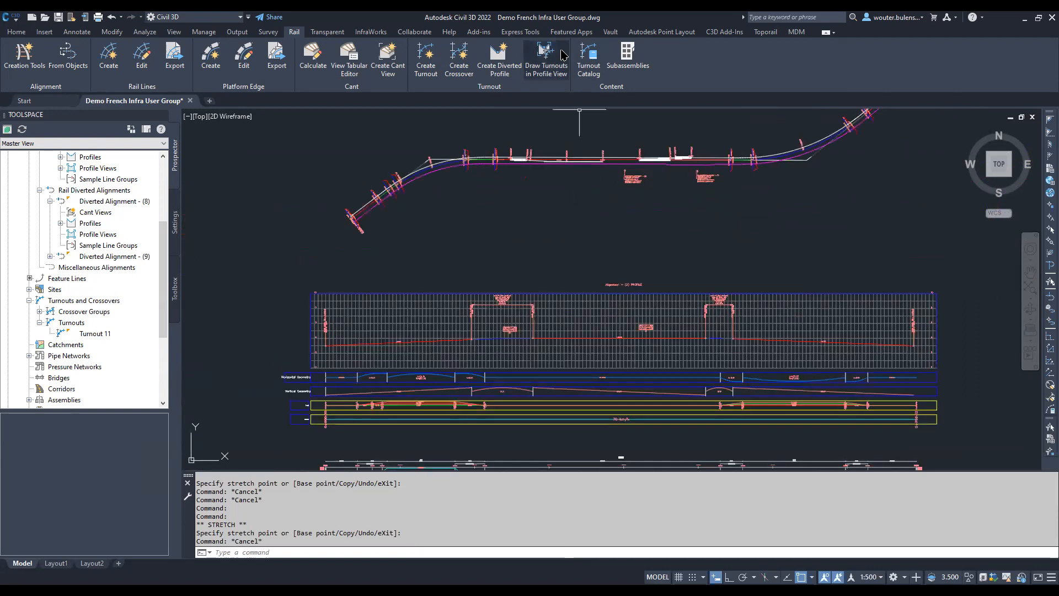
click(545, 55)
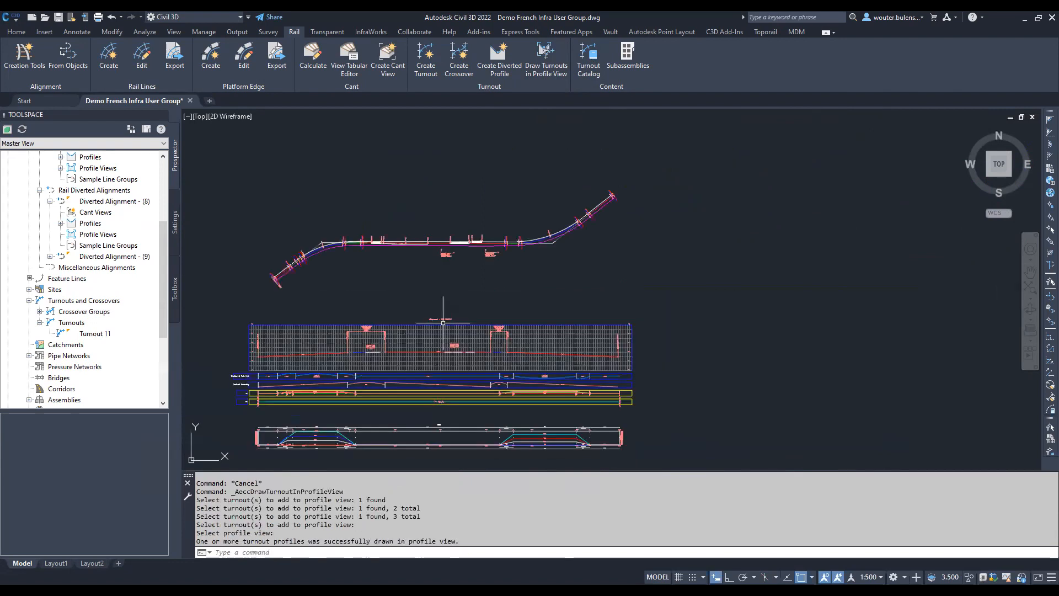
Open the label settings of Turnout 11 from the profile view and add a Turnout Dimension Profile Label in the Standard style
scroll(372, 330, up, 8)
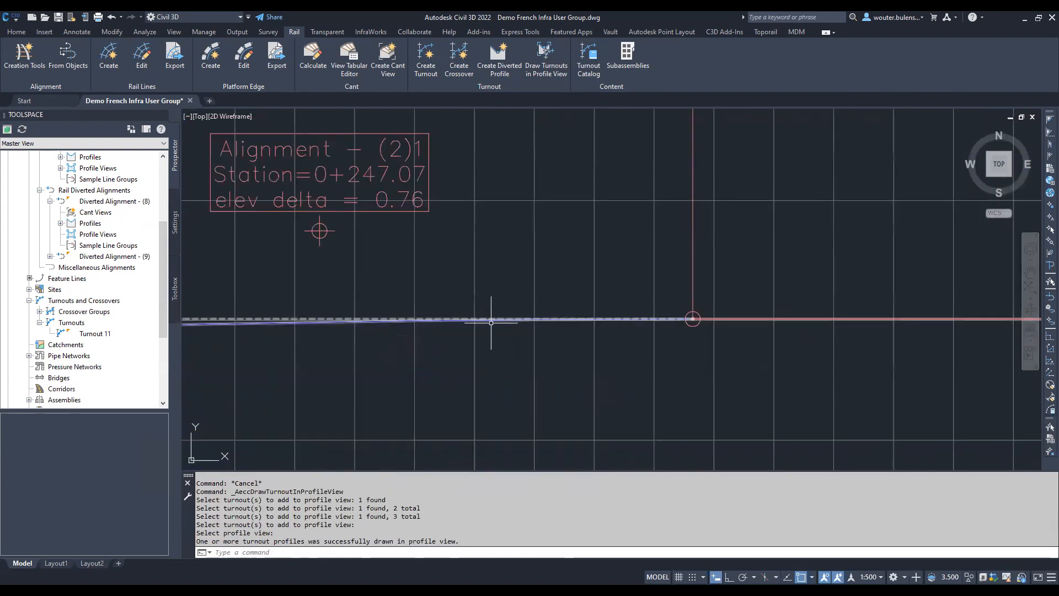
scroll(568, 324, down, 3)
scroll(413, 322, up, 6)
scroll(404, 316, up, 4)
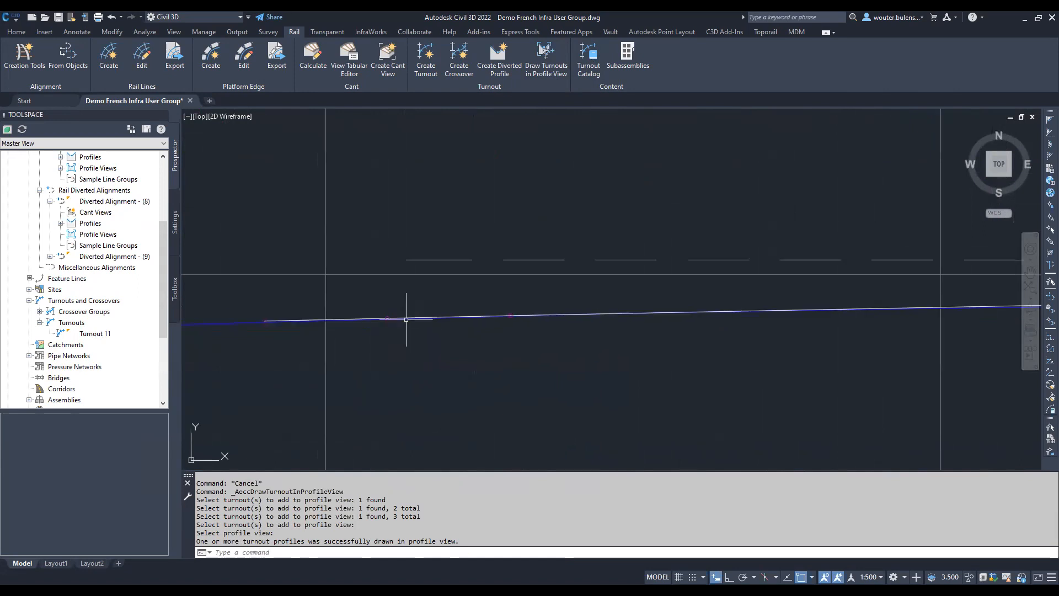
click(407, 318)
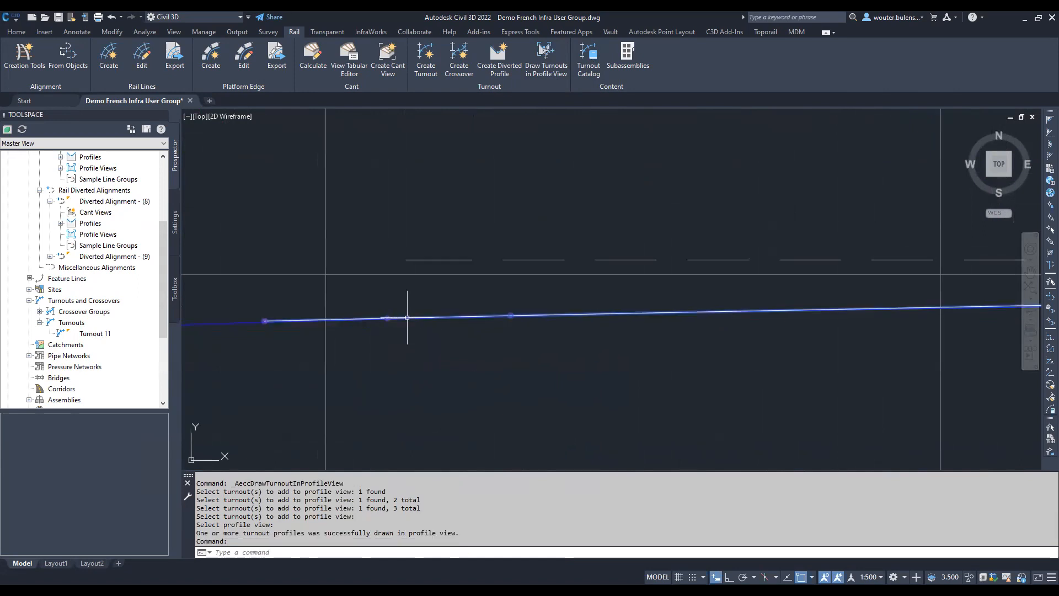
right_click(407, 318)
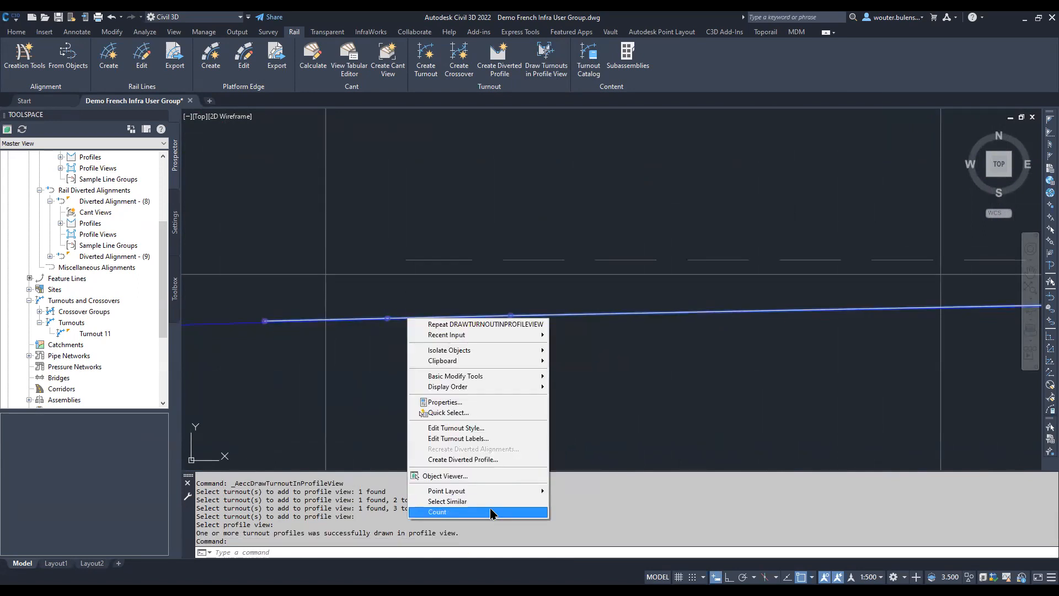
click(478, 443)
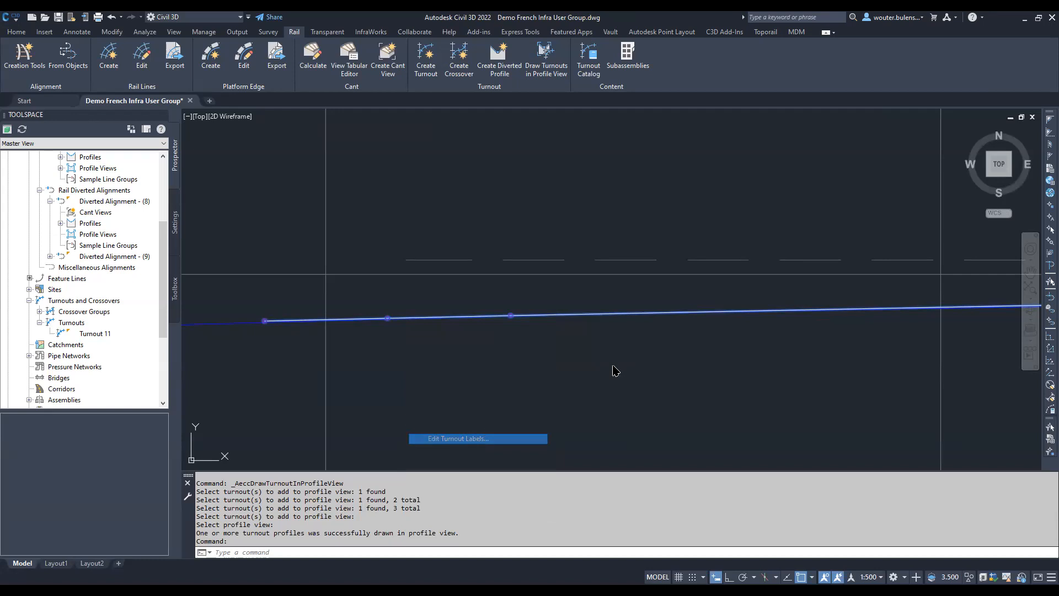
click(266, 313)
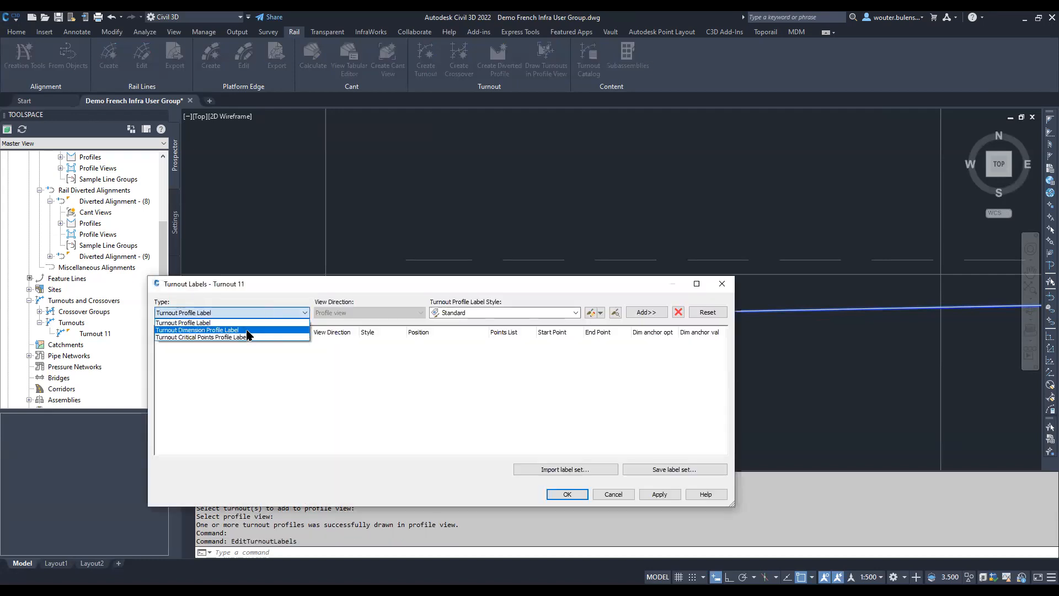
click(251, 330)
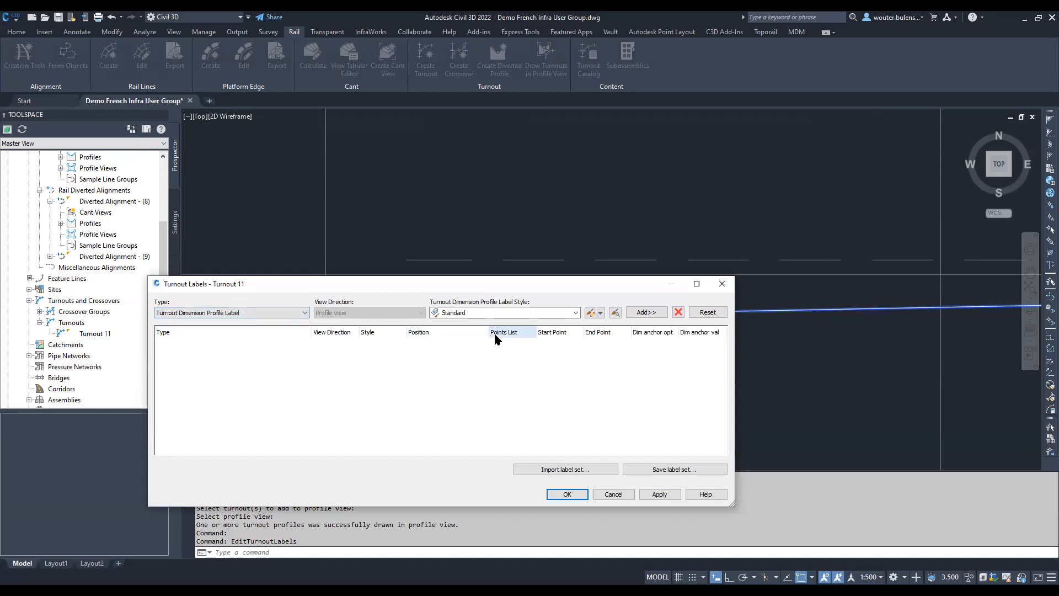
click(646, 312)
Add a Turnout Profile Label in the Standard style to Turnout 11 and apply both labels
click(303, 314)
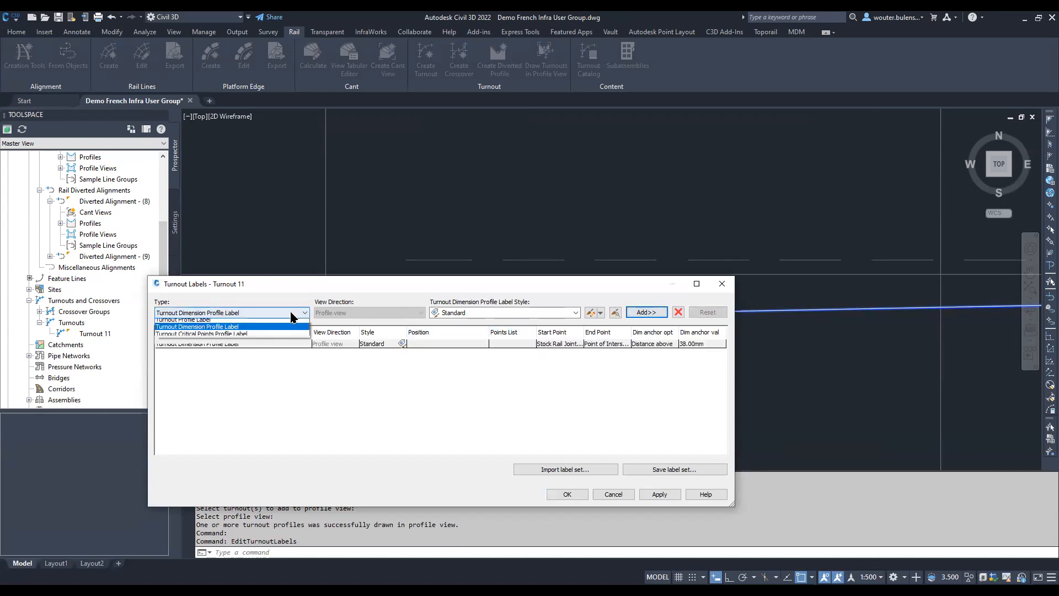
click(232, 322)
click(647, 313)
click(279, 313)
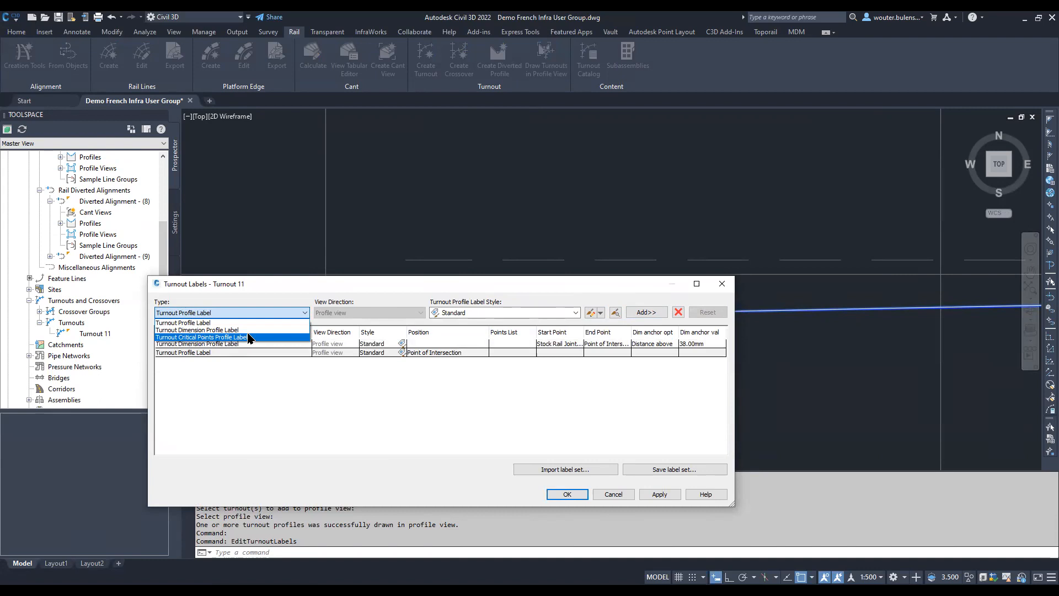
click(468, 281)
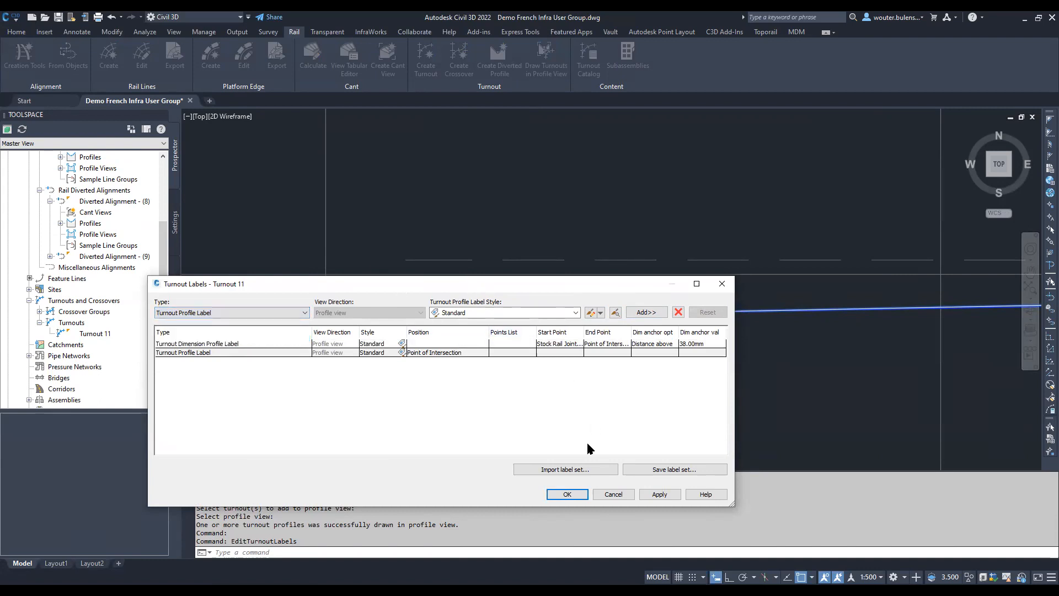
click(662, 495)
click(572, 495)
Move Turnout 11's dimension label anchor down, close above the profile line and below the station label box
scroll(381, 302, up, 5)
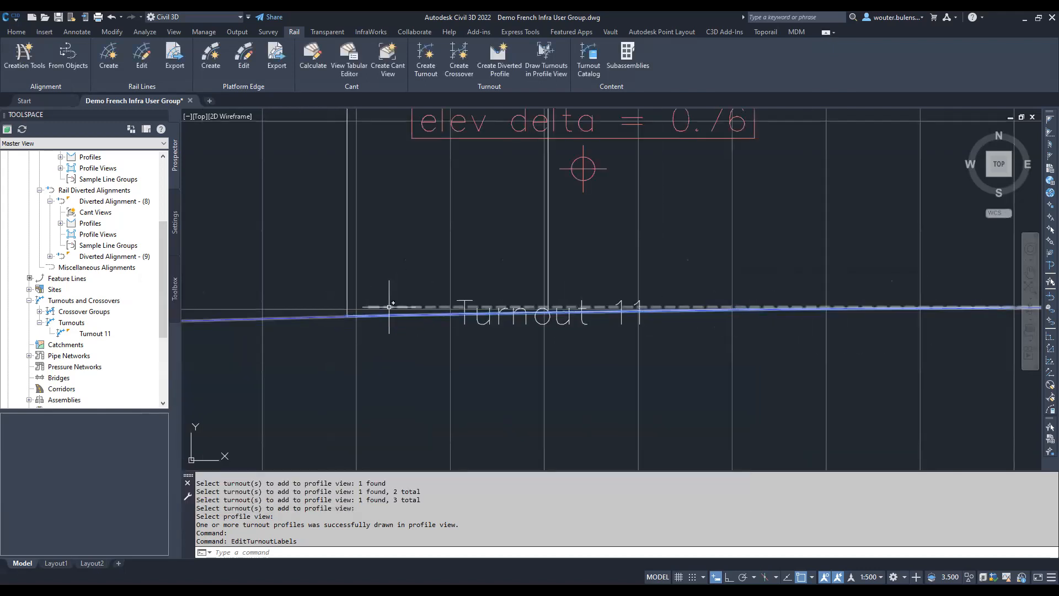
scroll(389, 307, down, 4)
click(401, 184)
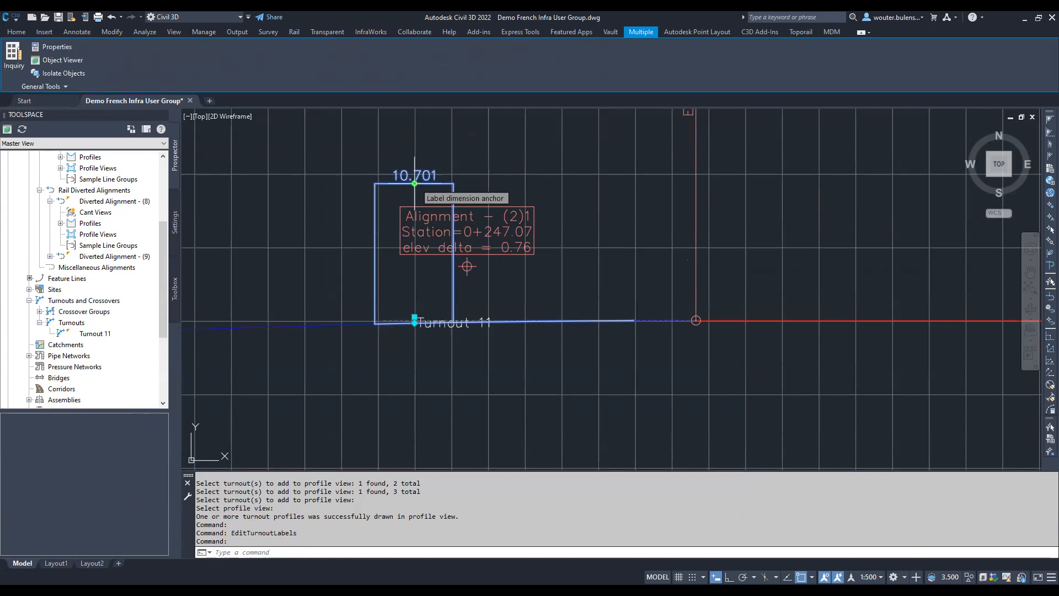
click(414, 184)
click(414, 300)
key(Escape)
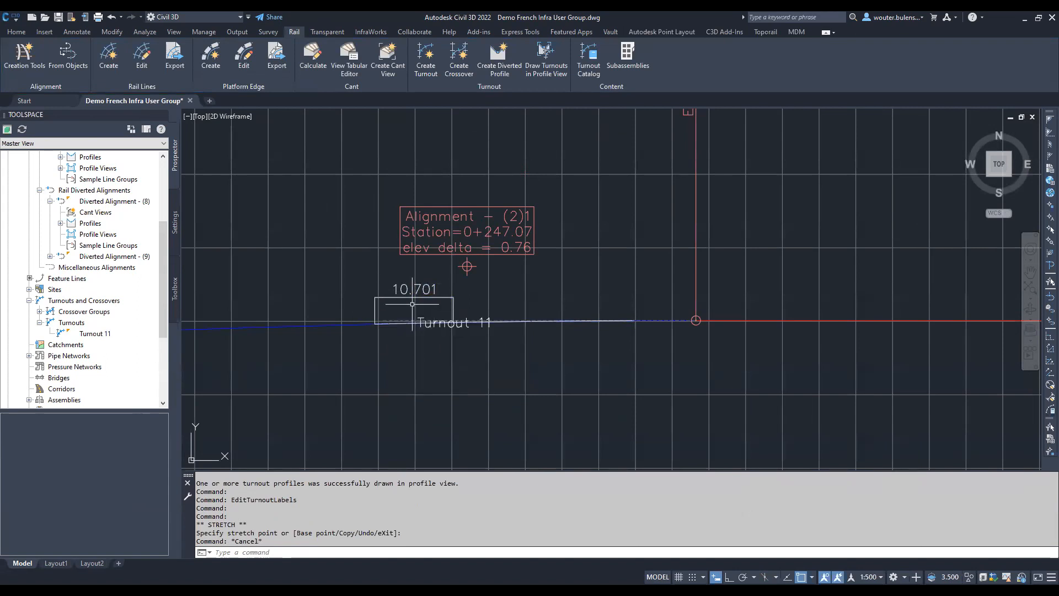
scroll(396, 299, up, 3)
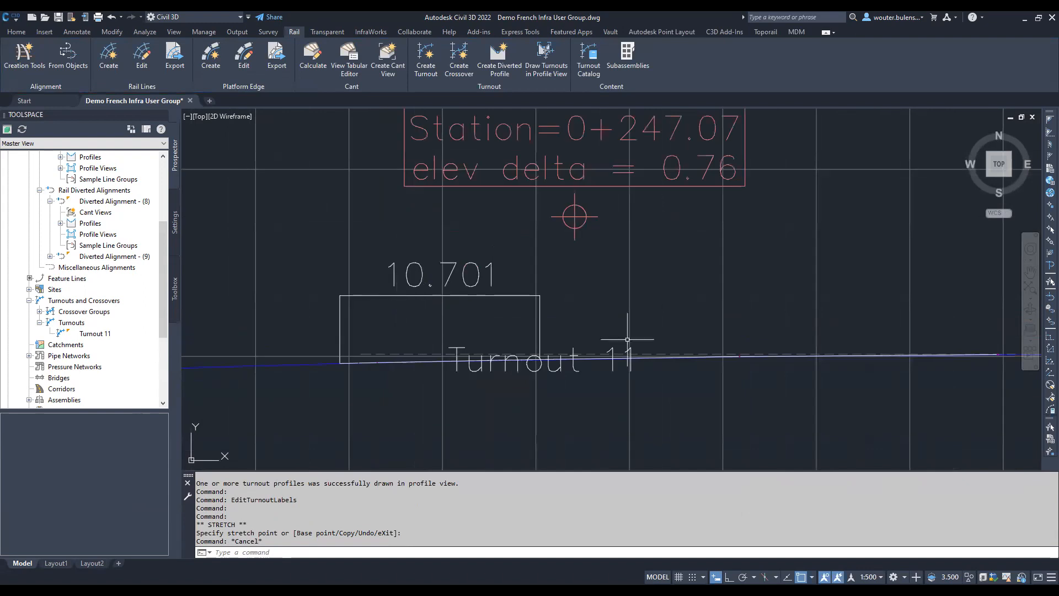
scroll(500, 338, down, 3)
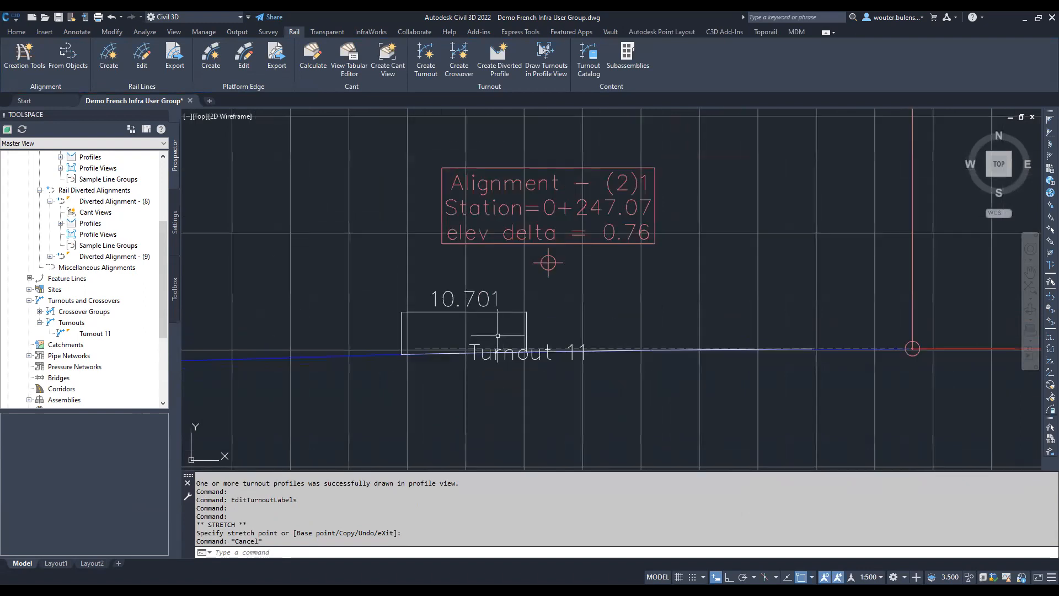
Move Turnout 11 in plan along Alignment - (2) toward the crossover, placing it on the straight before it
scroll(445, 347, down, 5)
scroll(397, 353, up, 4)
scroll(401, 357, down, 4)
scroll(402, 358, down, 3)
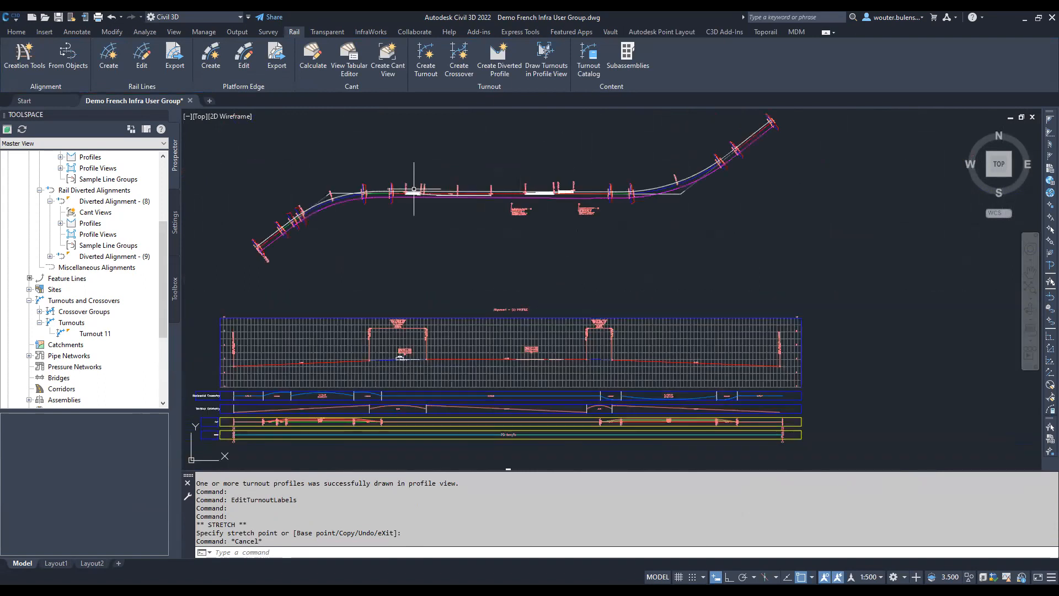
scroll(435, 218, up, 6)
click(435, 234)
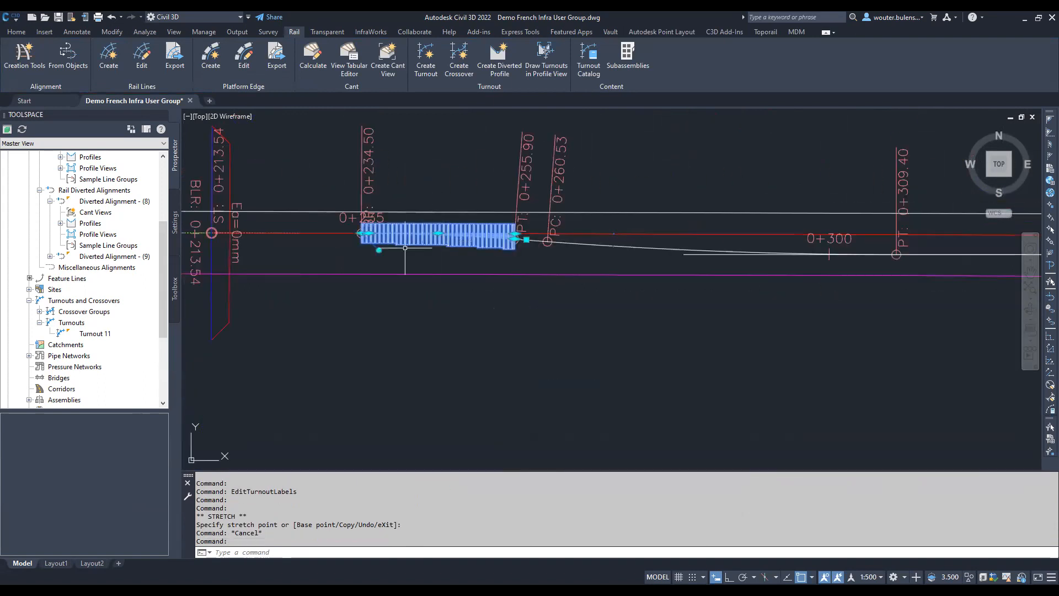
scroll(433, 235, down, 3)
scroll(454, 192, down, 2)
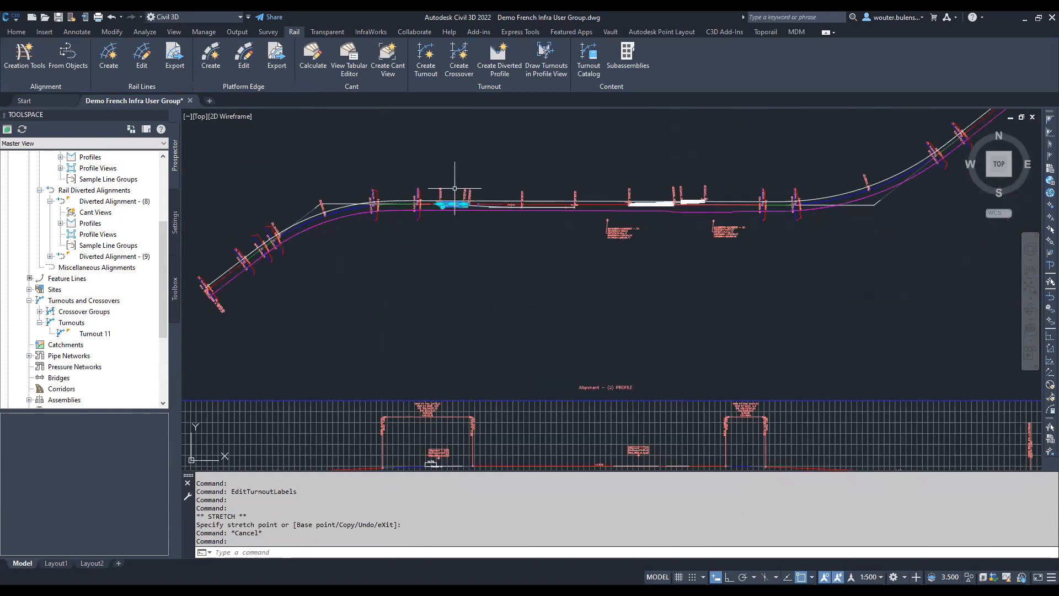
middle_drag(455, 192, 486, 161)
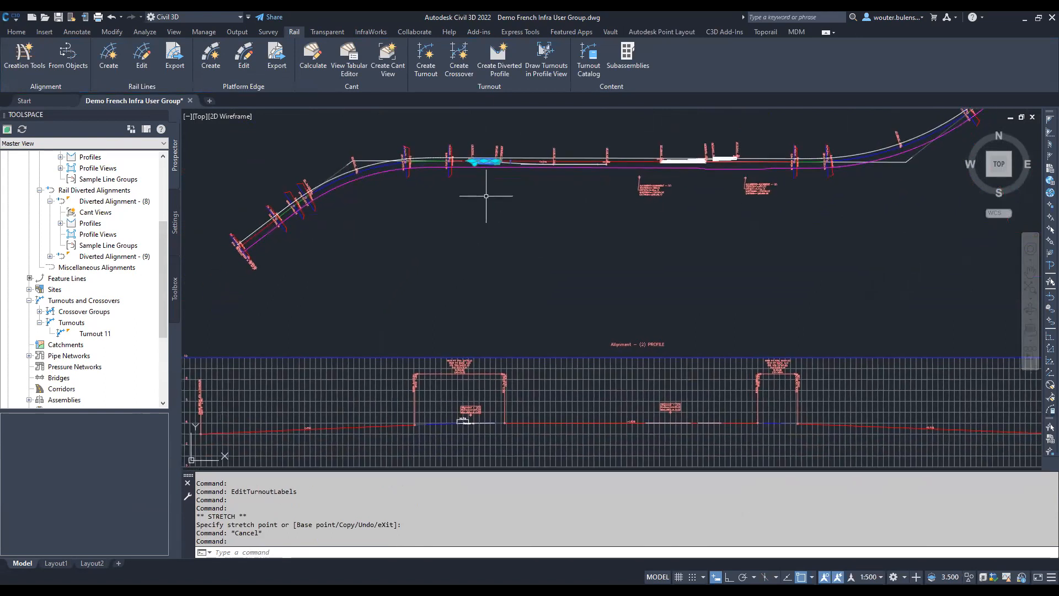
click(486, 161)
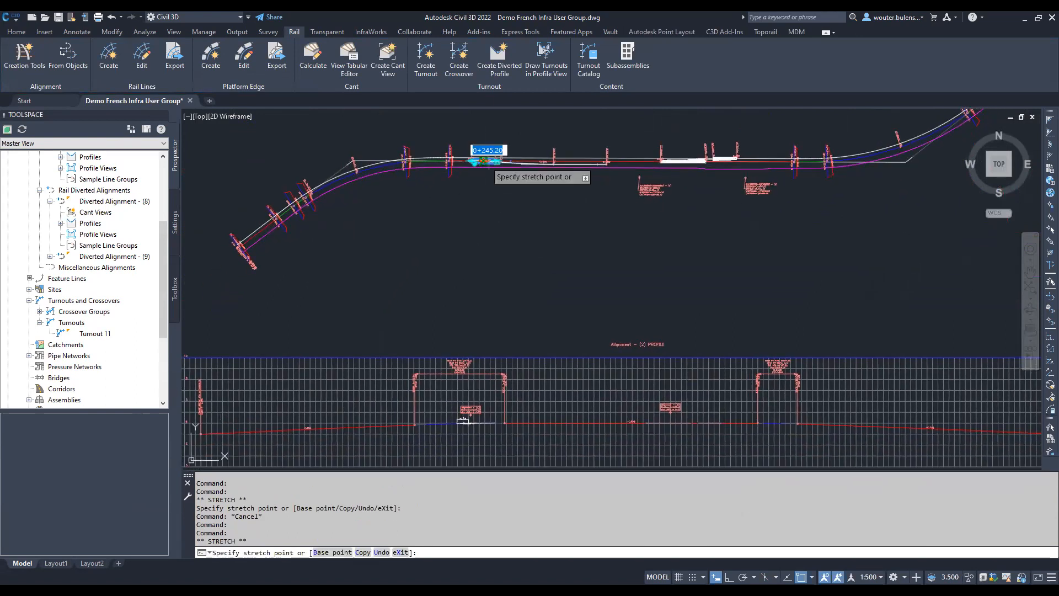
click(572, 161)
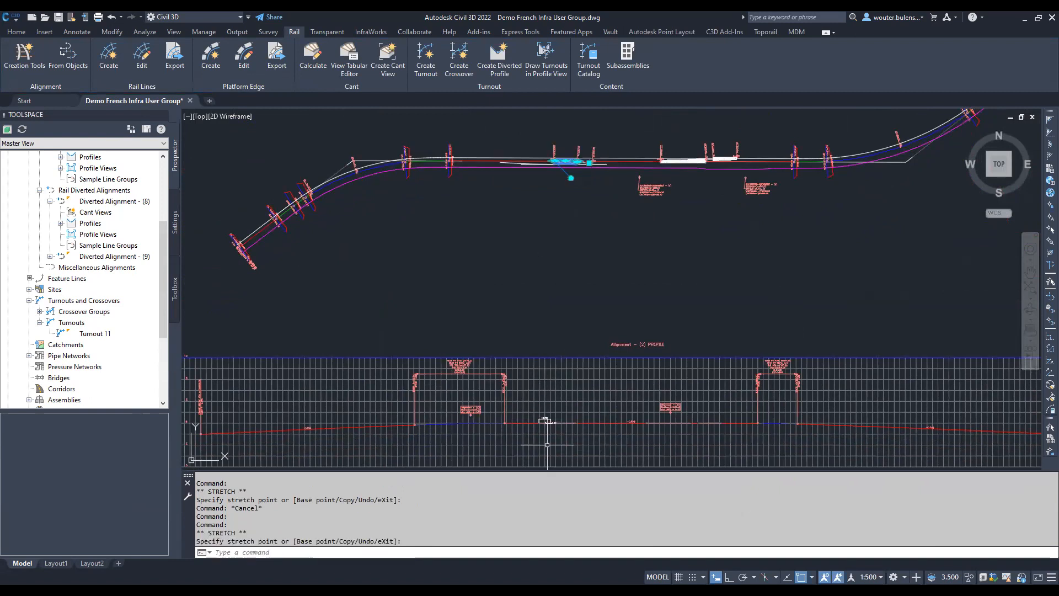
Check the position and labels of the moved Turnout 11 in the profile view and clear the selection
scroll(552, 430, up, 6)
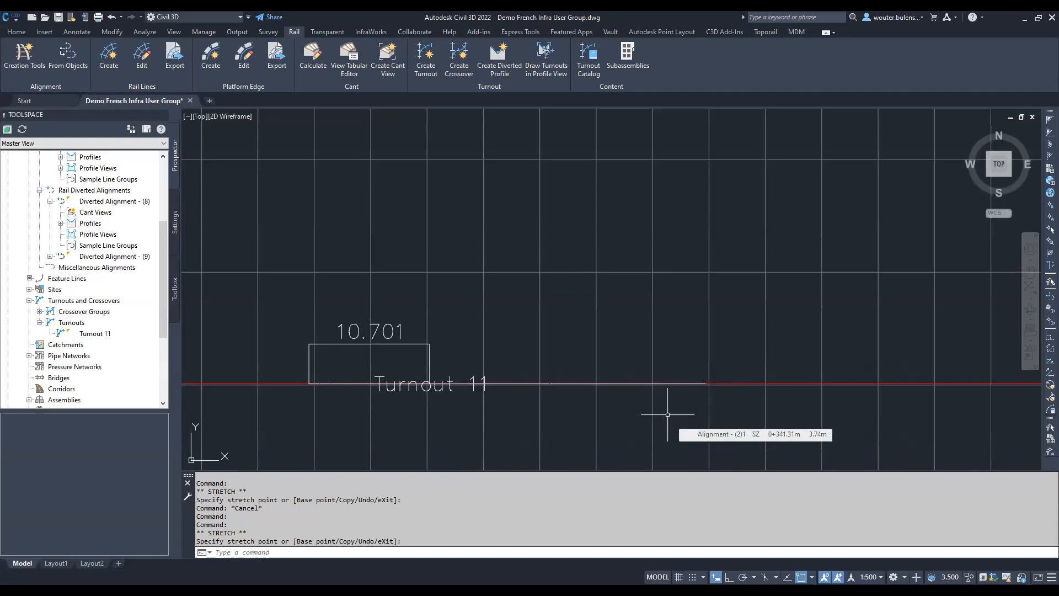
scroll(469, 332, down, 6)
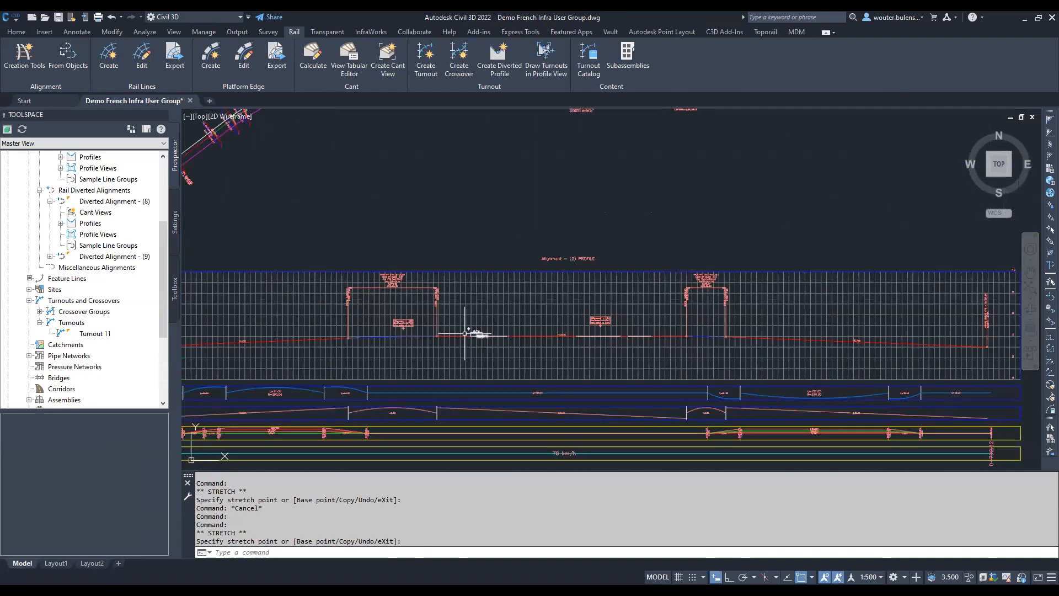
scroll(465, 333, down, 5)
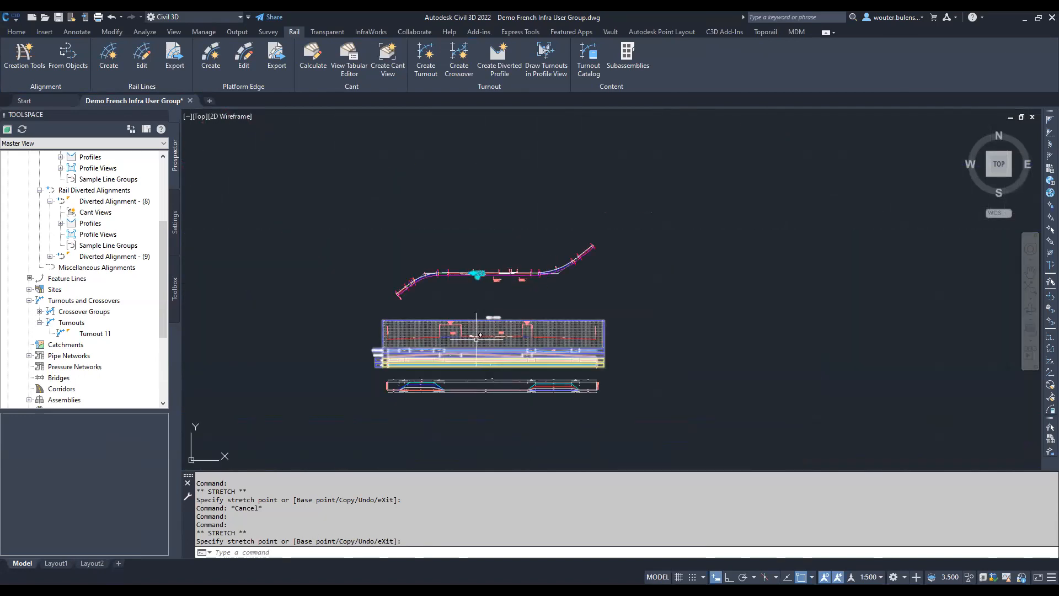
scroll(428, 334, down, 2)
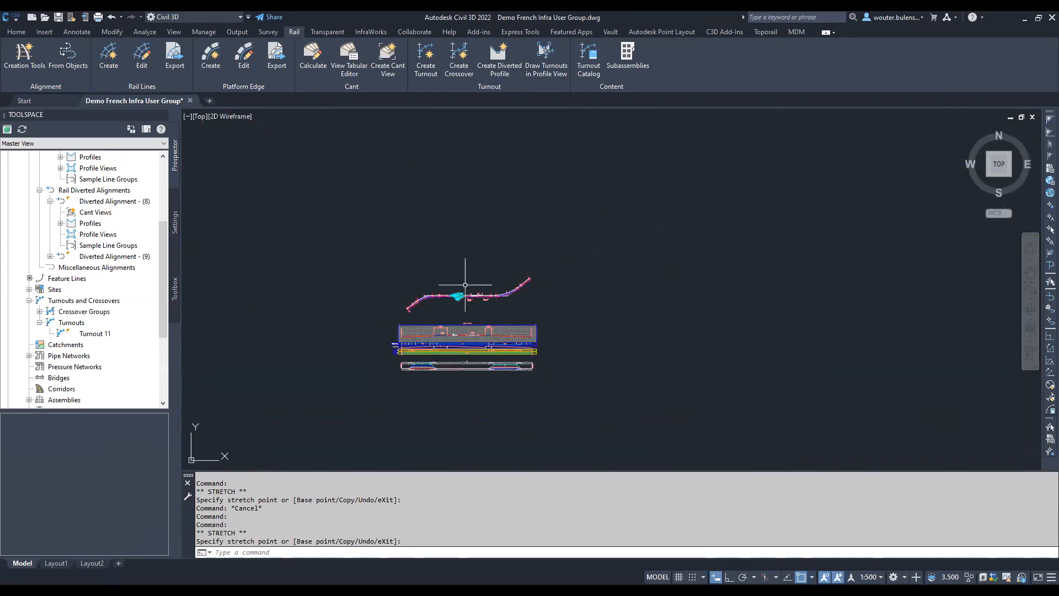
scroll(428, 320, up, 8)
key(Escape)
scroll(339, 281, down, 2)
Stretch the Alignment - (2) straight by moving its pass-through point from the crossover's first turnout to just beyond the crossover
scroll(696, 303, up, 4)
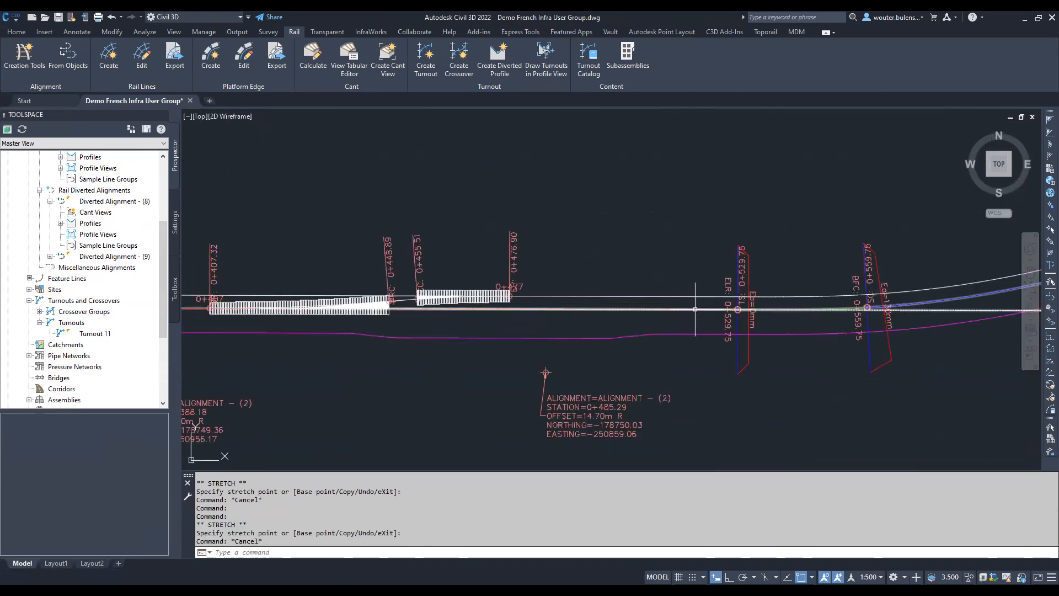
click(697, 309)
scroll(623, 292, down, 3)
scroll(623, 292, up, 3)
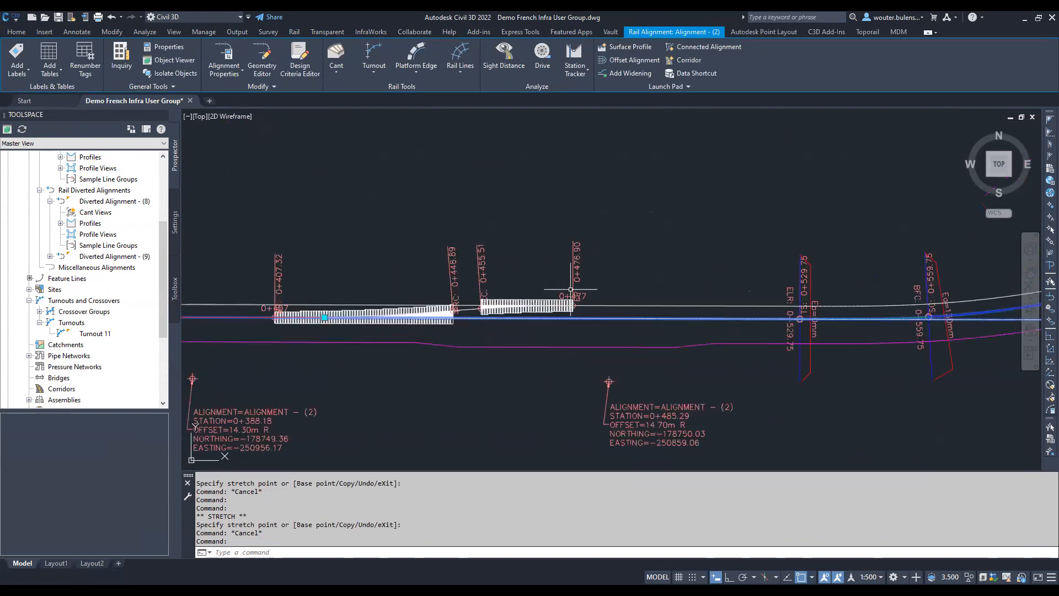
scroll(504, 305, down, 1)
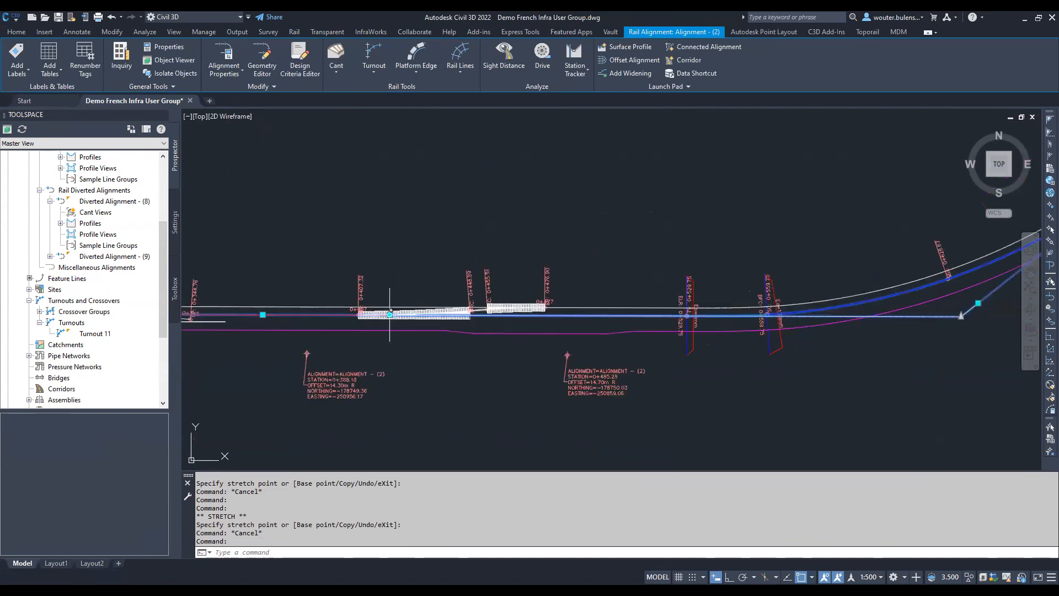
click(390, 314)
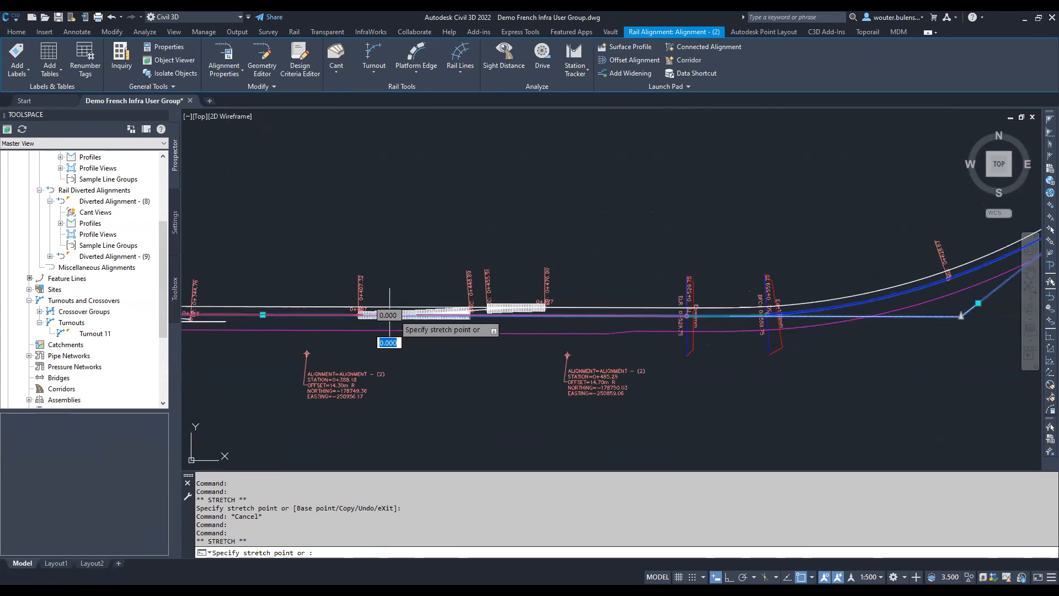
scroll(556, 318, up, 10)
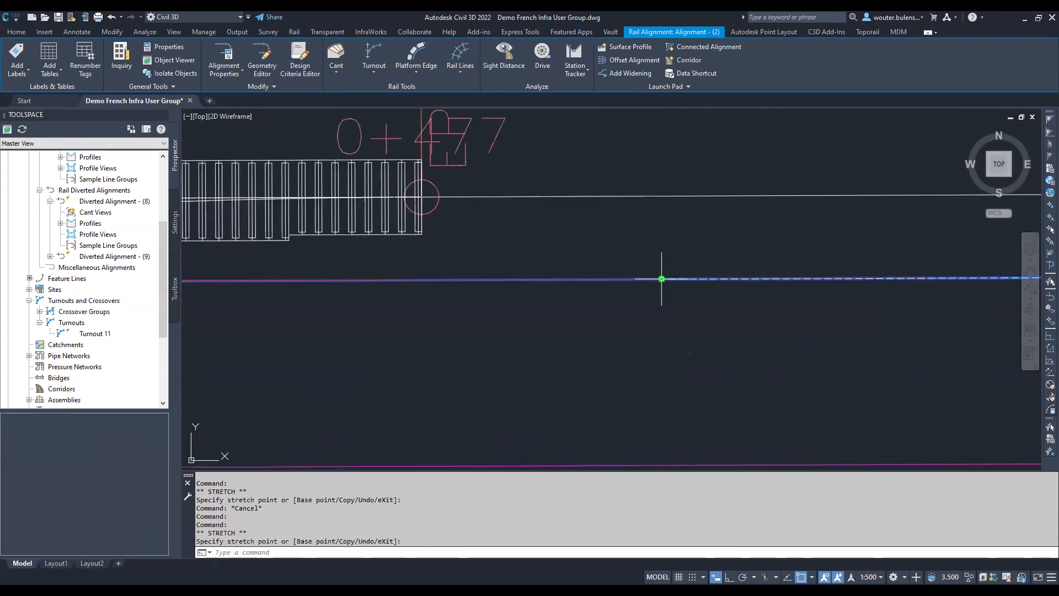
Examine how the crossover, its turnouts, the platform edge and the station labels follow the modified Alignment - (2)
scroll(661, 279, down, 5)
scroll(697, 268, down, 3)
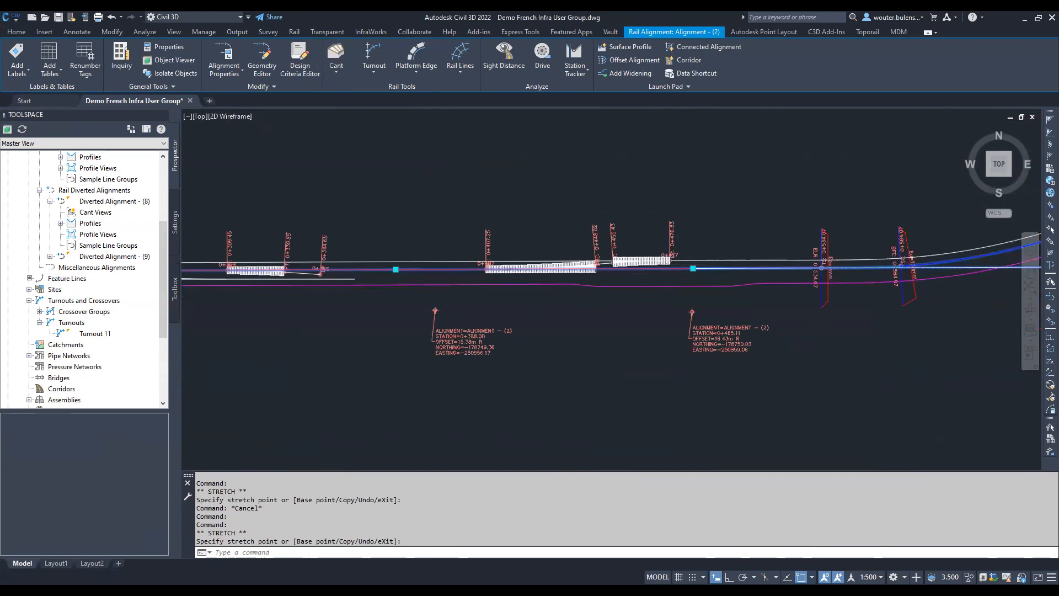
scroll(649, 273, up, 4)
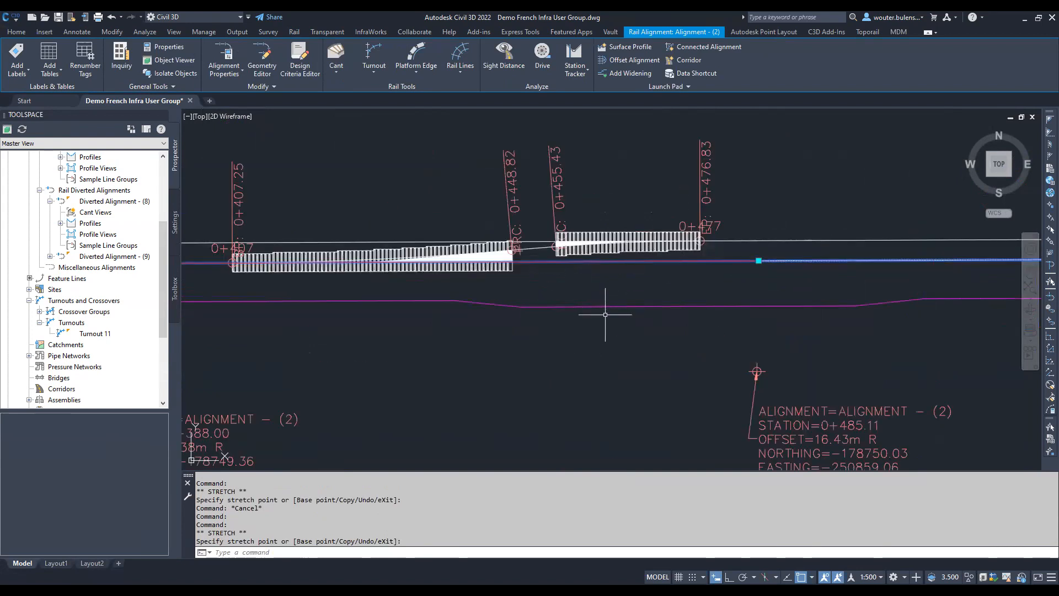
mouse_move(605, 315)
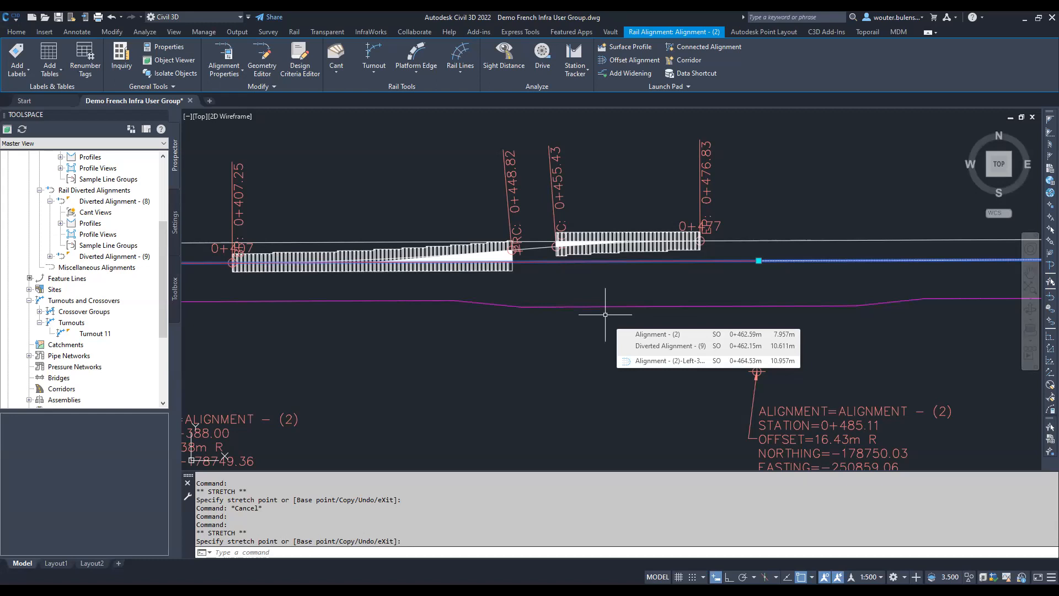
scroll(605, 314, down, 2)
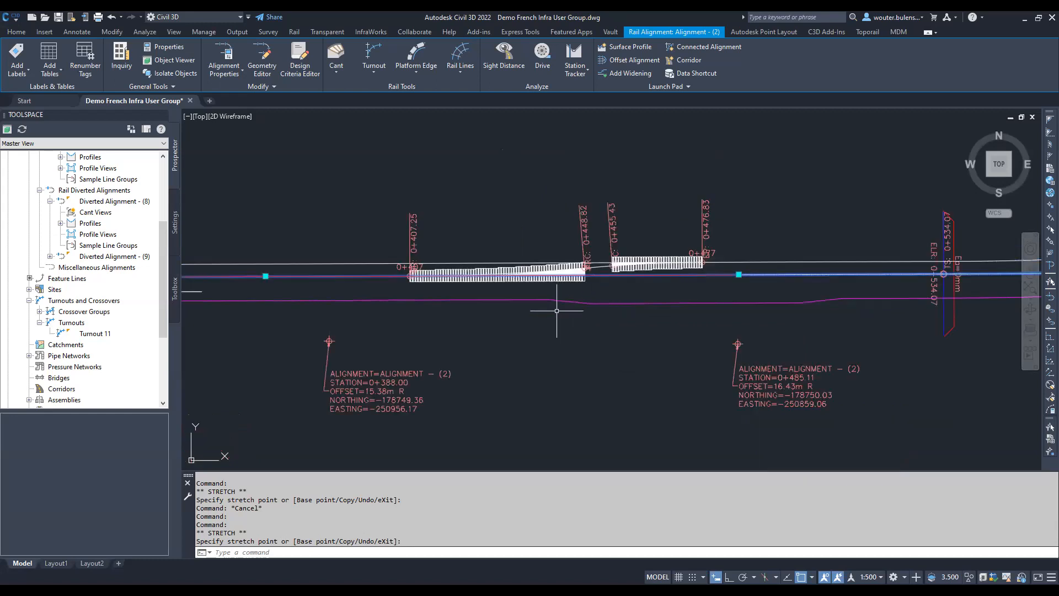
scroll(561, 300, down, 3)
scroll(815, 291, up, 6)
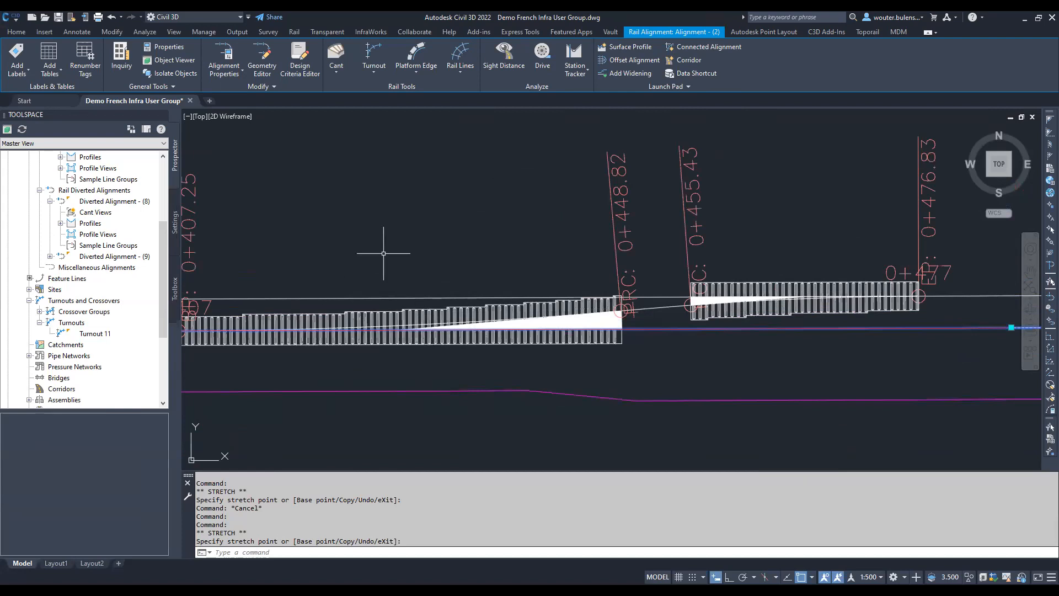
scroll(770, 285, down, 6)
scroll(447, 291, up, 6)
scroll(447, 290, down, 4)
scroll(331, 292, down, 3)
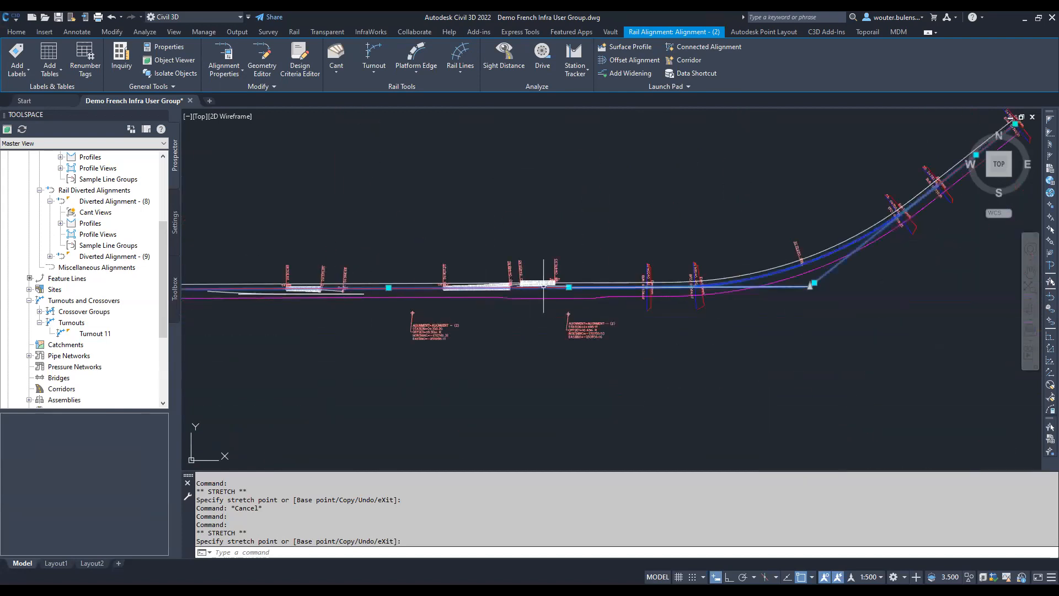
scroll(634, 287, up, 5)
key(Escape)
mouse_move(664, 282)
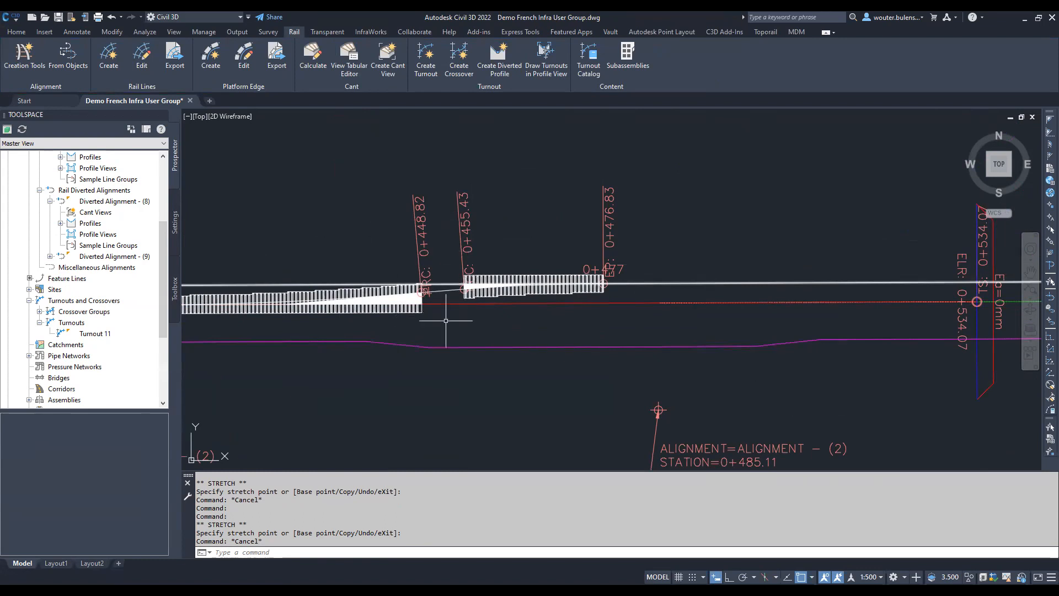
mouse_move(473, 327)
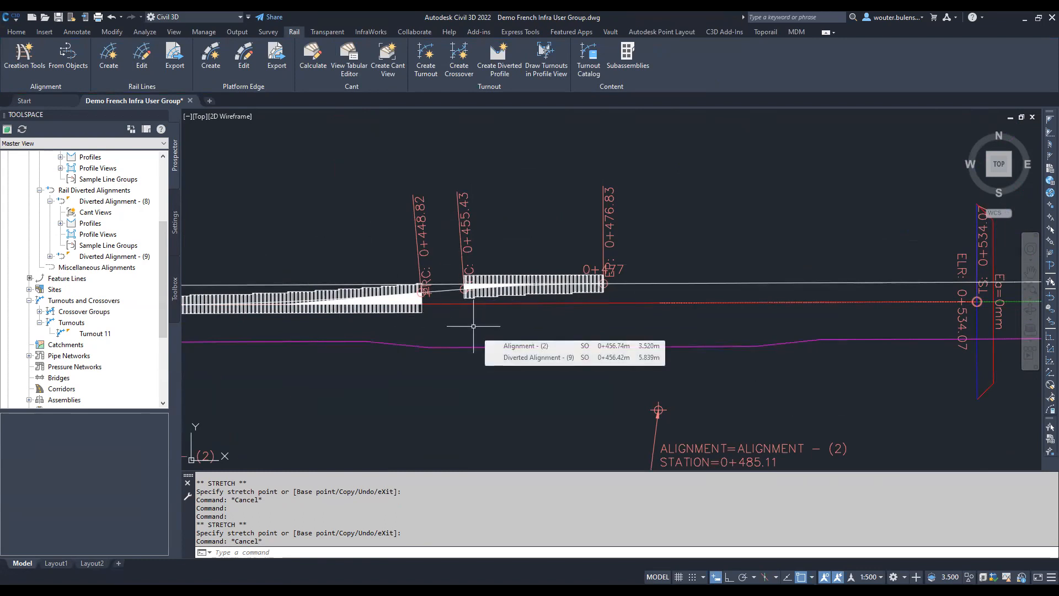
Open the turnout style of the crossover's first turnout to see its plan settings
scroll(474, 326, down, 3)
scroll(427, 312, up, 4)
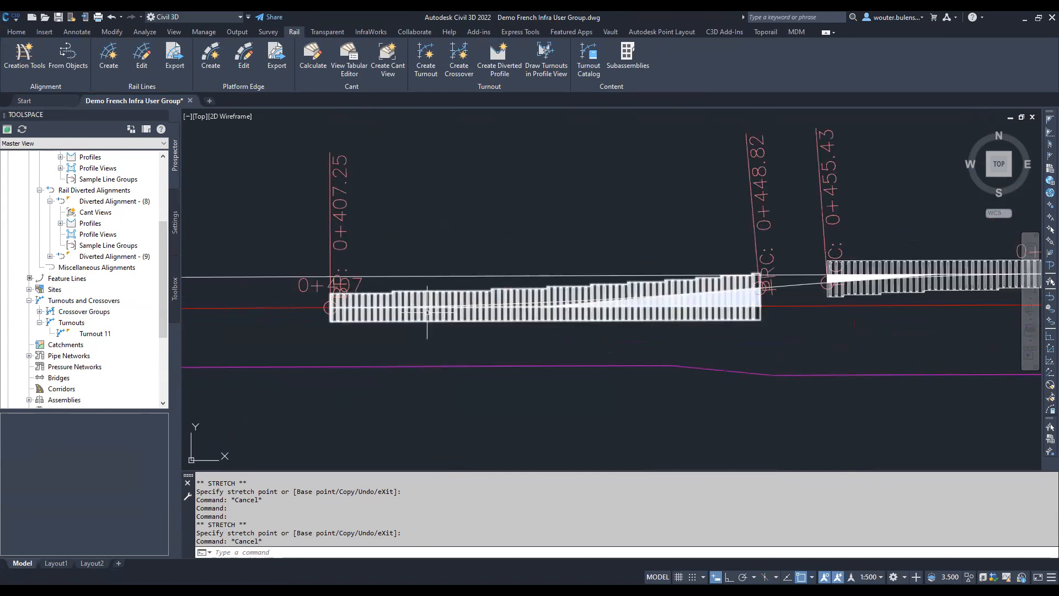
click(446, 293)
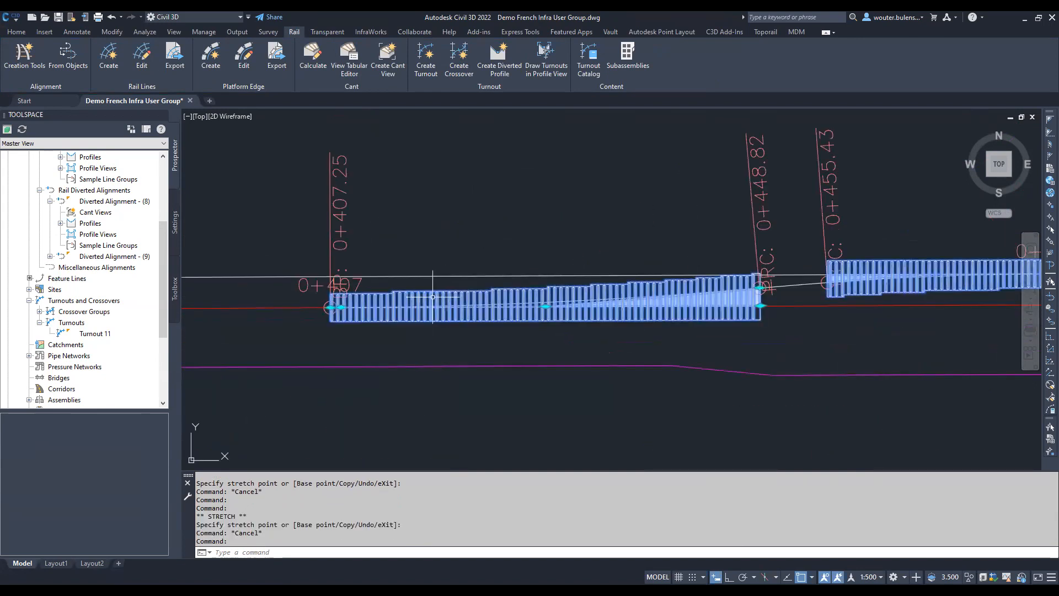
key(Escape)
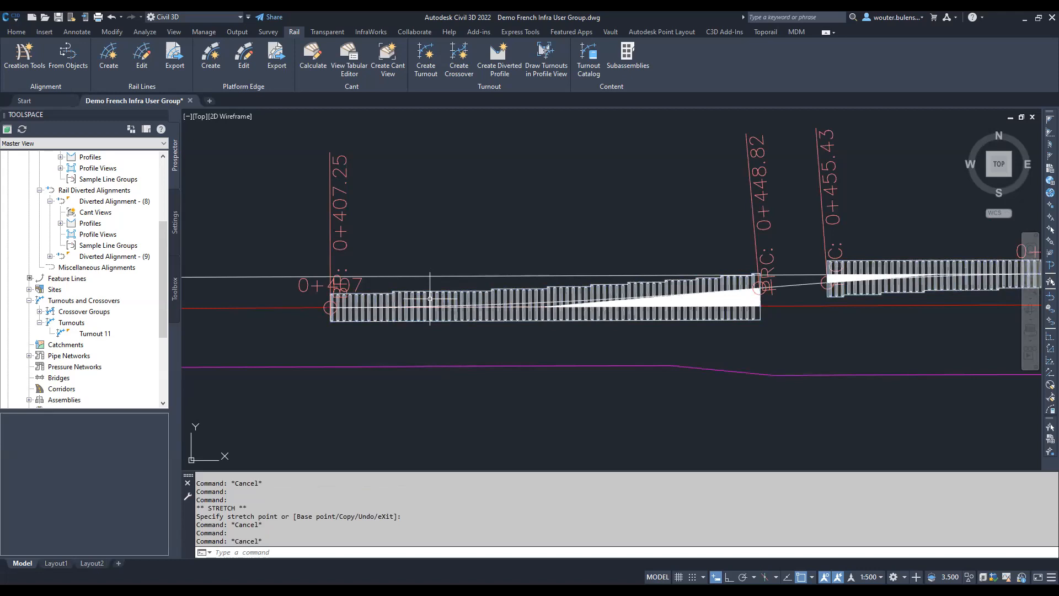
scroll(440, 293, up, 5)
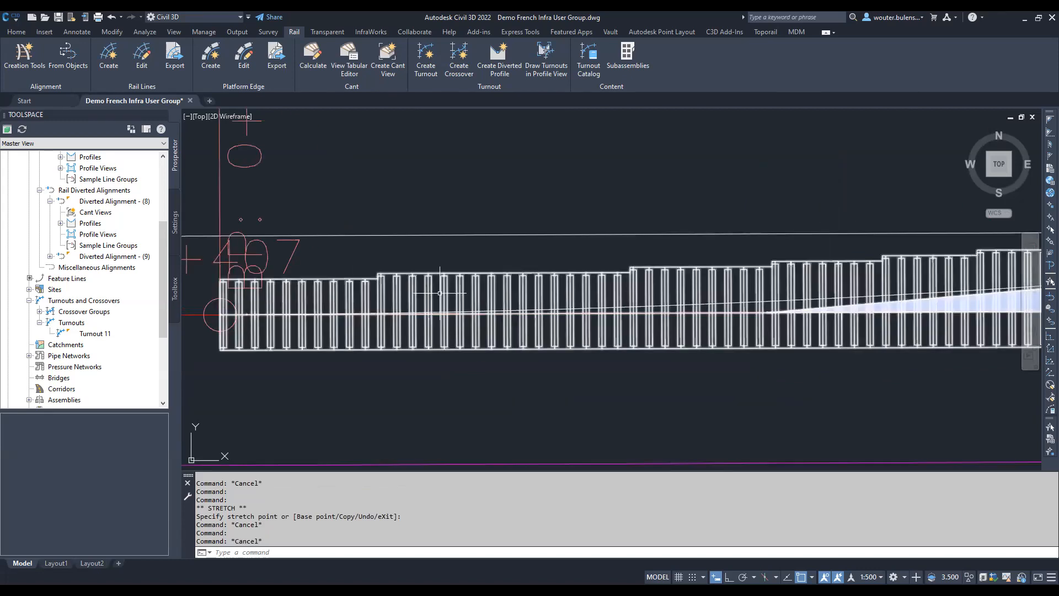
scroll(439, 293, down, 2)
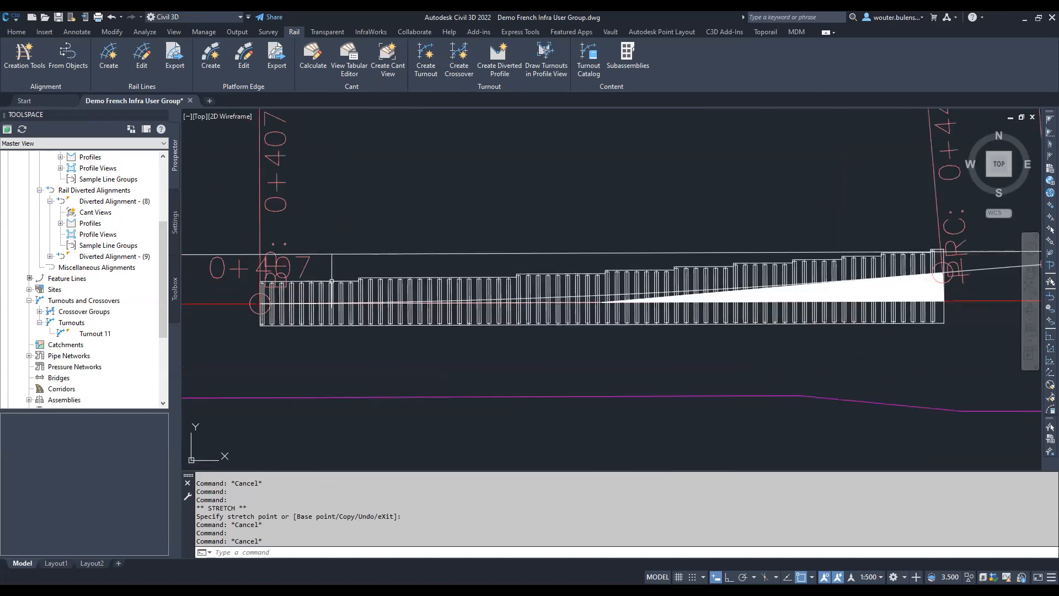
click(469, 282)
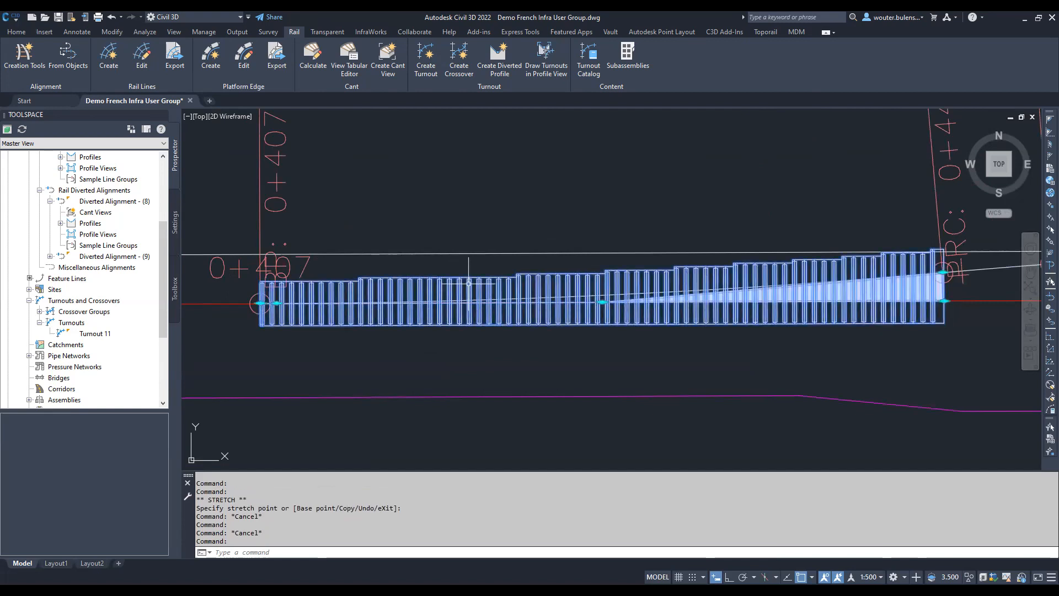
right_click(469, 284)
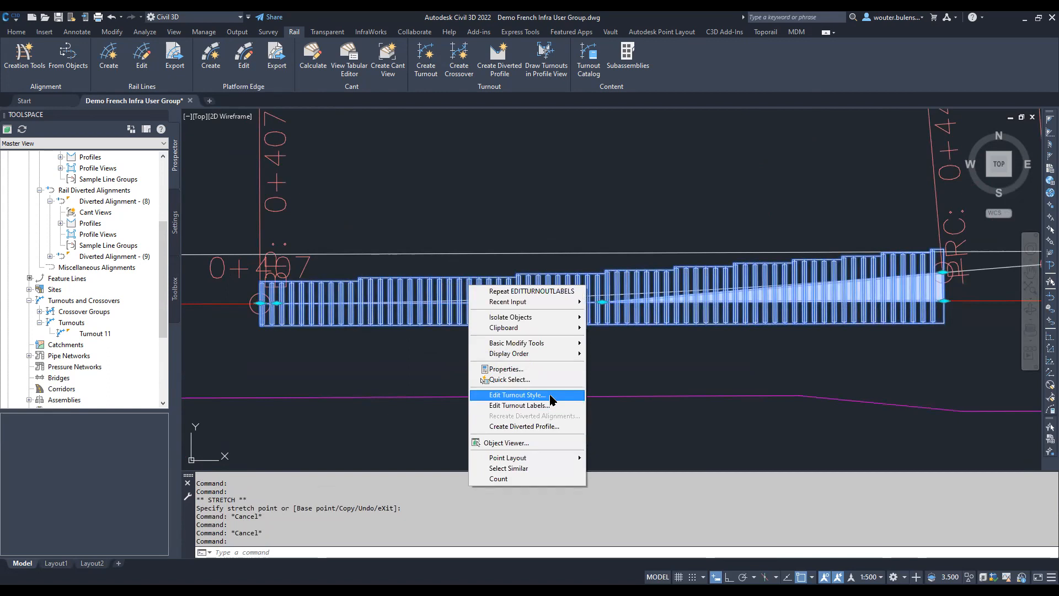
click(551, 396)
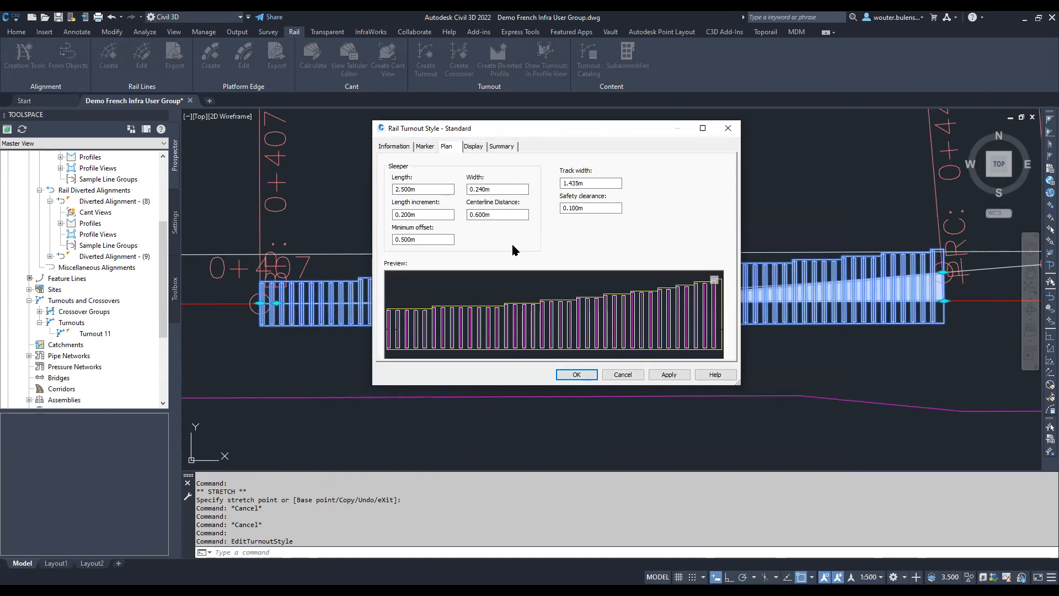
Review the sleeper width, centerline distance, track width and safety clearance in the turnout style, and close it without changes
click(502, 190)
click(497, 215)
click(497, 214)
double_click(598, 185)
click(591, 208)
click(727, 129)
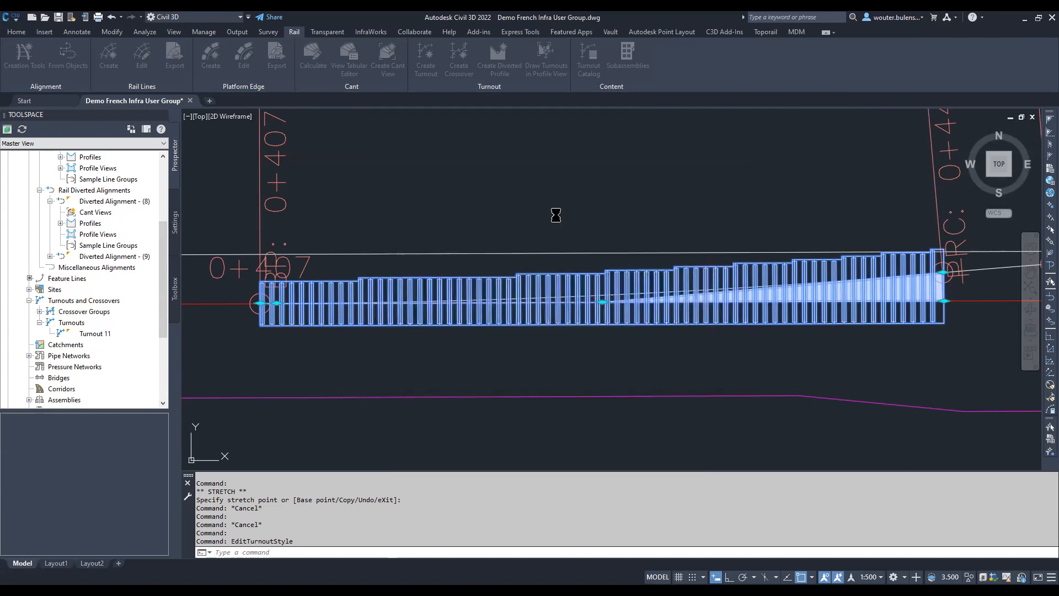
scroll(556, 213, down, 2)
key(Escape)
scroll(547, 215, down, 6)
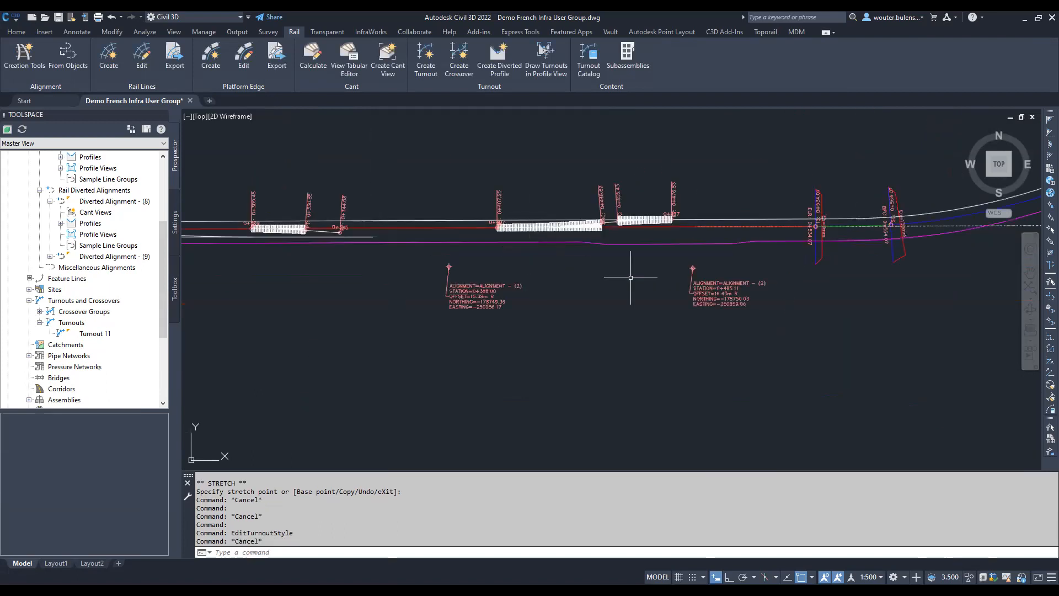
scroll(623, 277, down, 4)
scroll(568, 229, up, 2)
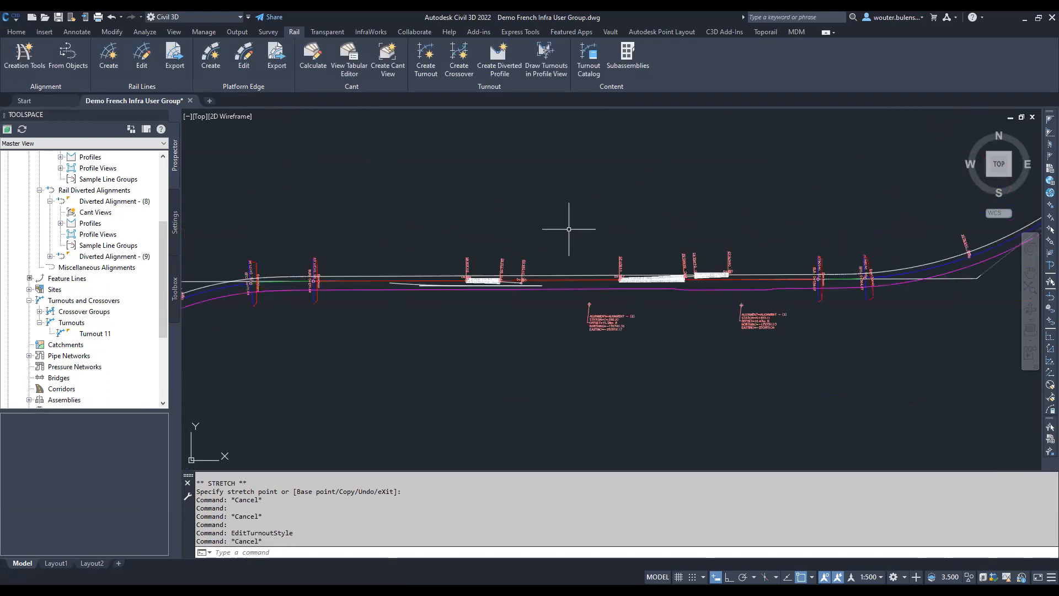